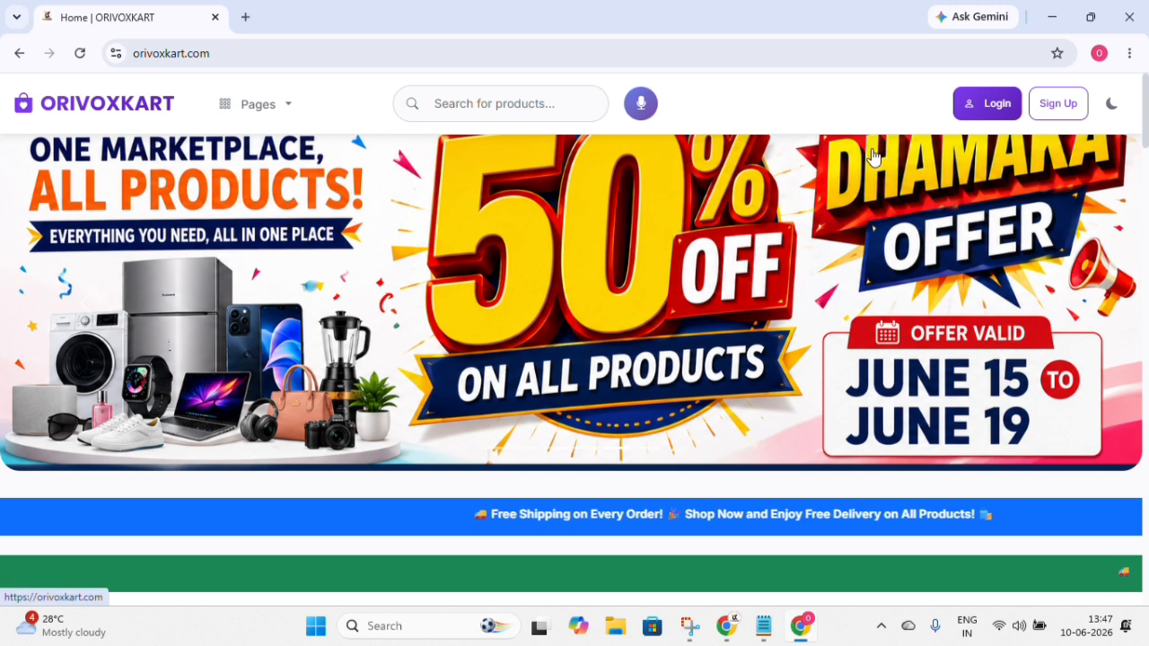
Open the seller login page by way of the customer login page.
click(998, 112)
scroll(449, 363, down, 5)
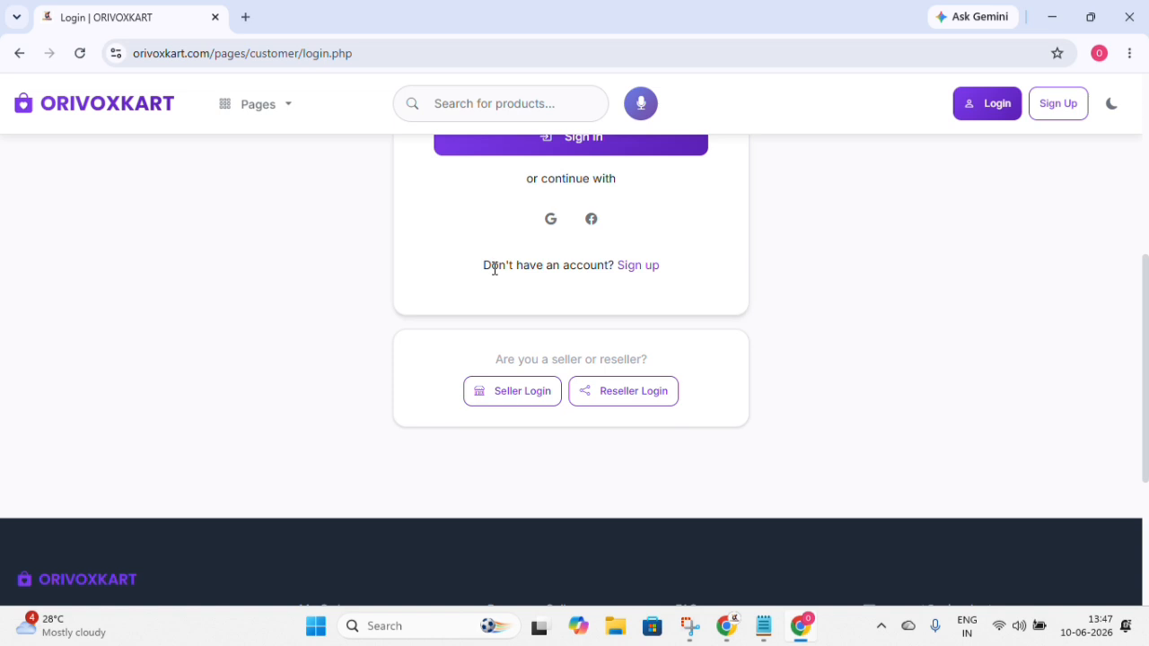
scroll(574, 328, down, 2)
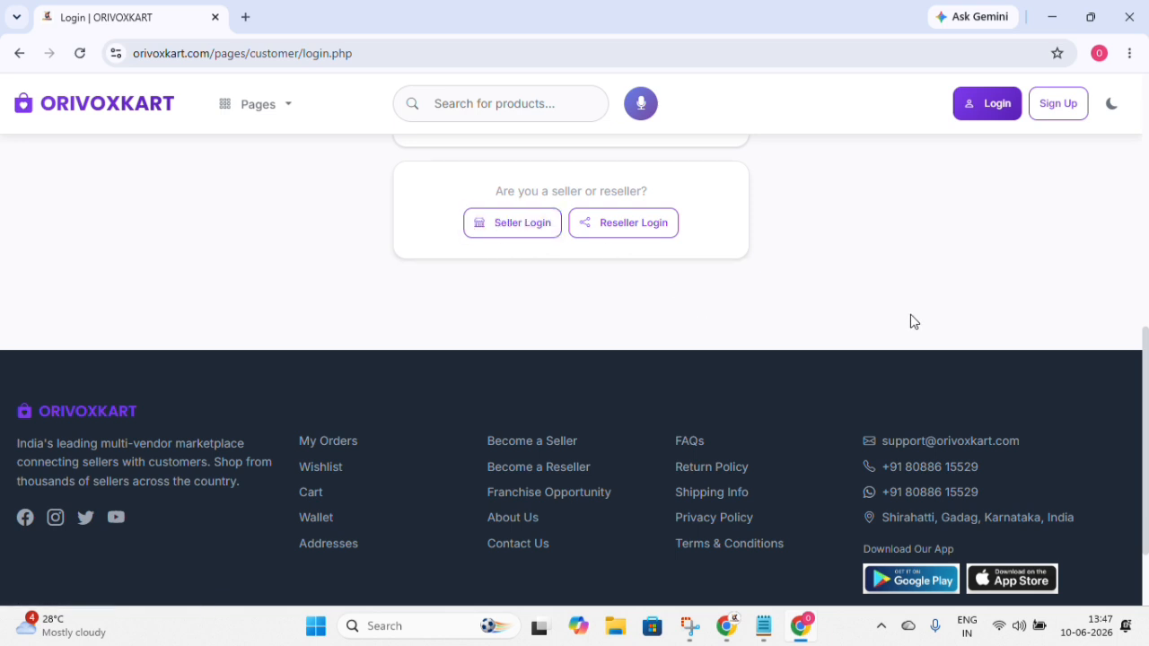
click(993, 108)
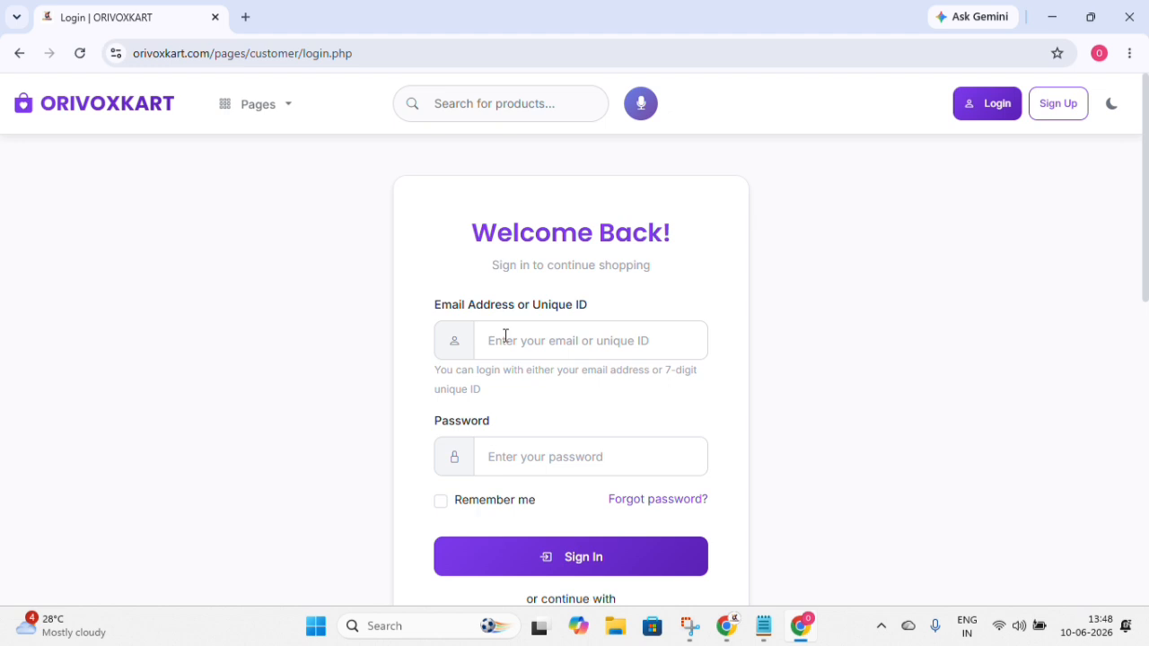
scroll(505, 335, down, 6)
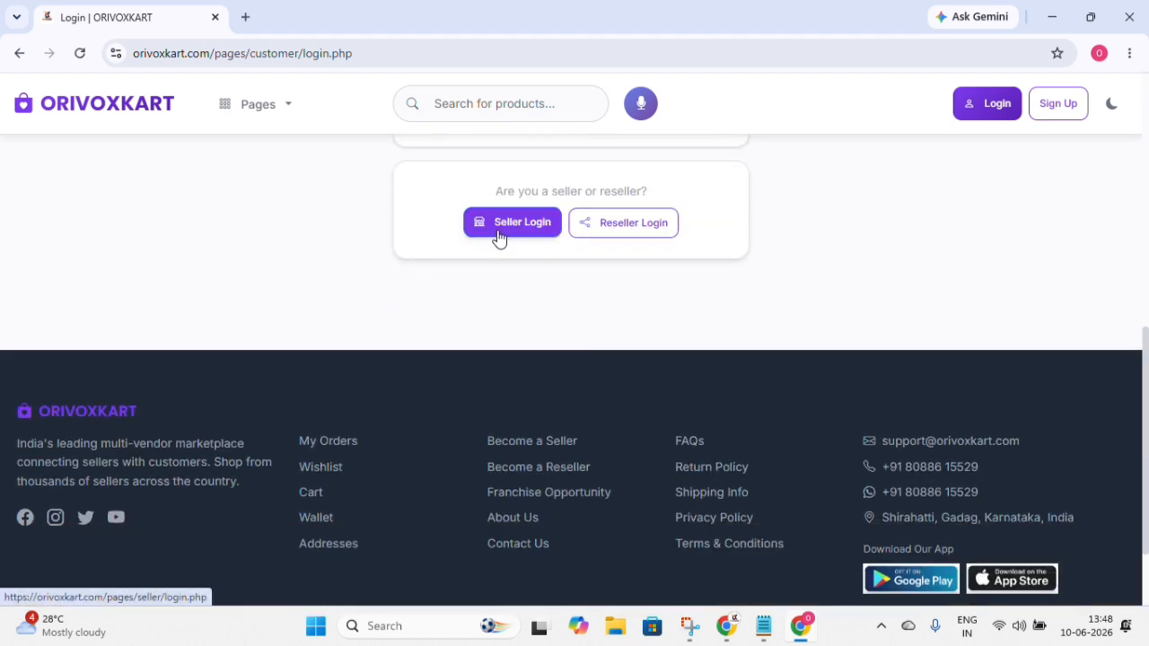
click(512, 223)
Fill in the seller's email or unique ID and the account password, and sign in to the seller dashboard.
scroll(680, 260, down, 1)
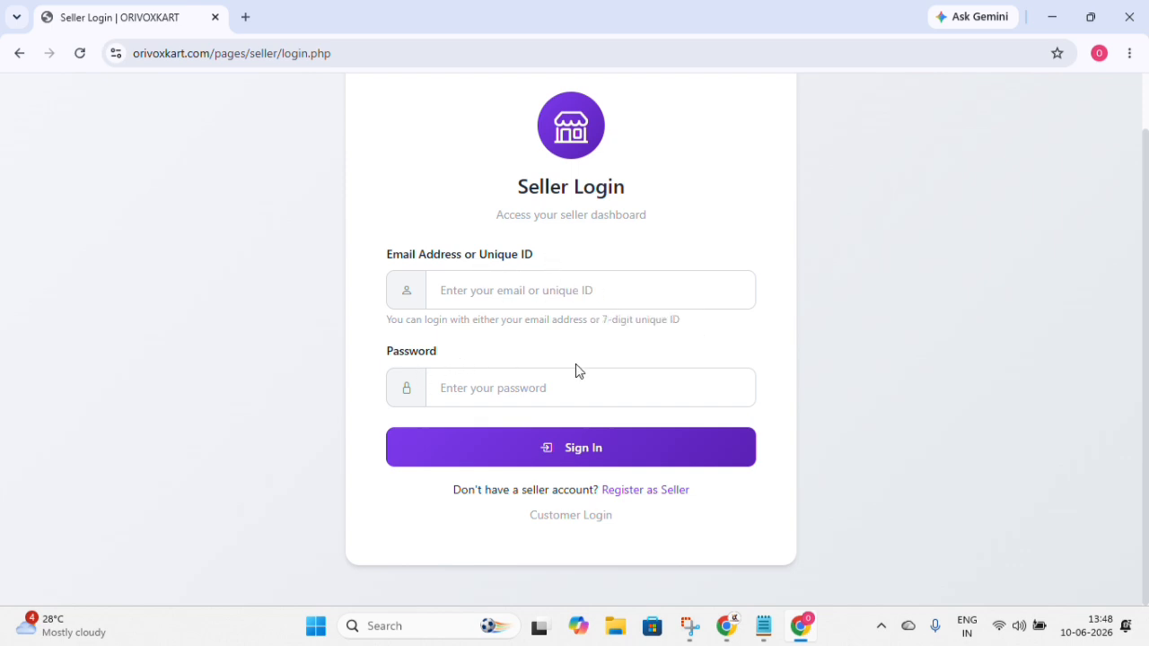
click(555, 289)
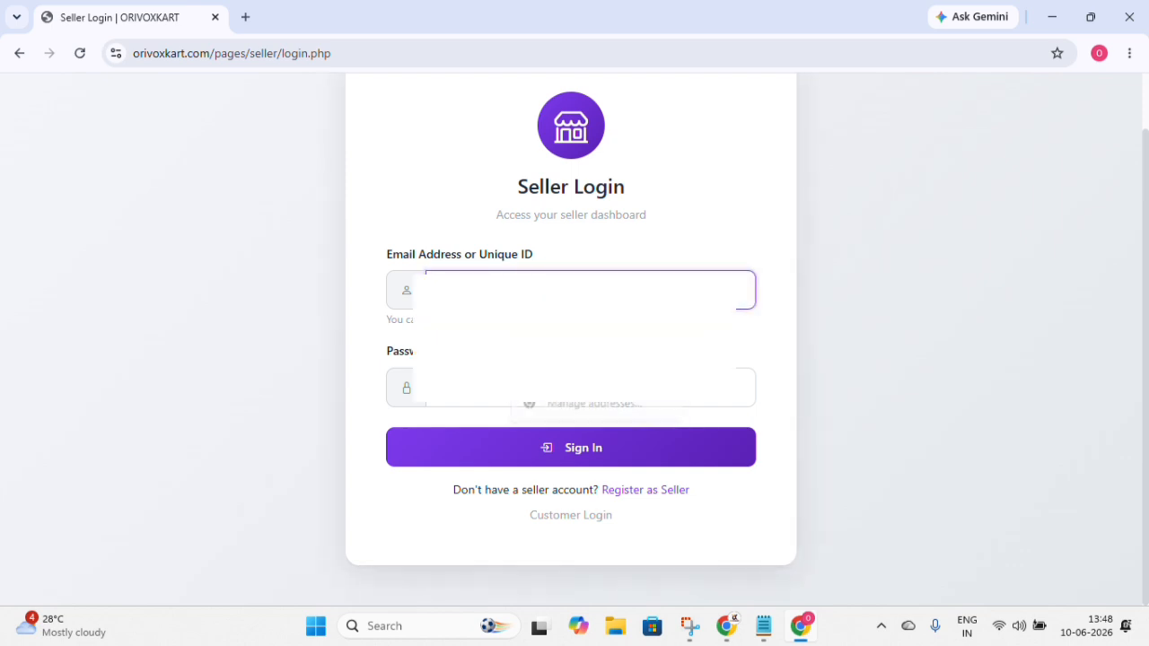
click(575, 346)
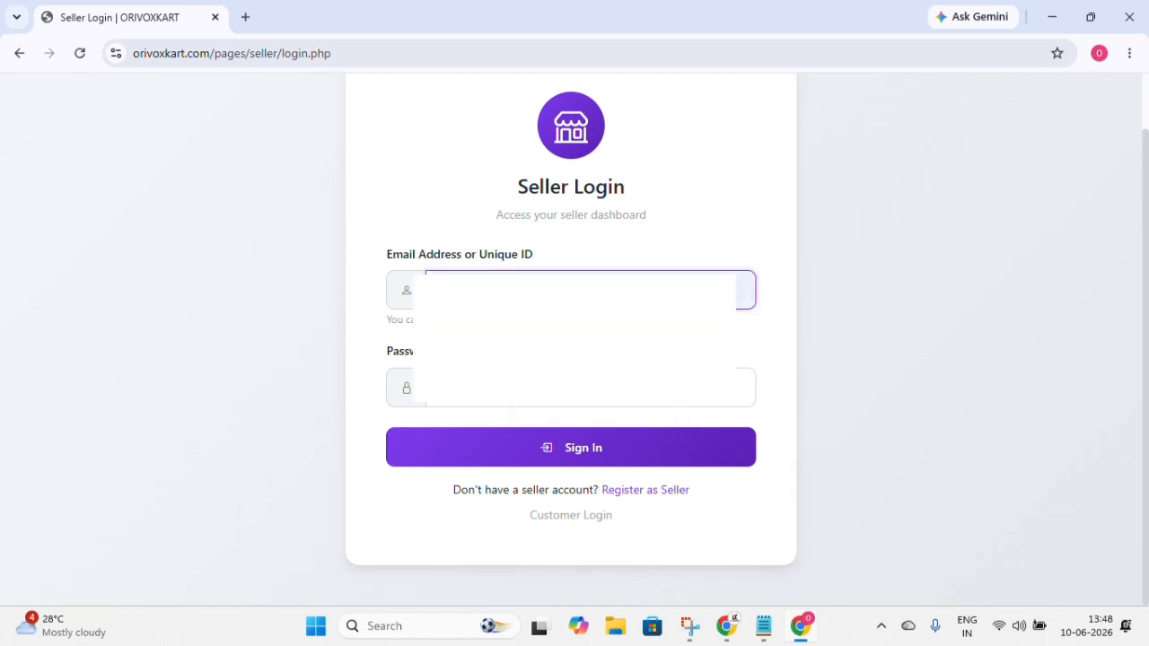
click(574, 387)
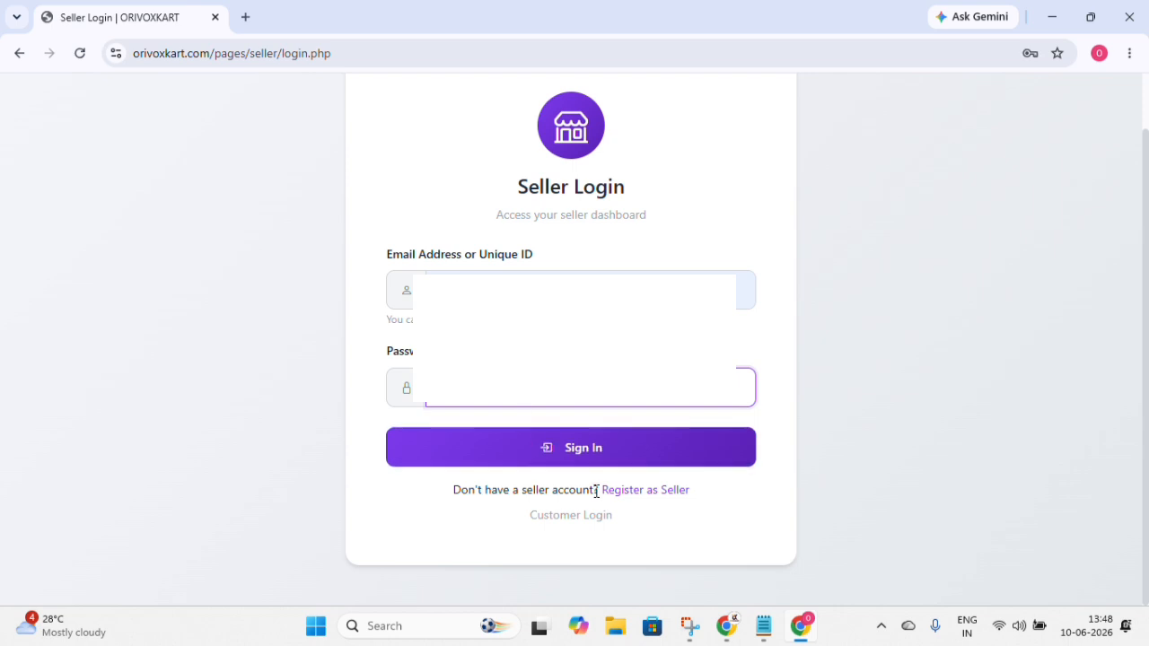
click(580, 446)
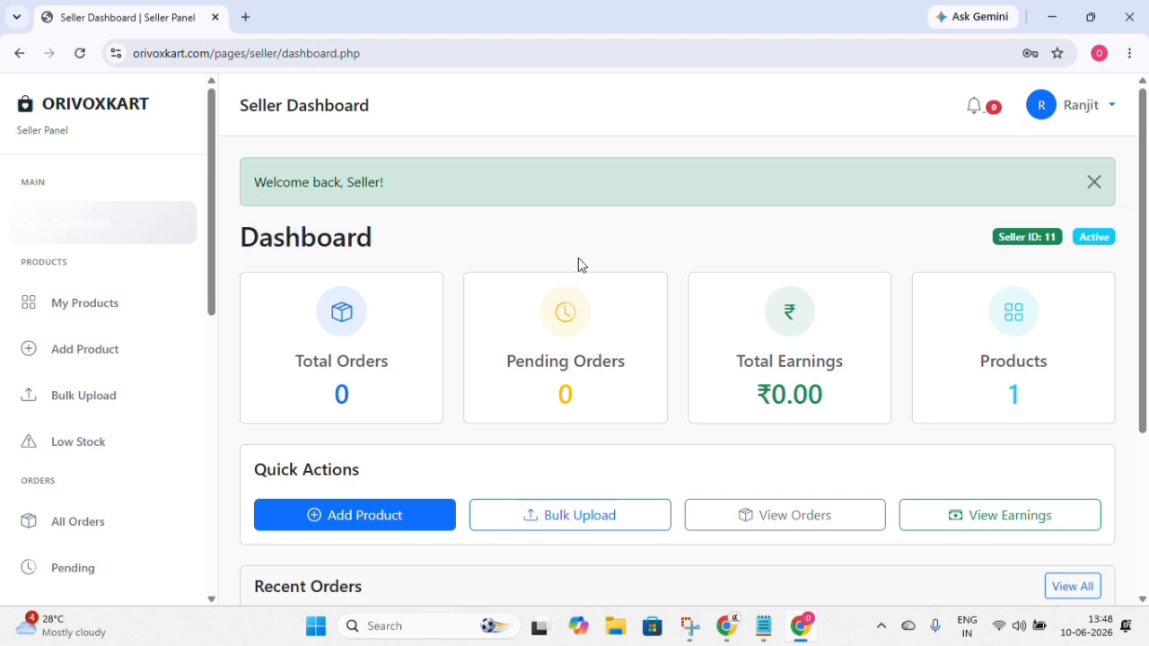
Open the form for adding a new product from the dashboard's quick actions.
scroll(547, 265, down, 2)
scroll(99, 323, down, 1)
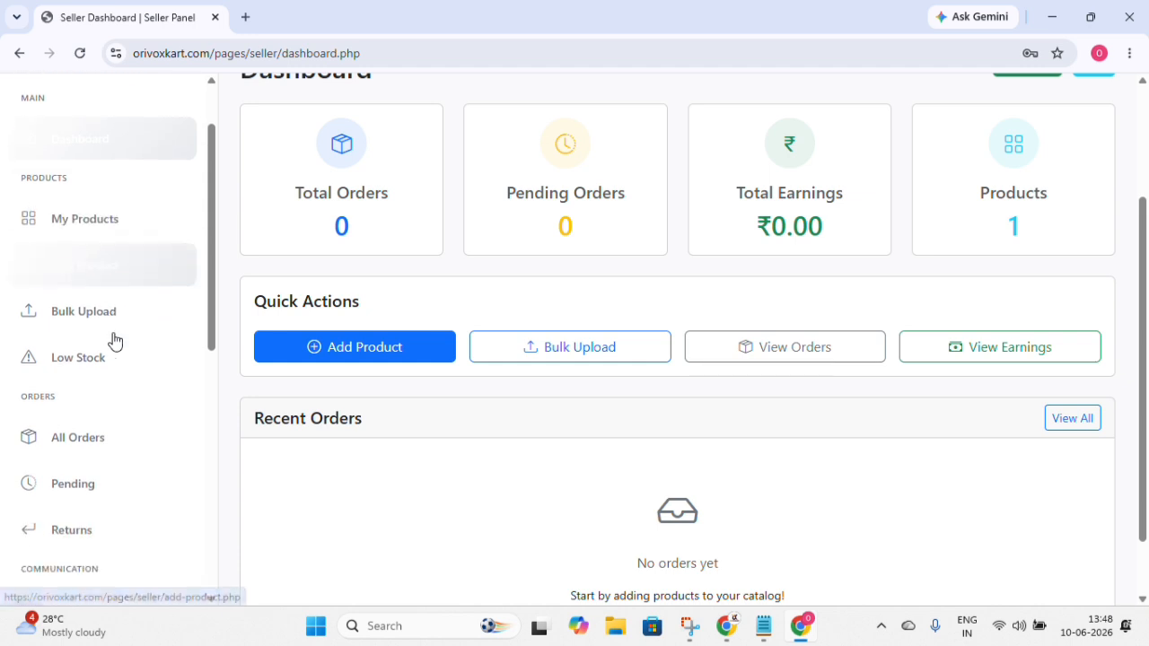
click(411, 355)
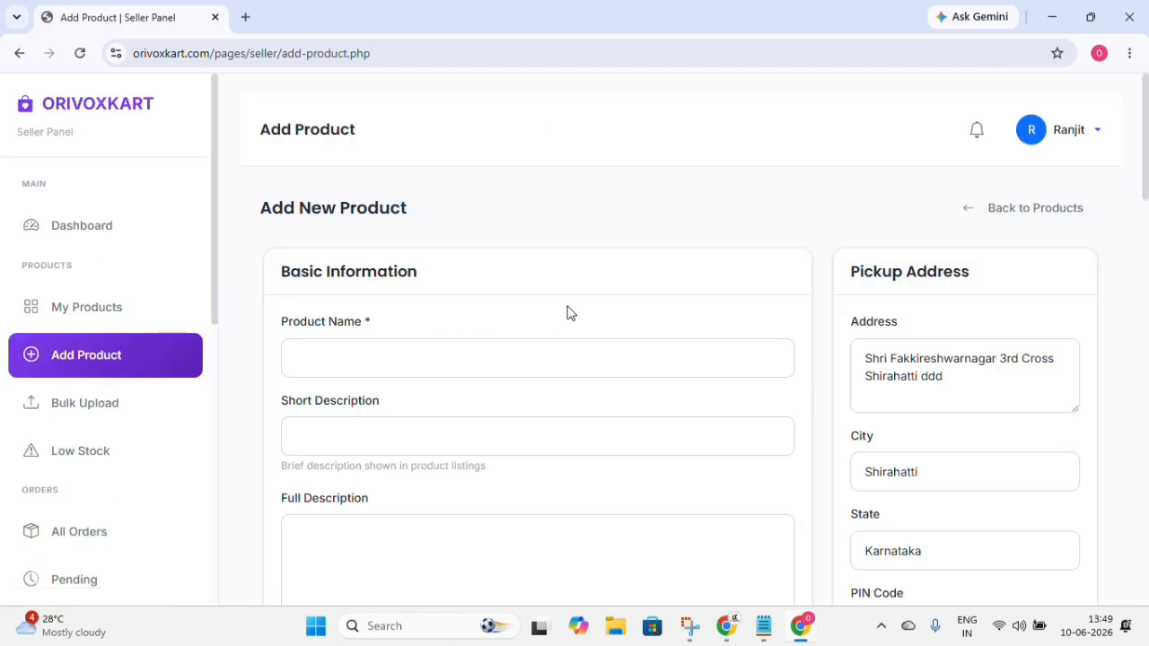
Examine the product name, short description and full description fields in the Basic Information section.
scroll(570, 320, down, 1)
scroll(571, 320, down, 1)
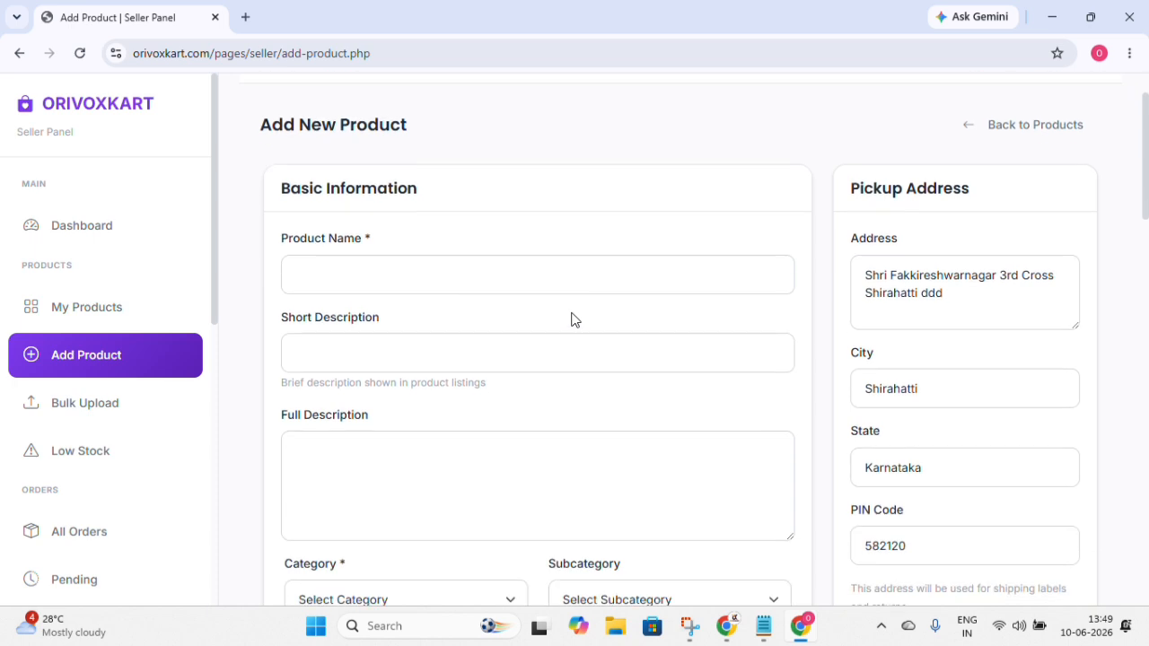
scroll(571, 321, up, 1)
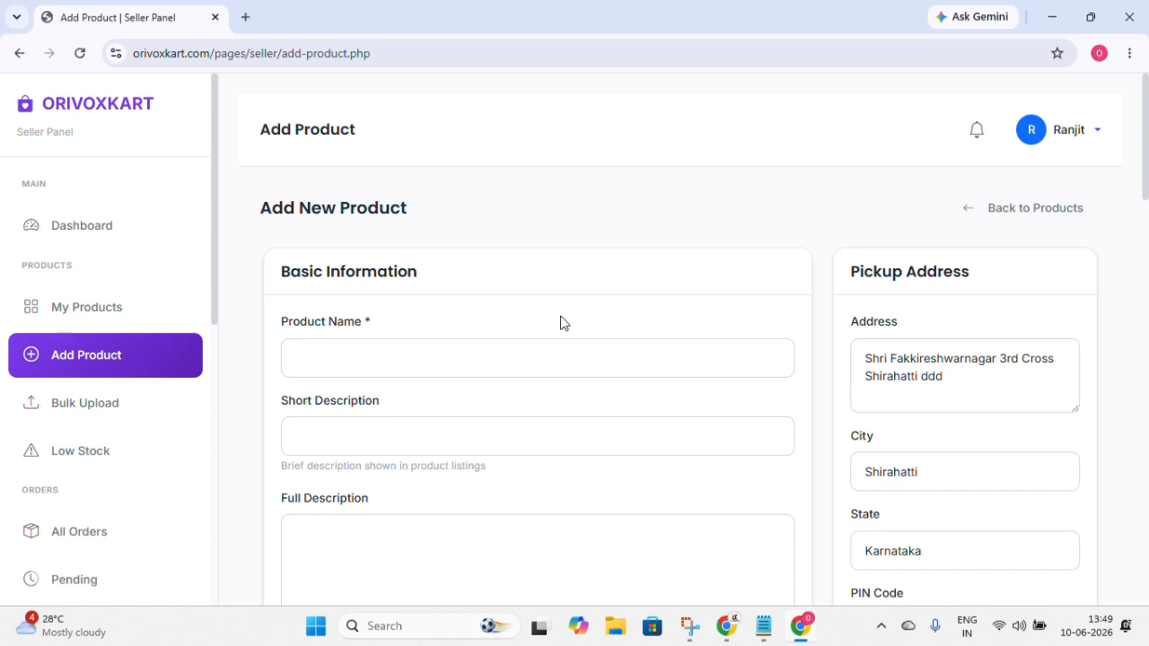
drag(260, 193, 431, 236)
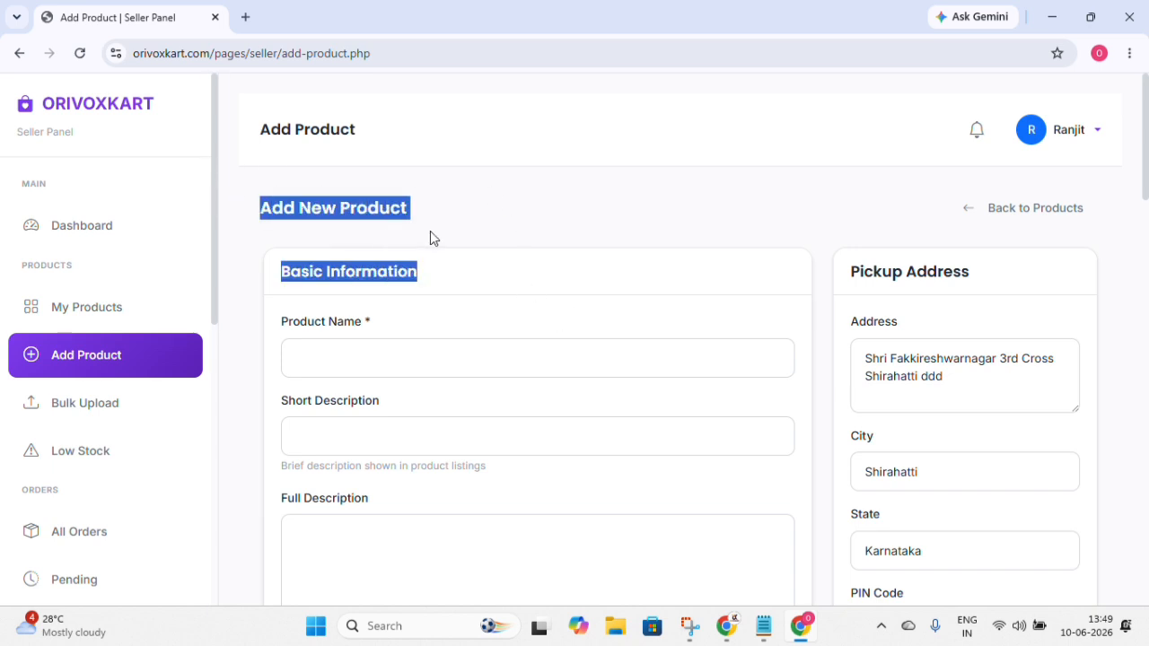
scroll(423, 172, down, 2)
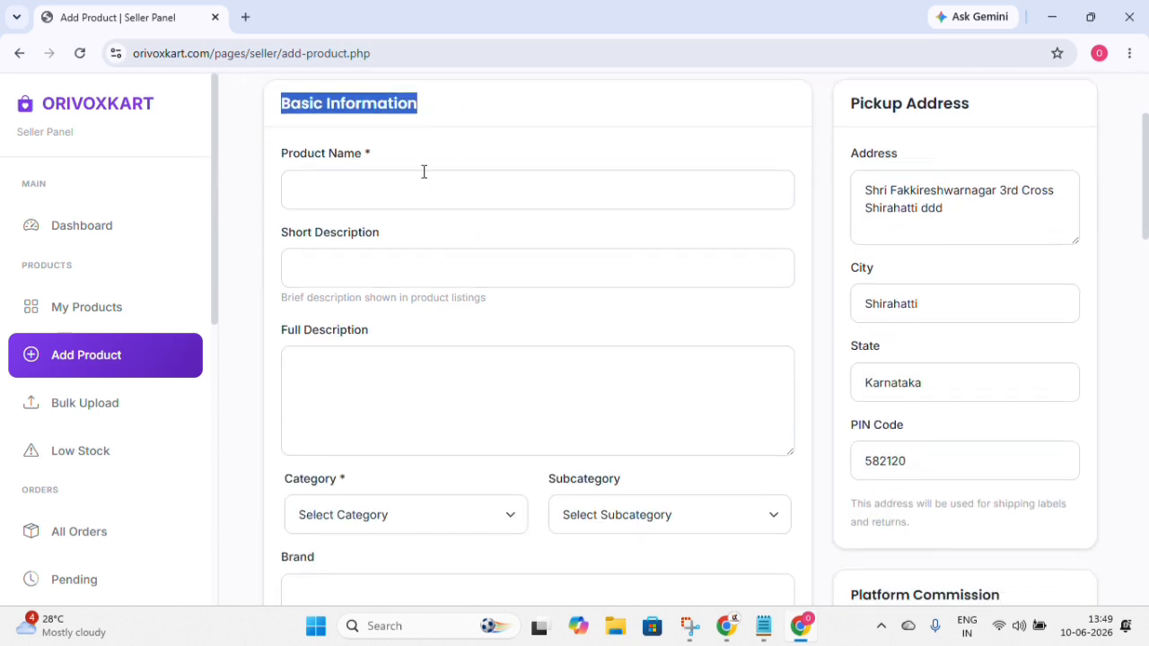
click(278, 106)
drag(283, 97, 490, 123)
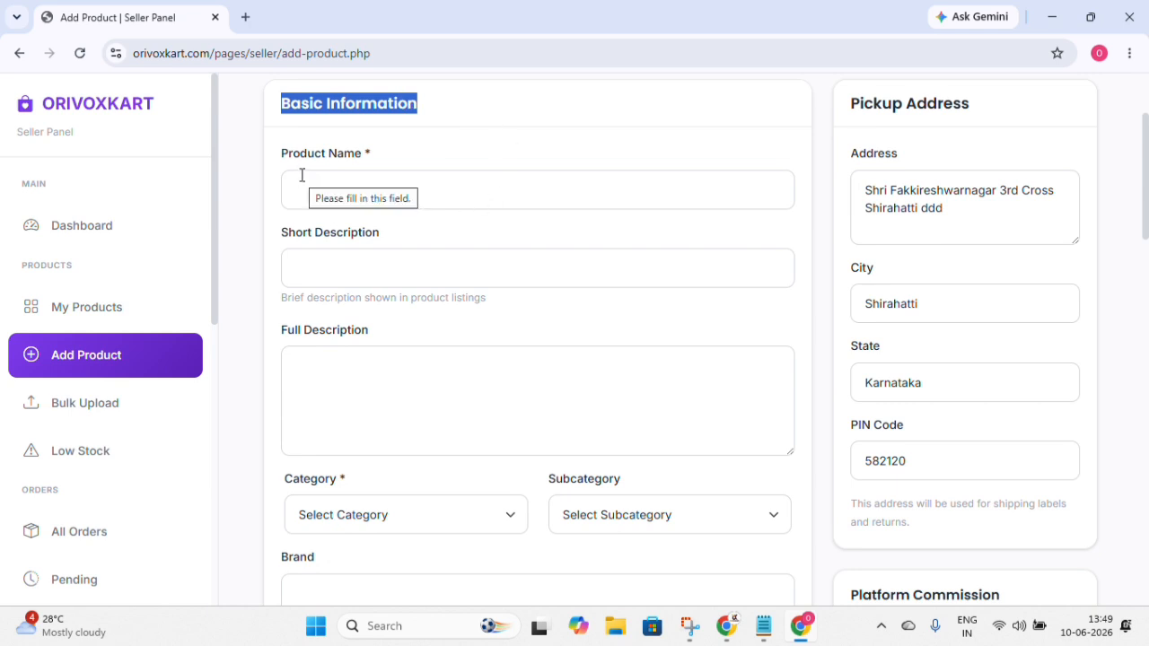
drag(281, 234, 390, 242)
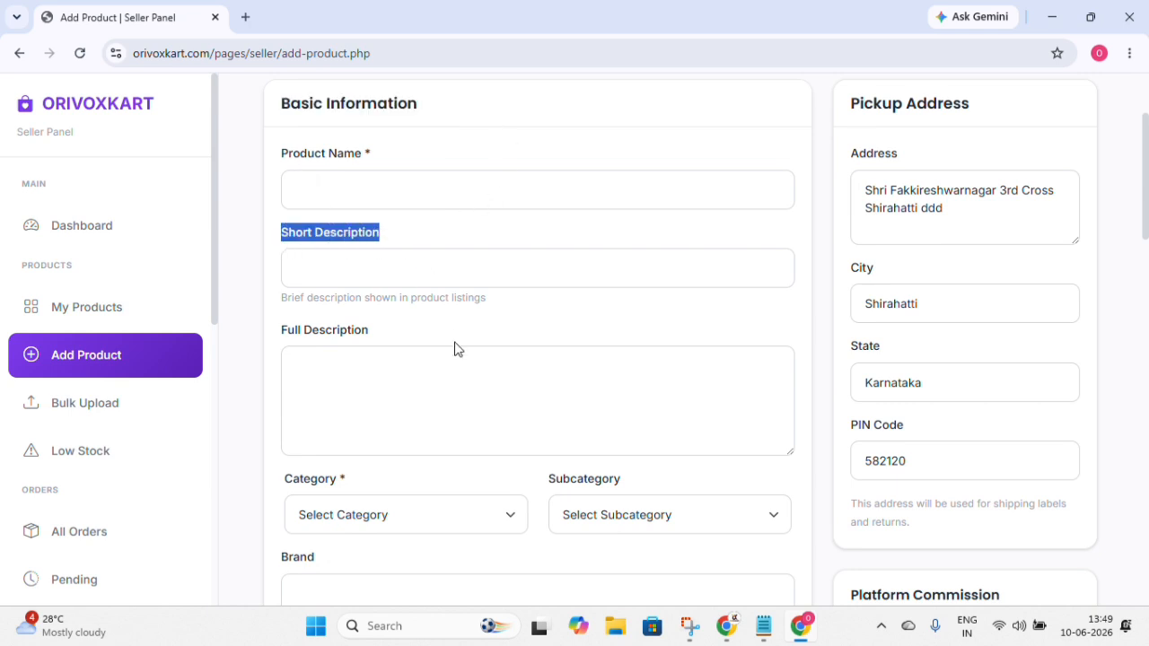
scroll(456, 350, down, 2)
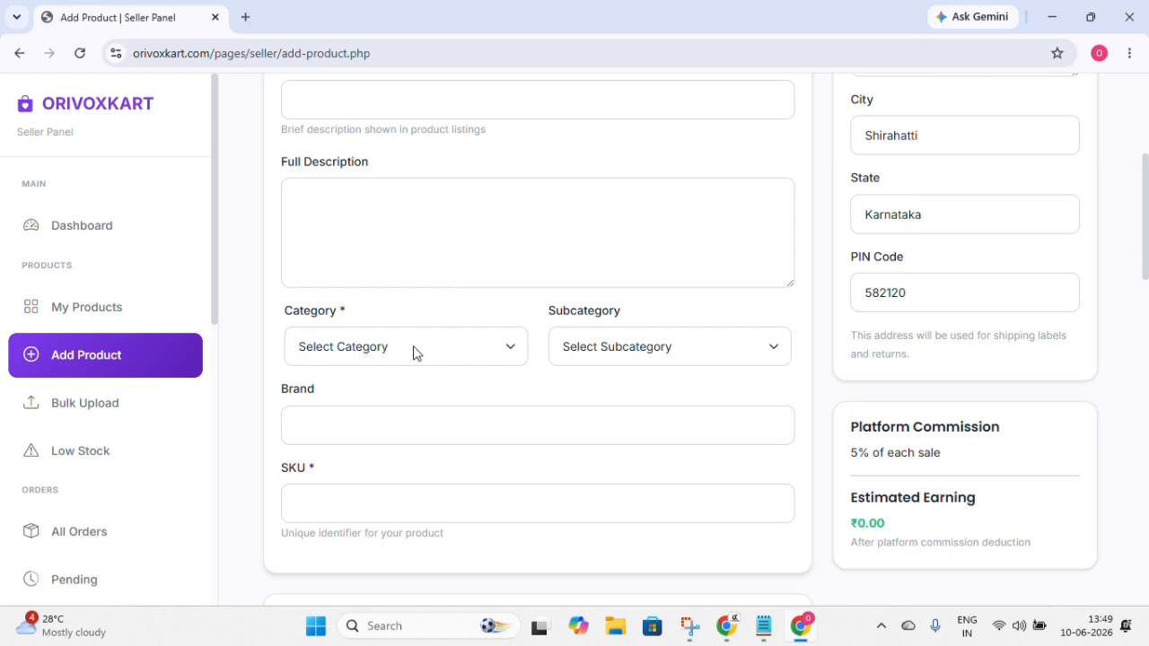
Set the product category to Electronics and look through its subcategory options without choosing one.
click(354, 350)
scroll(385, 156, down, 1)
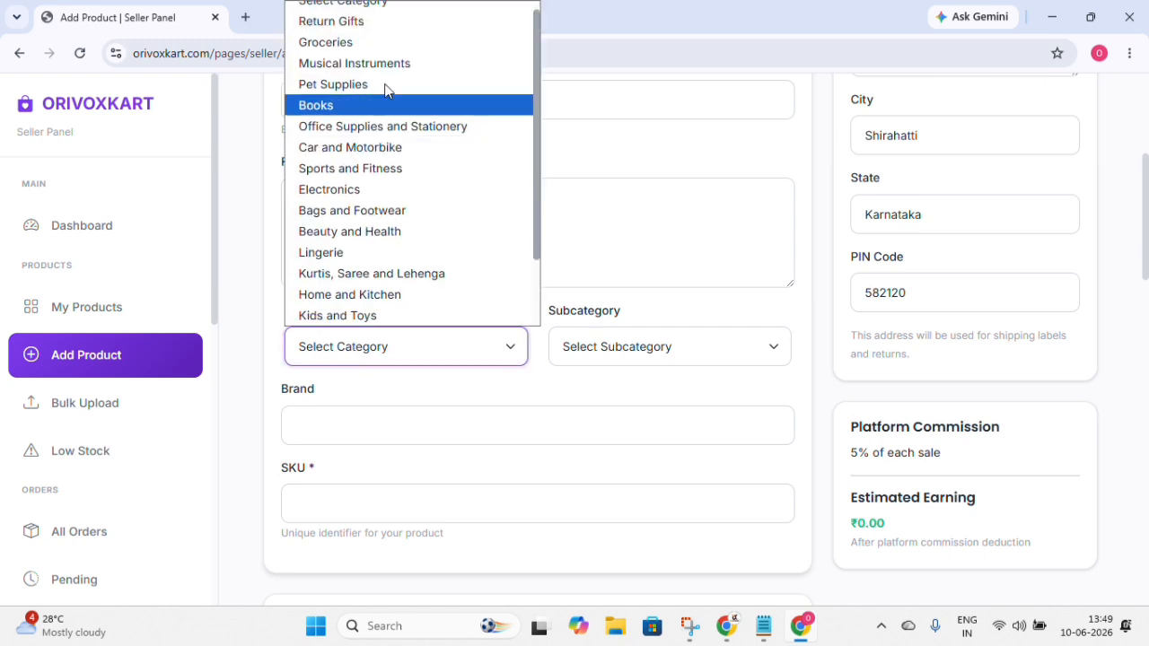
click(777, 192)
click(465, 355)
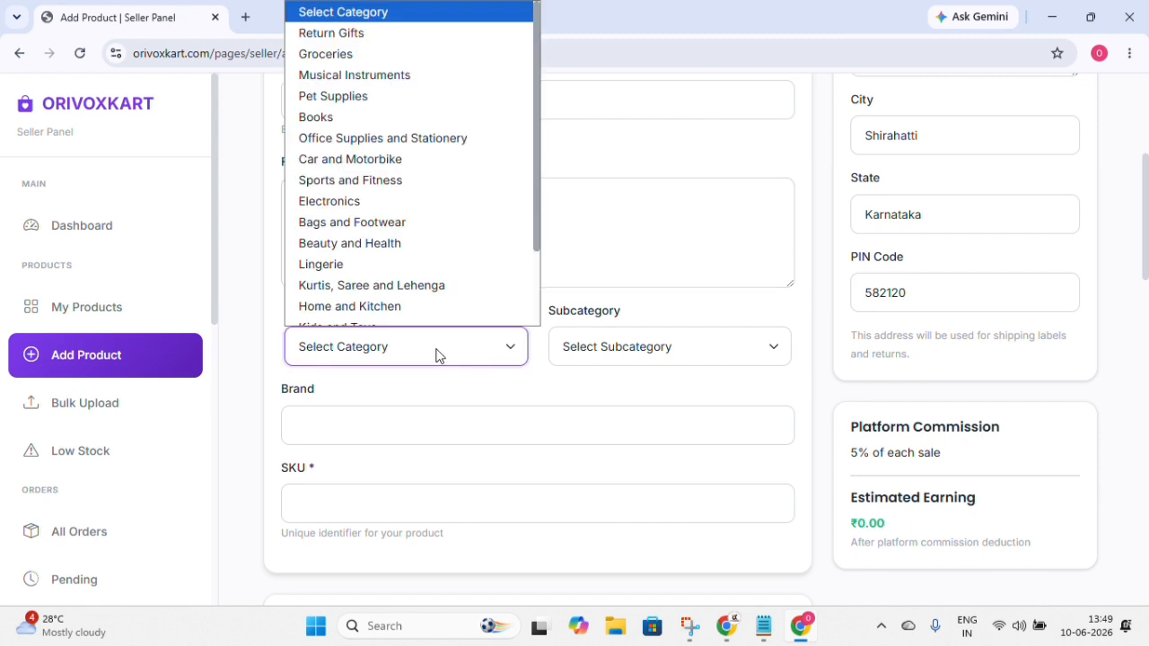
scroll(386, 252, down, 1)
click(374, 192)
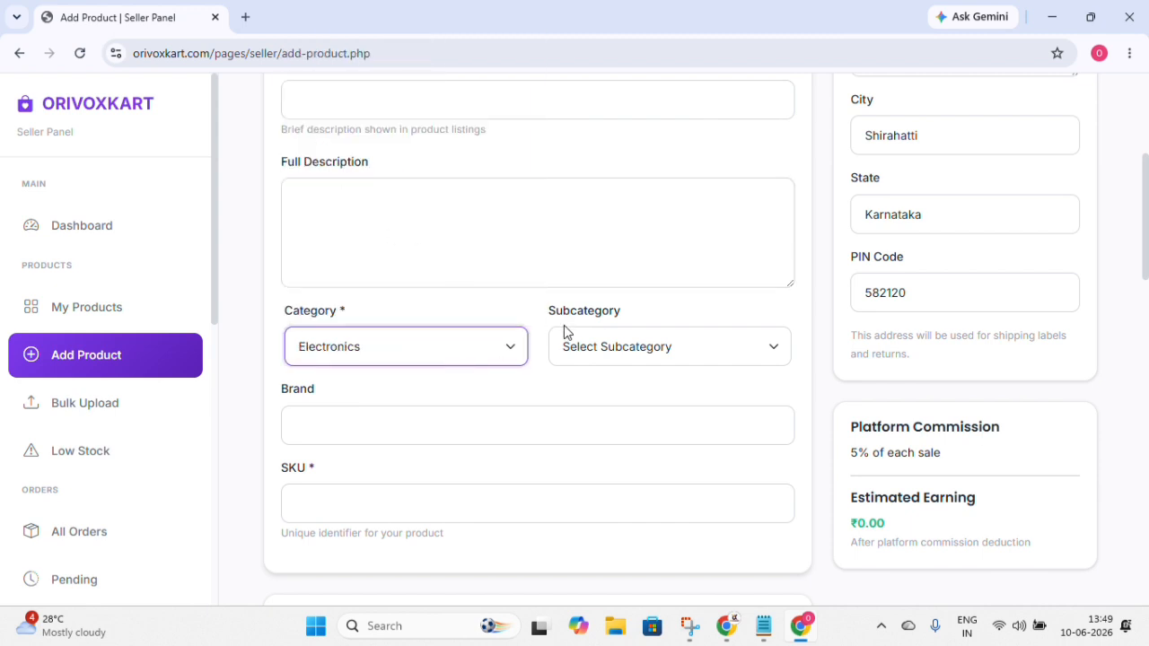
click(631, 348)
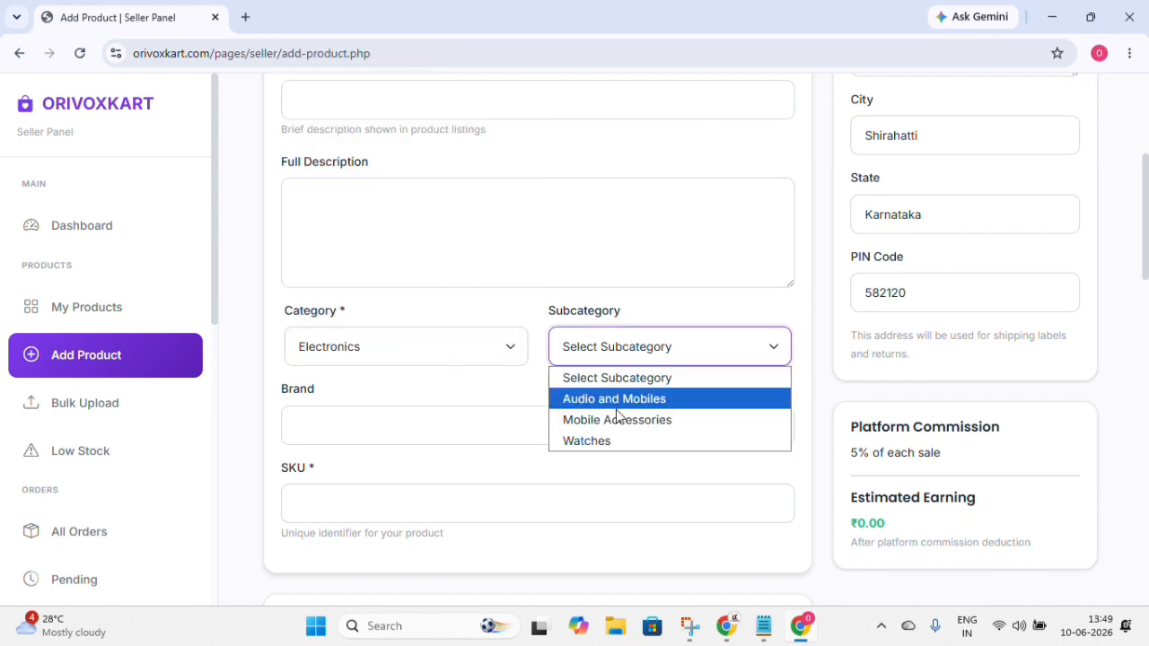
click(615, 464)
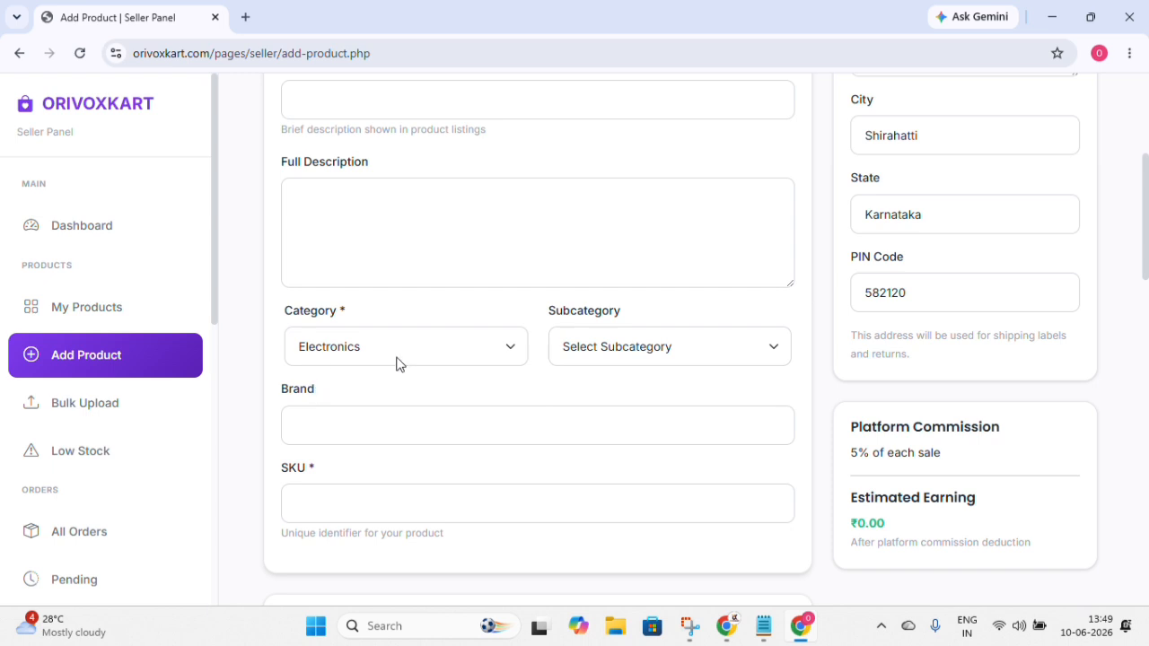
Examine the Brand and SKU fields and the base, sale, cost, shipping and total price fields in the Pricing section.
scroll(395, 359, down, 1)
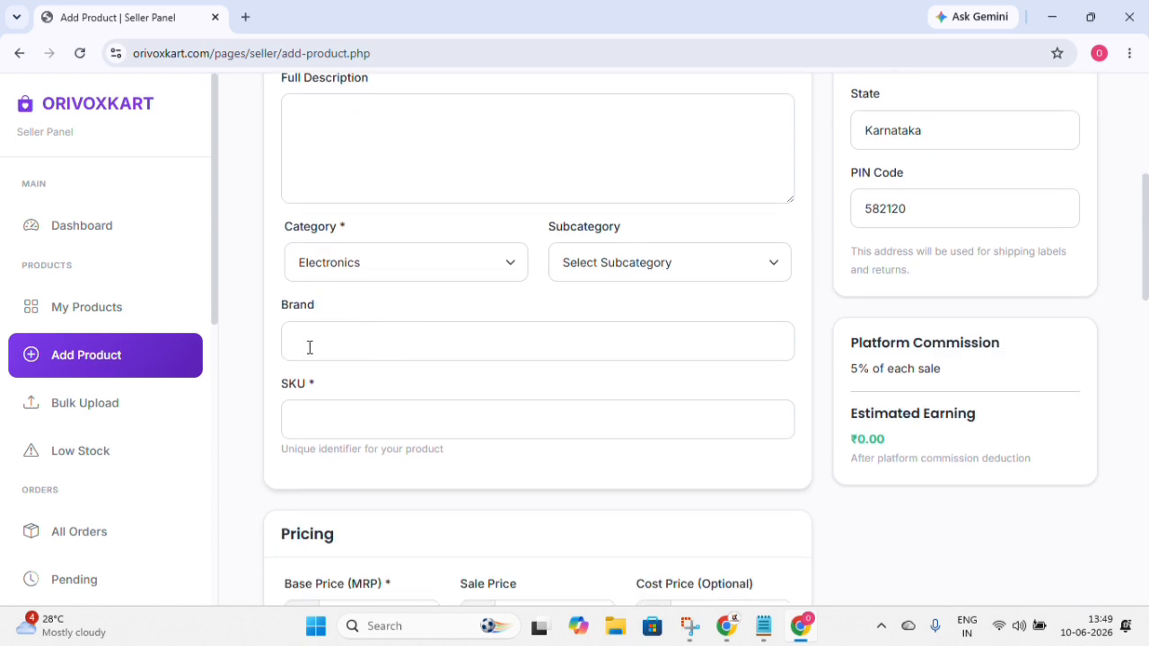
scroll(310, 347, down, 1)
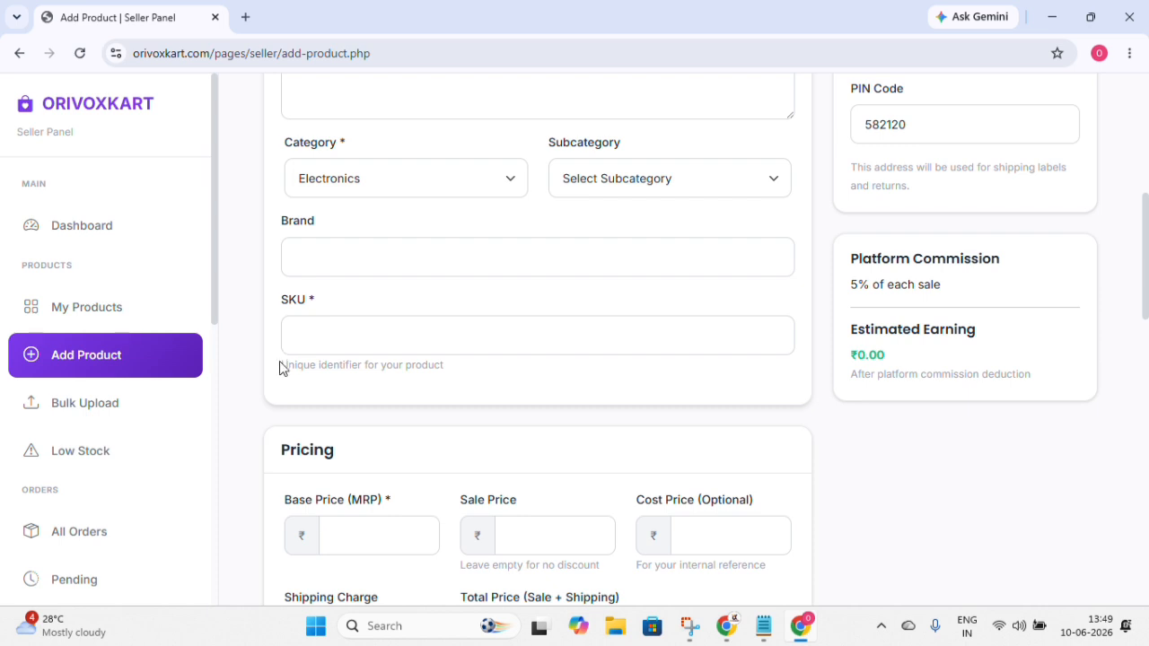
drag(287, 366, 468, 378)
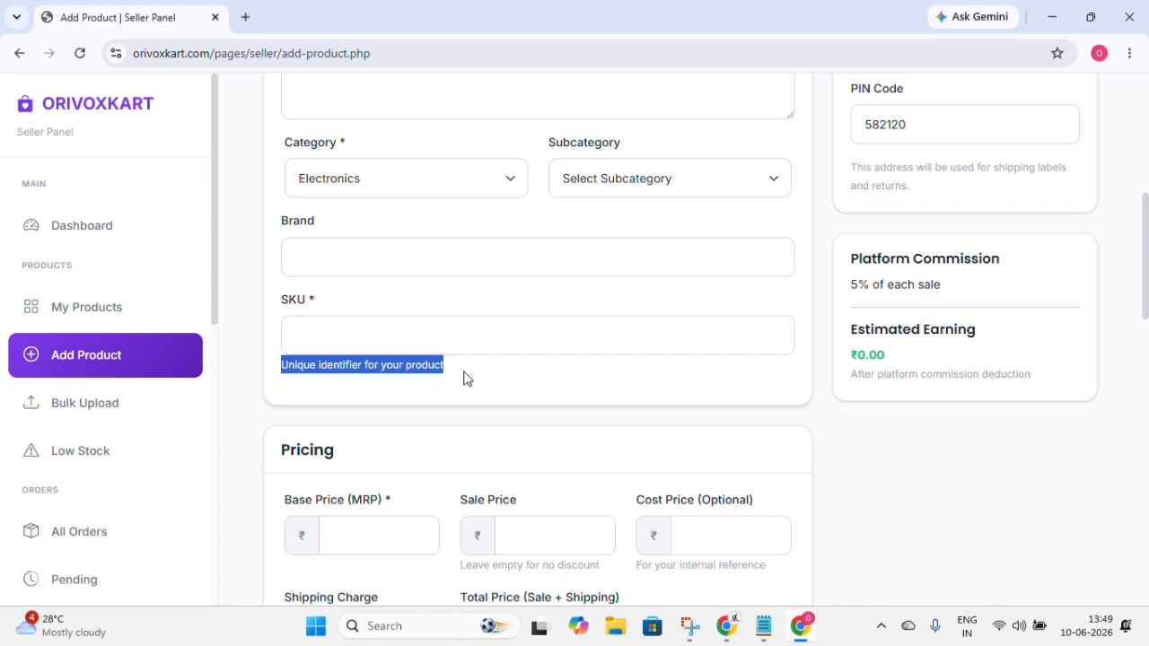
scroll(428, 359, down, 3)
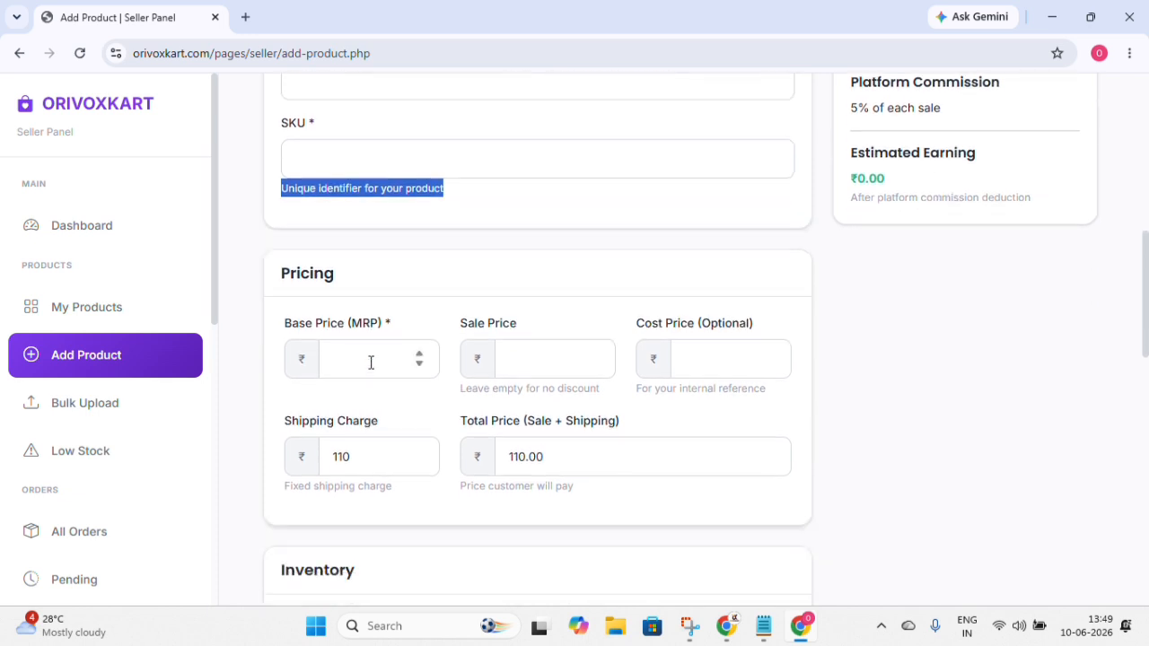
drag(286, 254, 517, 256)
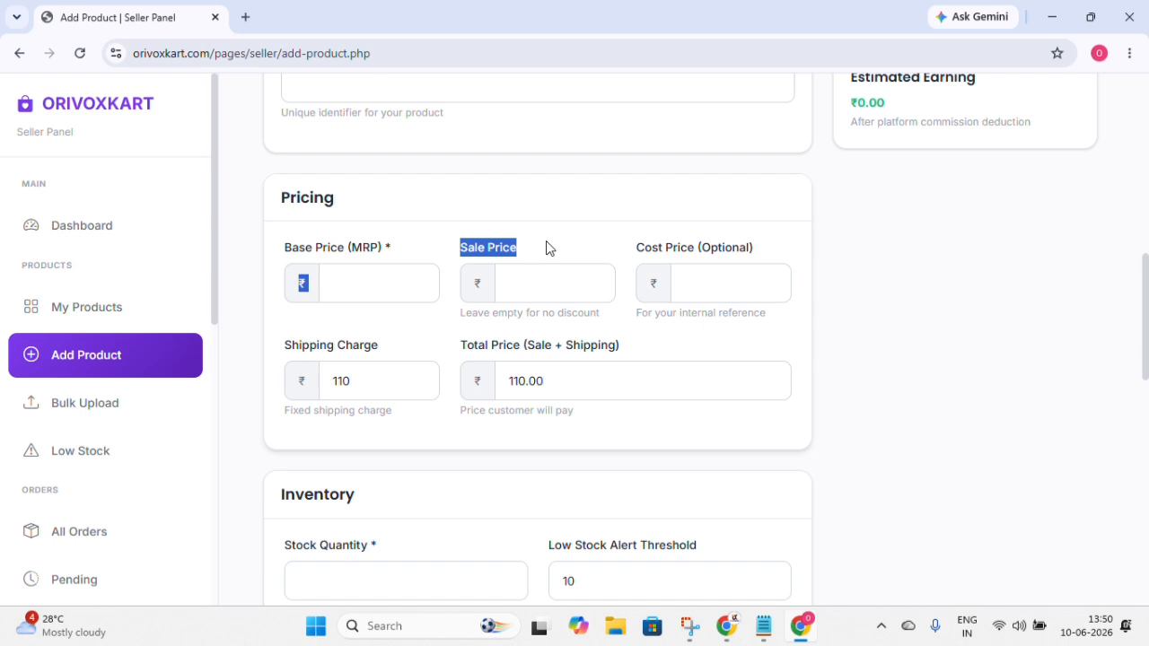
click(546, 246)
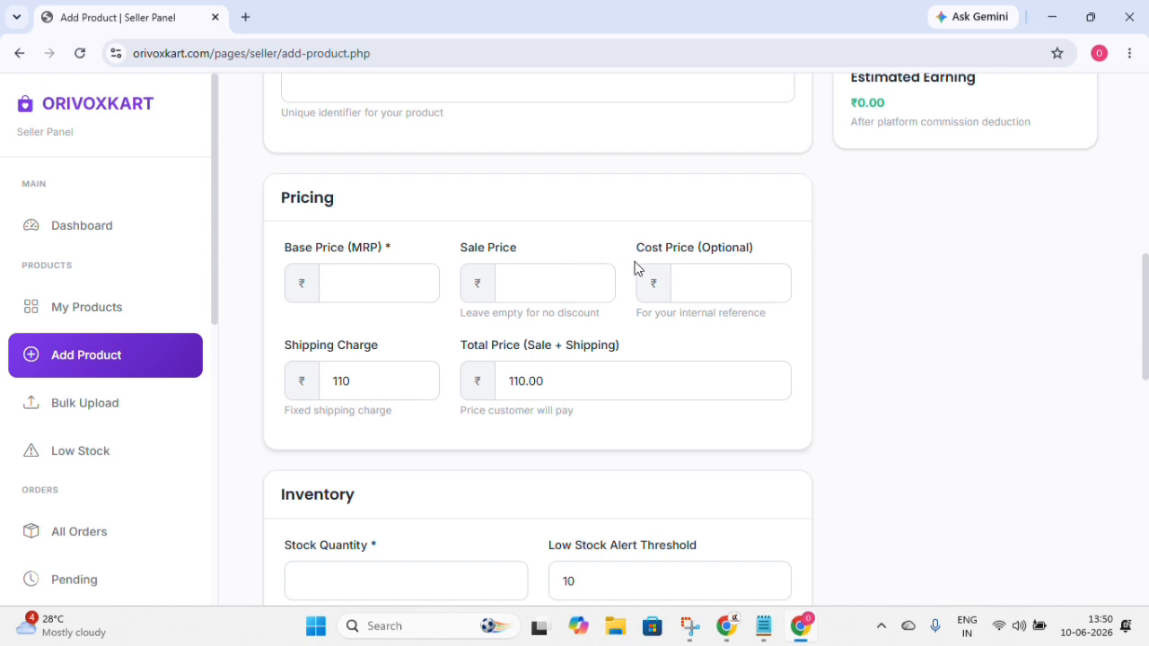
scroll(328, 385, down, 2)
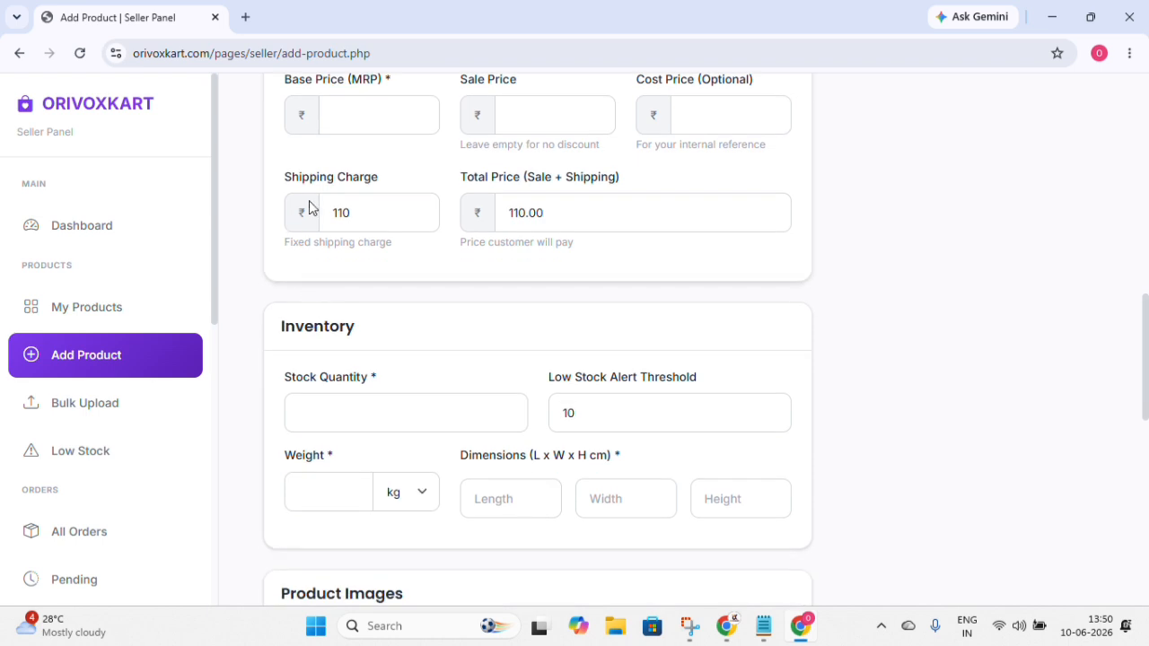
click(373, 222)
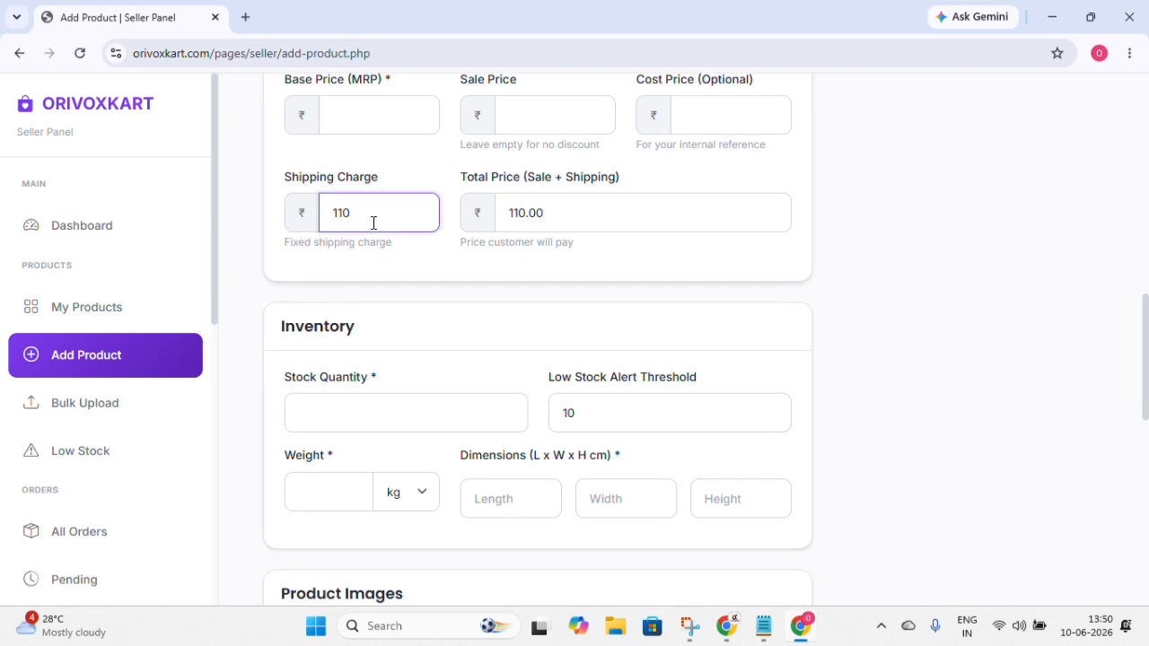
click(501, 330)
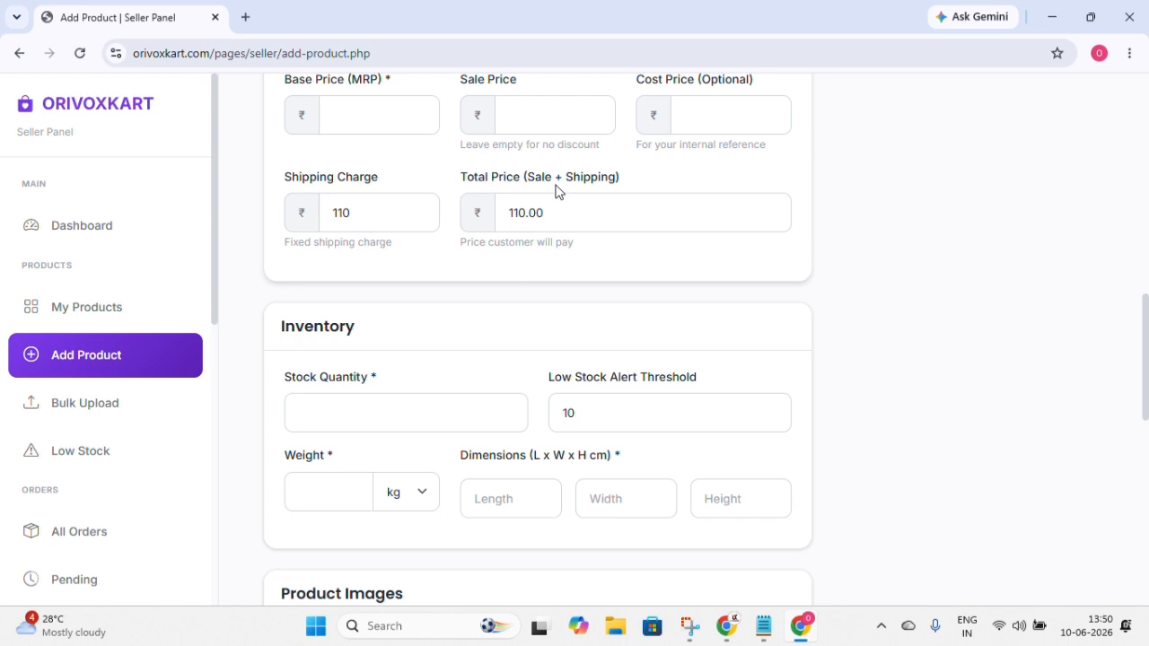
scroll(559, 174, up, 1)
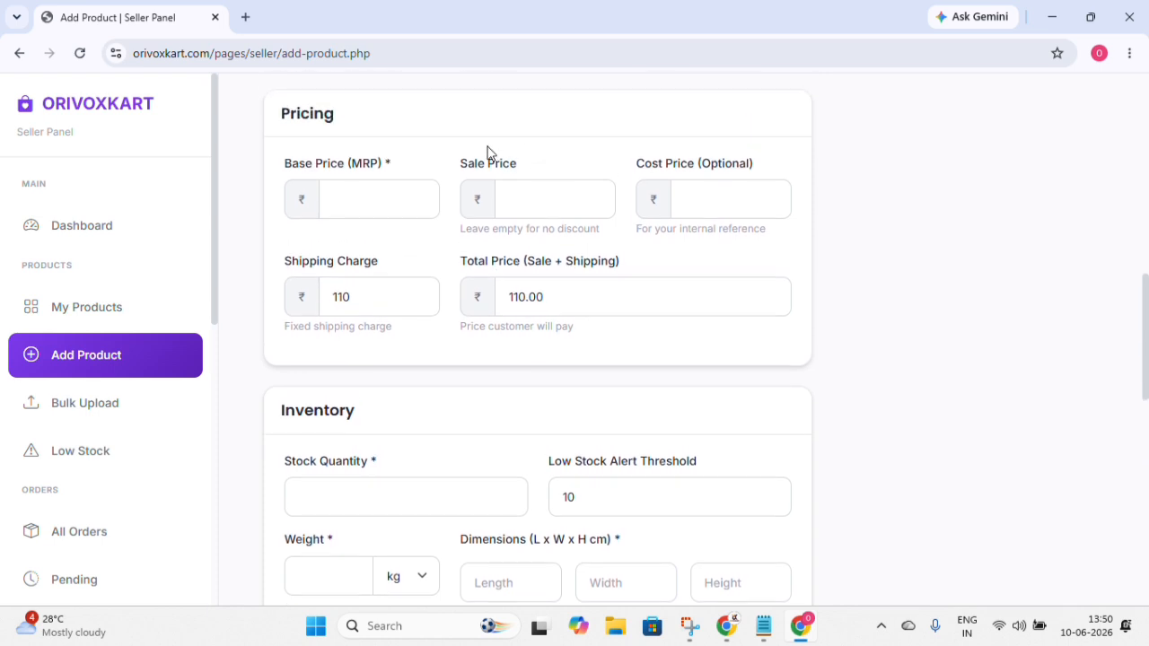
click(517, 198)
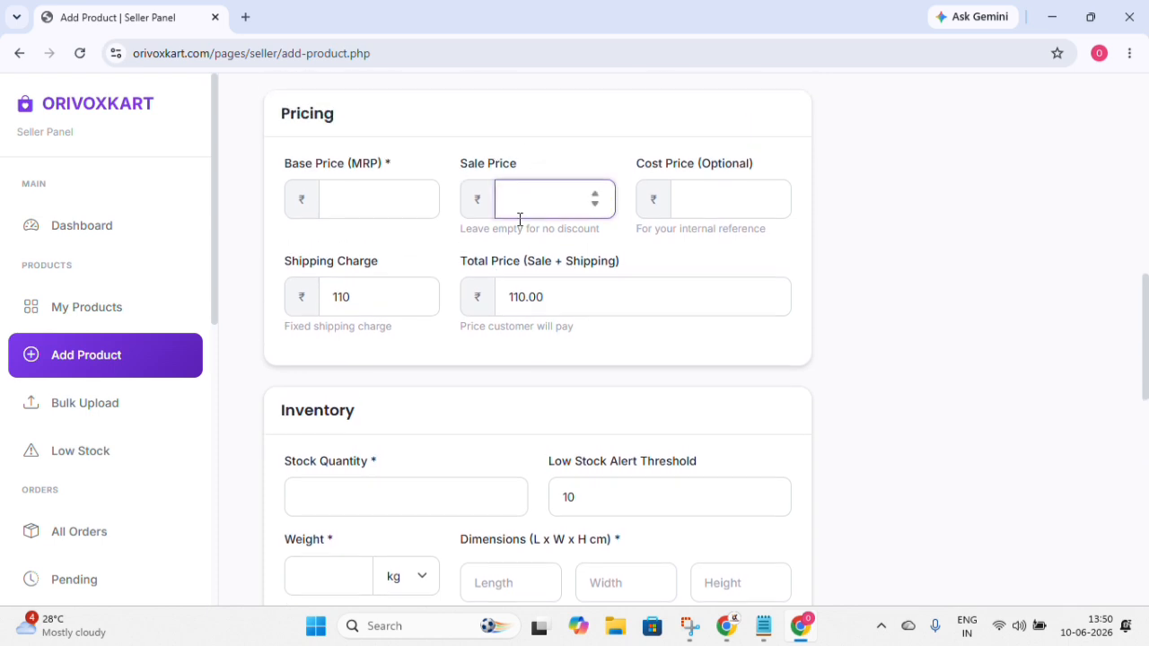
drag(552, 295, 525, 291)
click(525, 291)
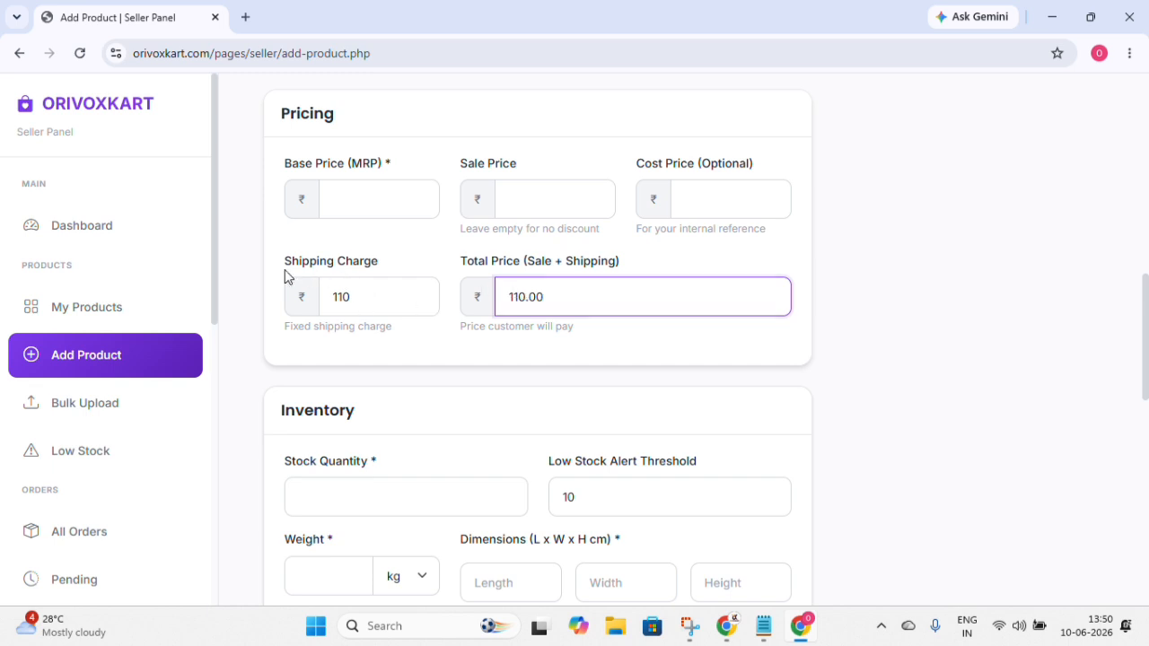
Examine the fixed Shipping Charge note, then the Stock Quantity and Low Stock Alert Threshold fields in the Inventory section.
drag(286, 268, 375, 274)
drag(273, 342, 413, 331)
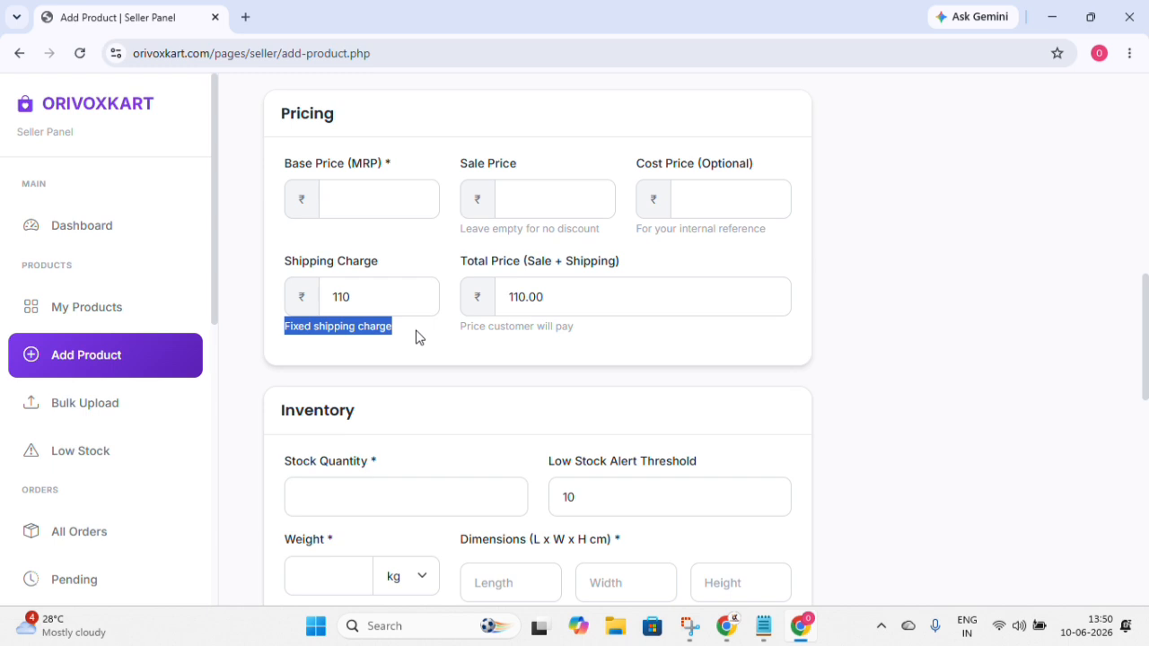
scroll(415, 336, down, 2)
drag(290, 244, 422, 254)
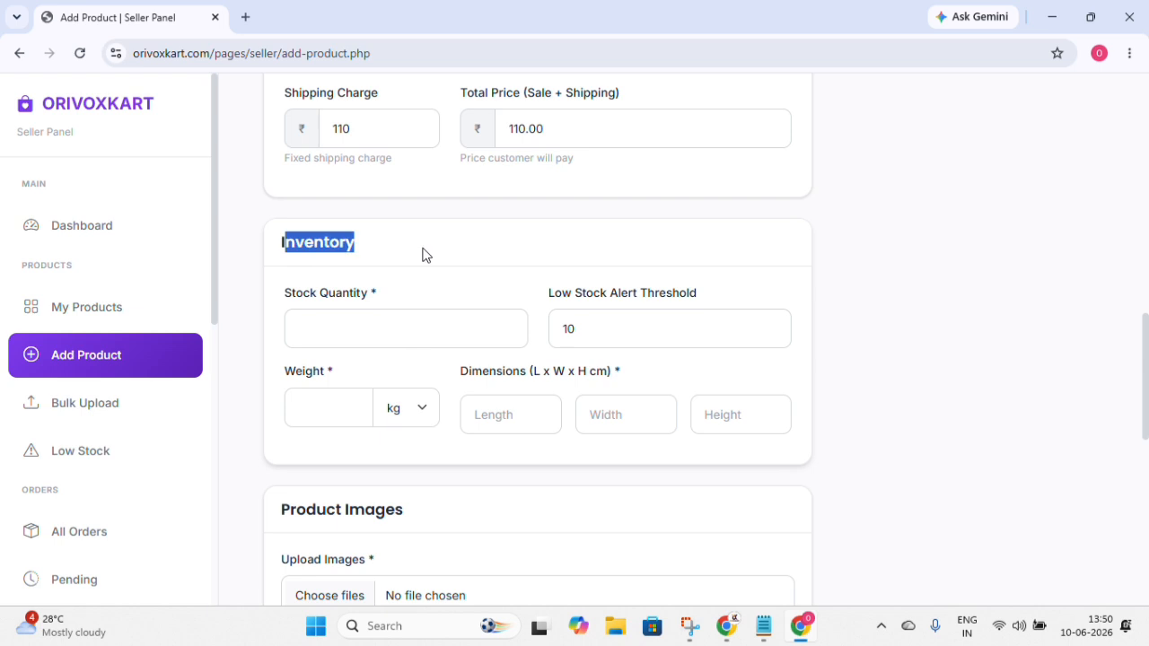
click(423, 255)
drag(271, 294, 400, 298)
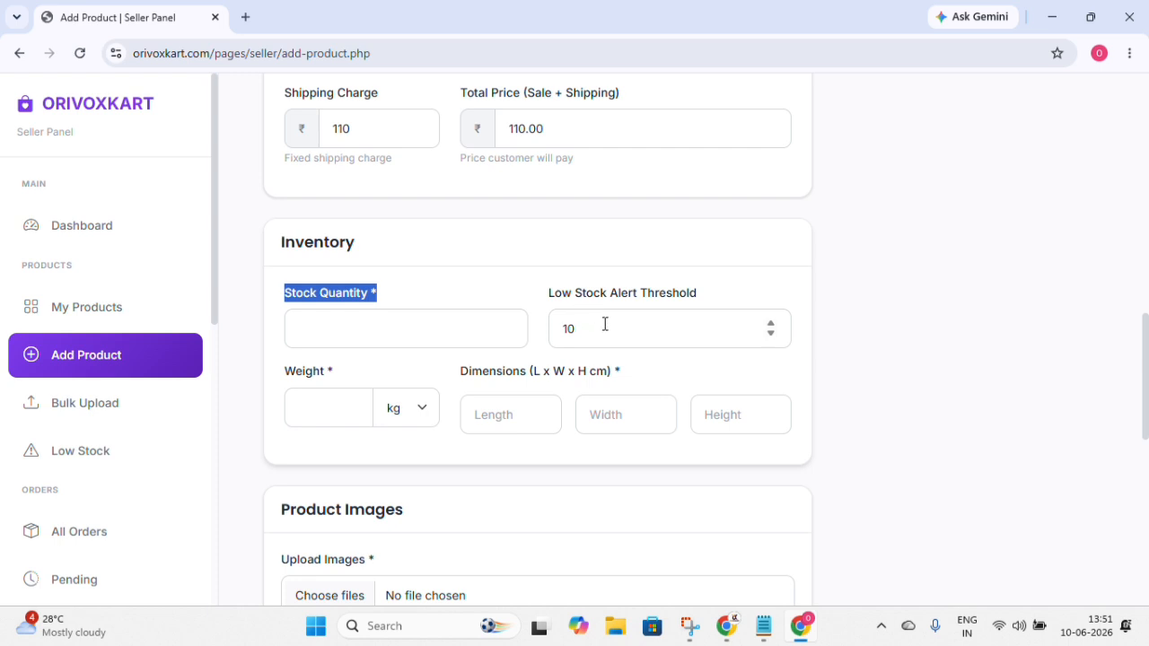
drag(605, 323, 549, 365)
click(554, 235)
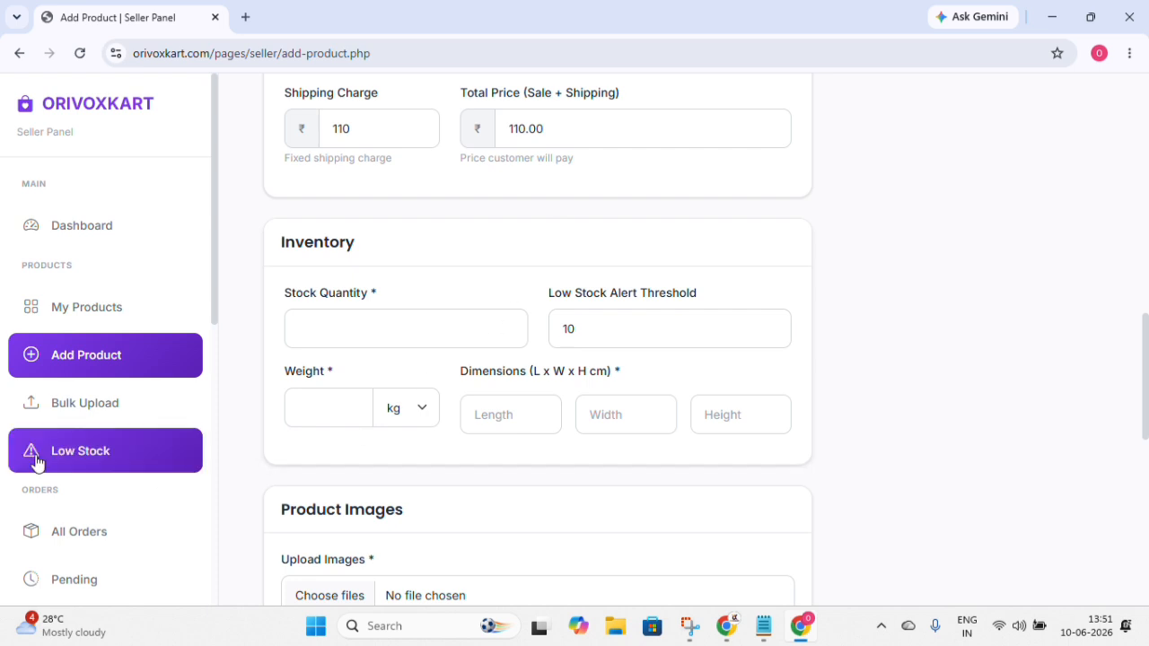
Open the Low Stock Alerts page and examine its low-stock and out-of-stock product sections and inventory tips.
click(96, 454)
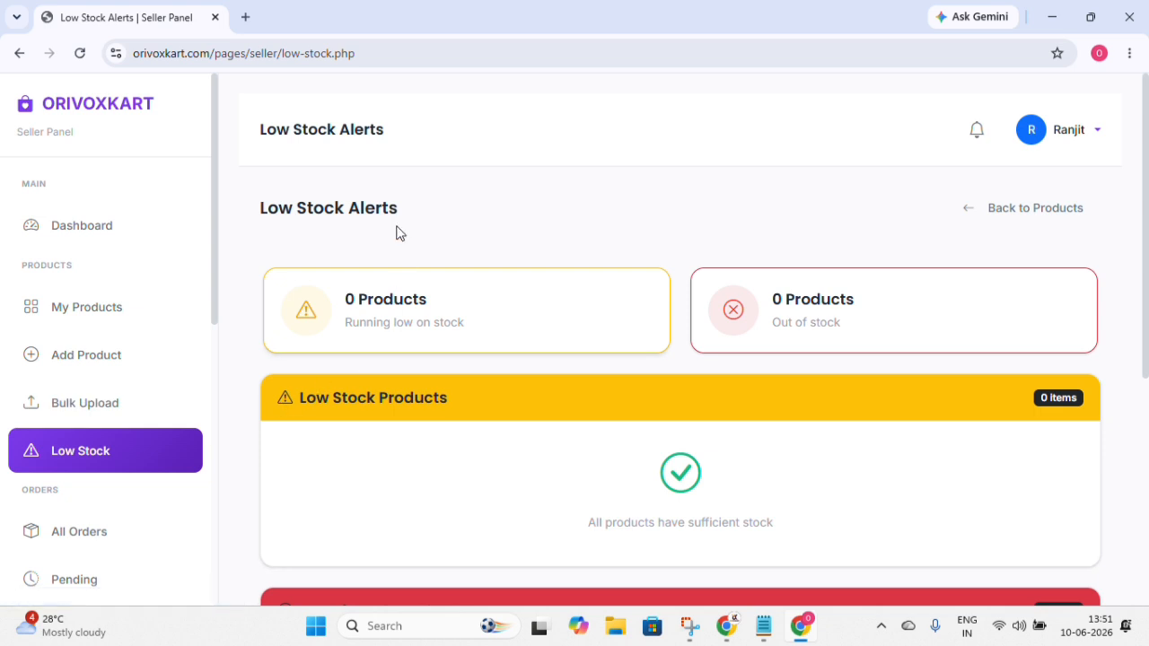
scroll(395, 215, down, 1)
scroll(660, 281, down, 1)
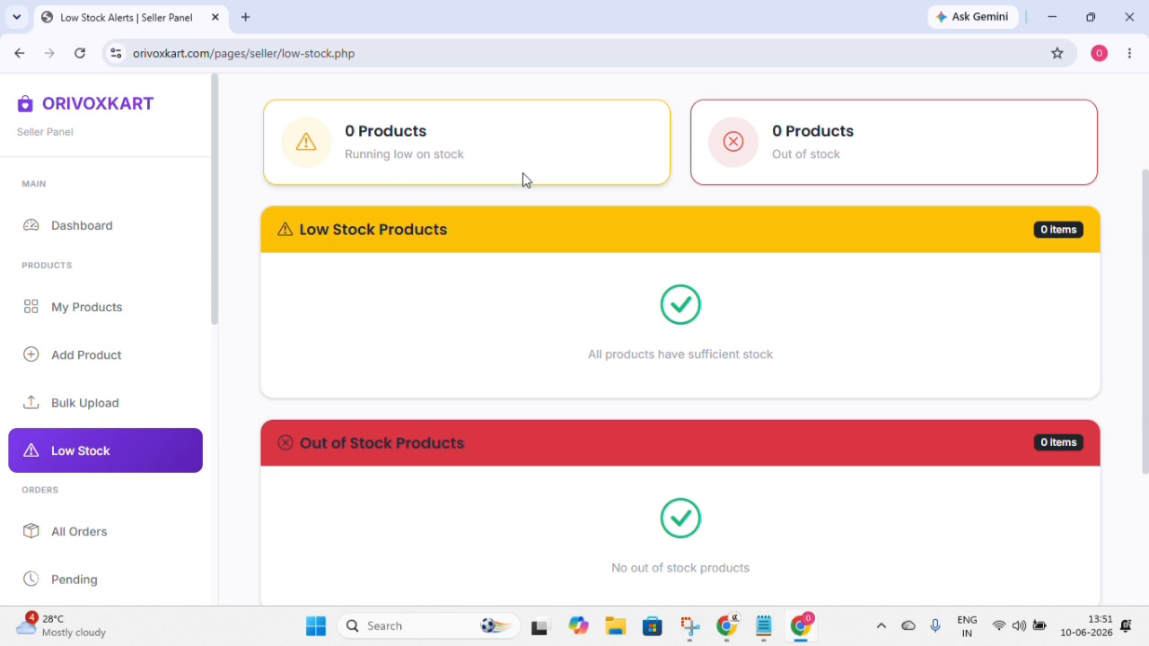
scroll(431, 333, down, 3)
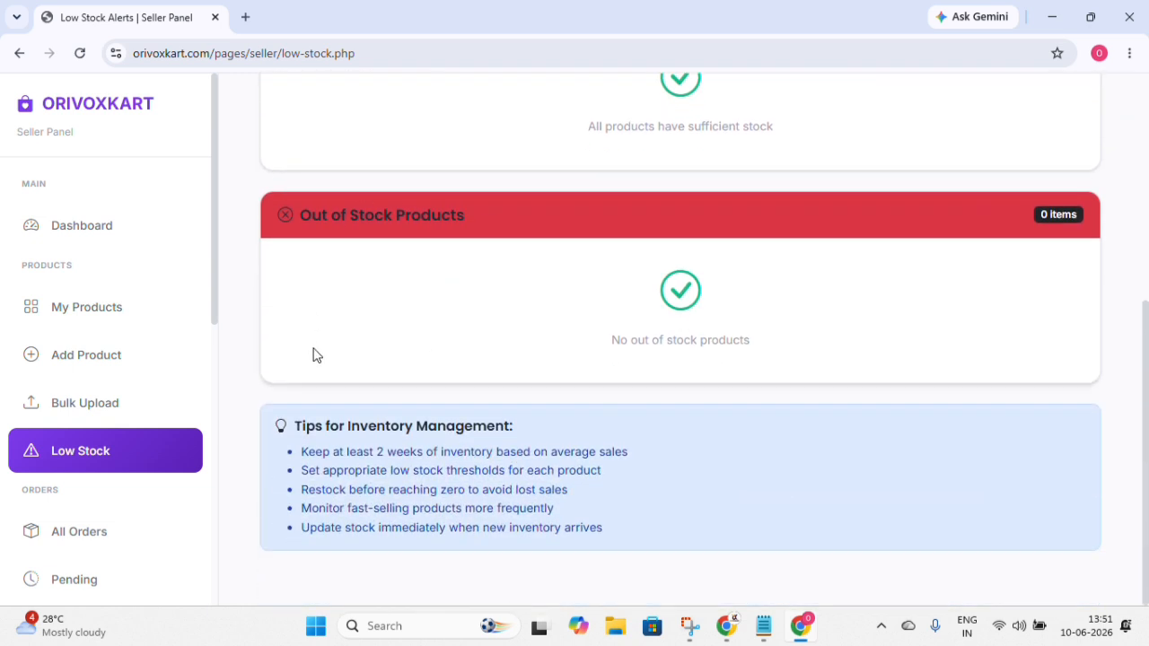
Return to the form for adding a new product and go to its Inventory section.
click(90, 368)
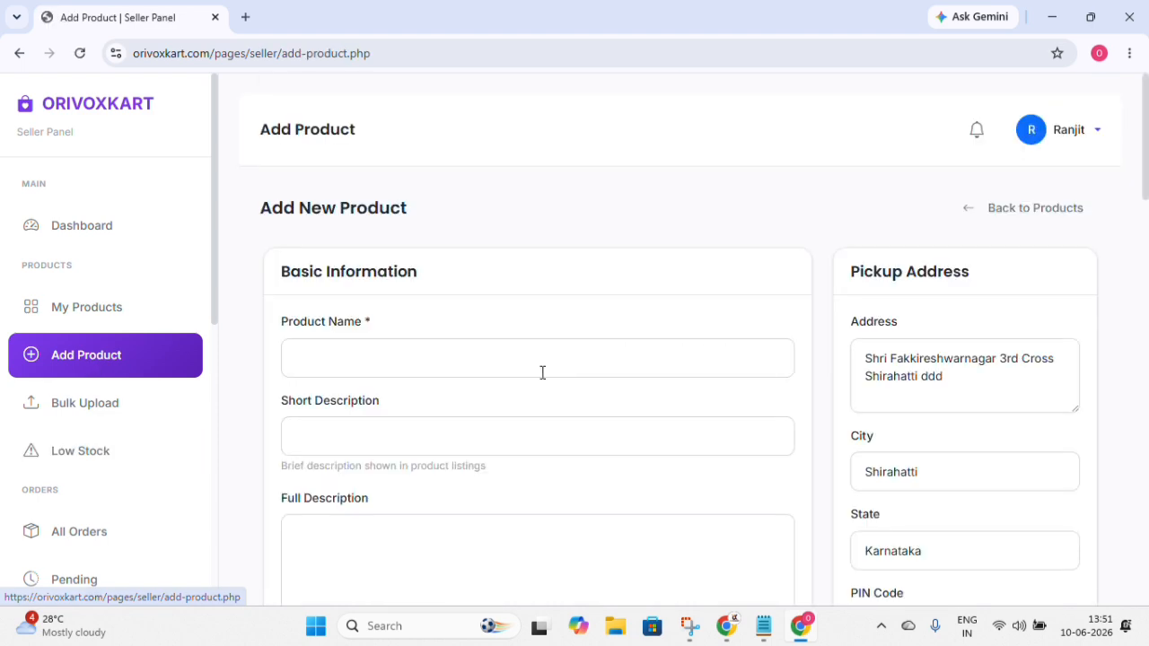
scroll(542, 373, down, 10)
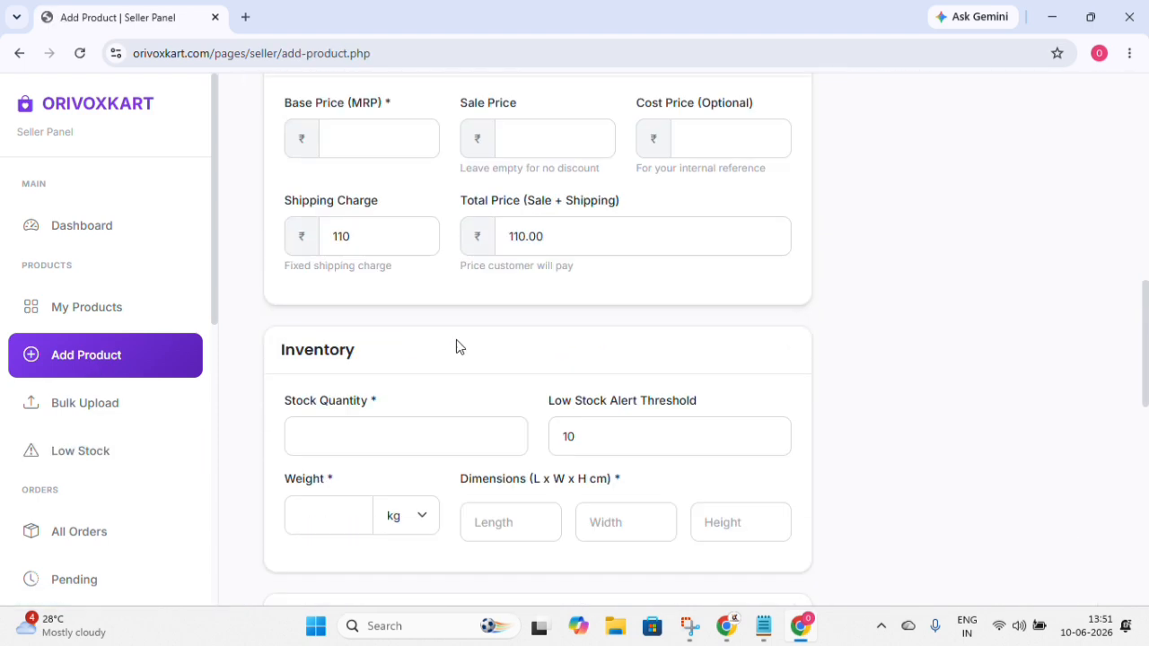
scroll(502, 341, down, 1)
scroll(574, 328, down, 1)
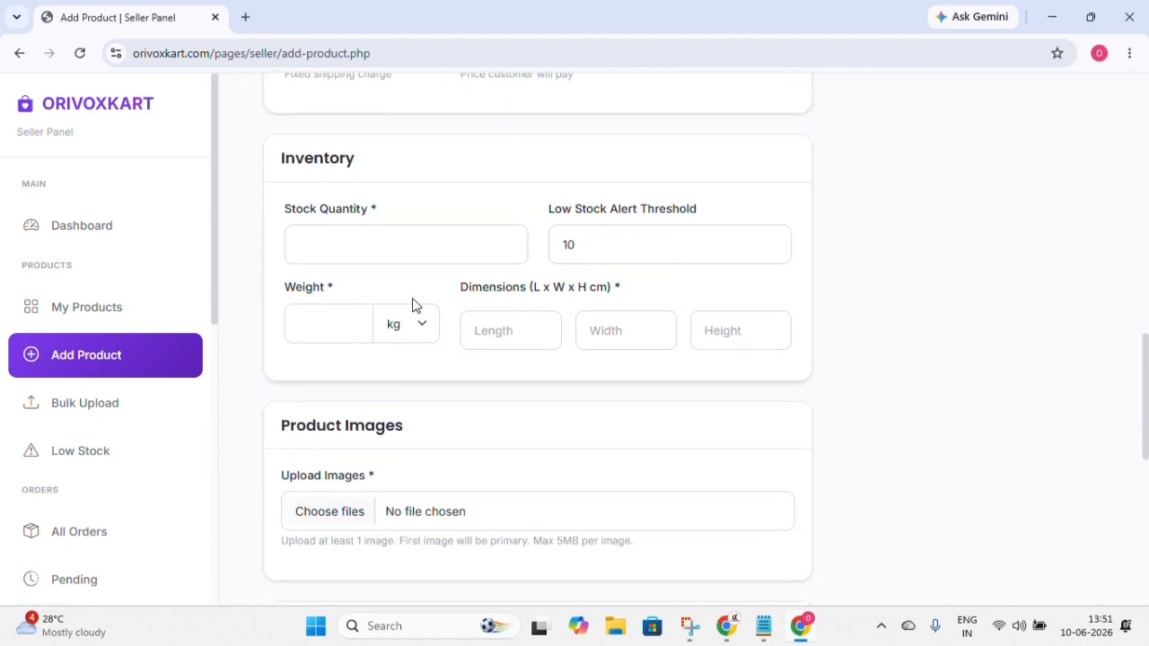
Set the product weight to 100 and look through the weight unit options, keeping kg.
drag(275, 290, 364, 290)
click(307, 338)
text(100)
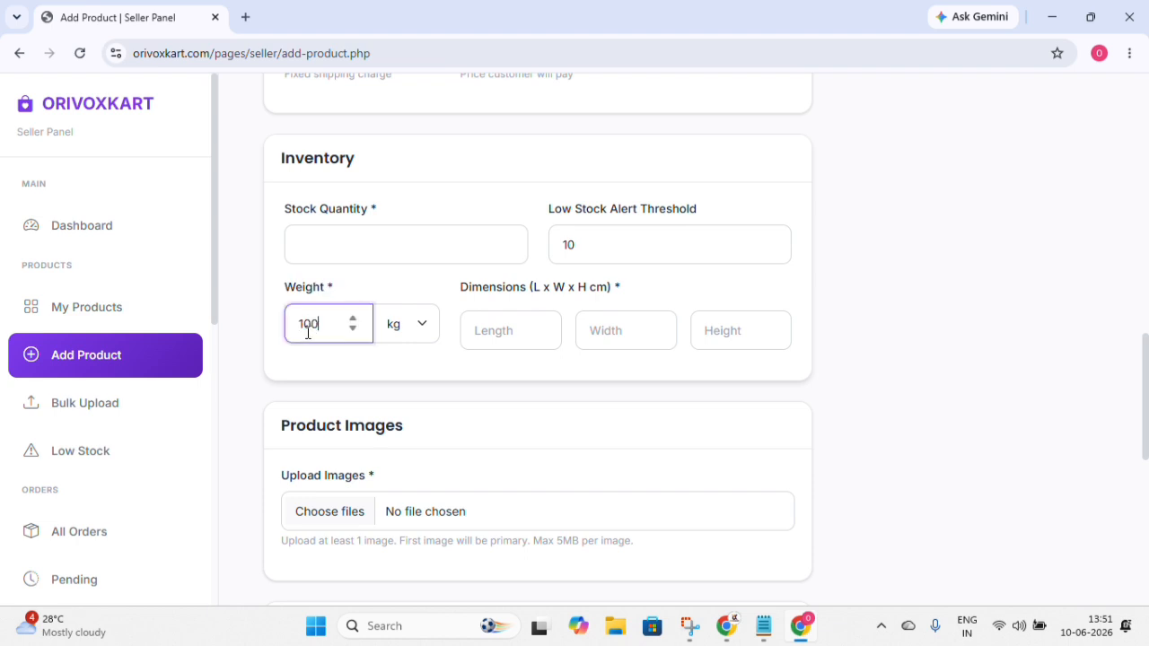
click(426, 325)
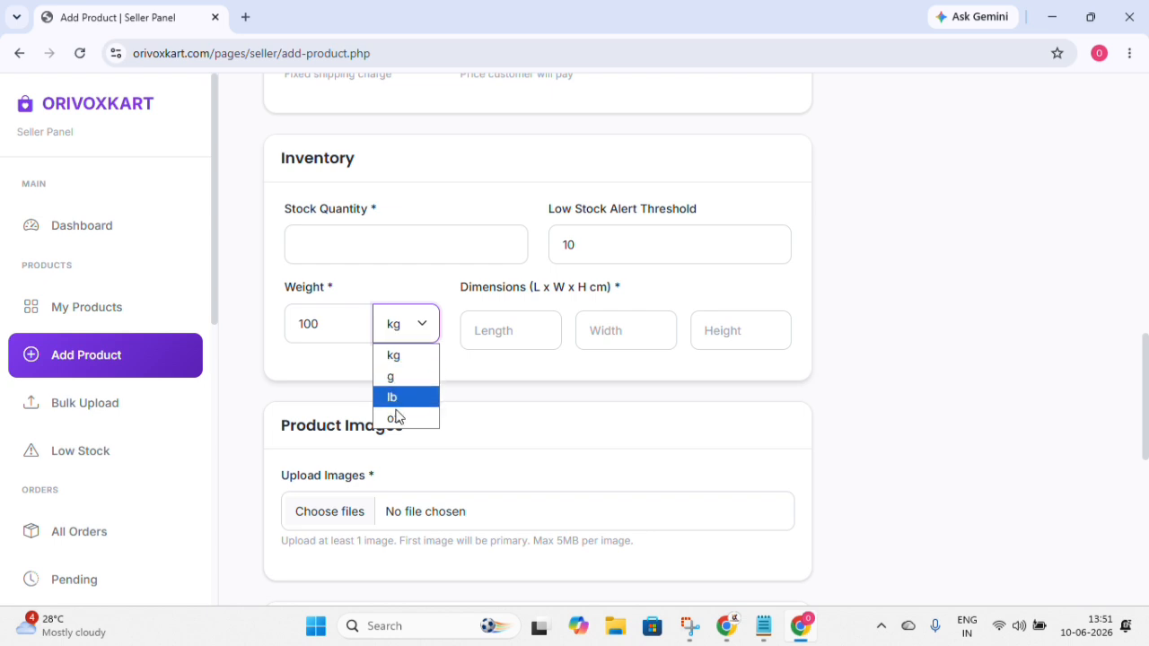
click(356, 343)
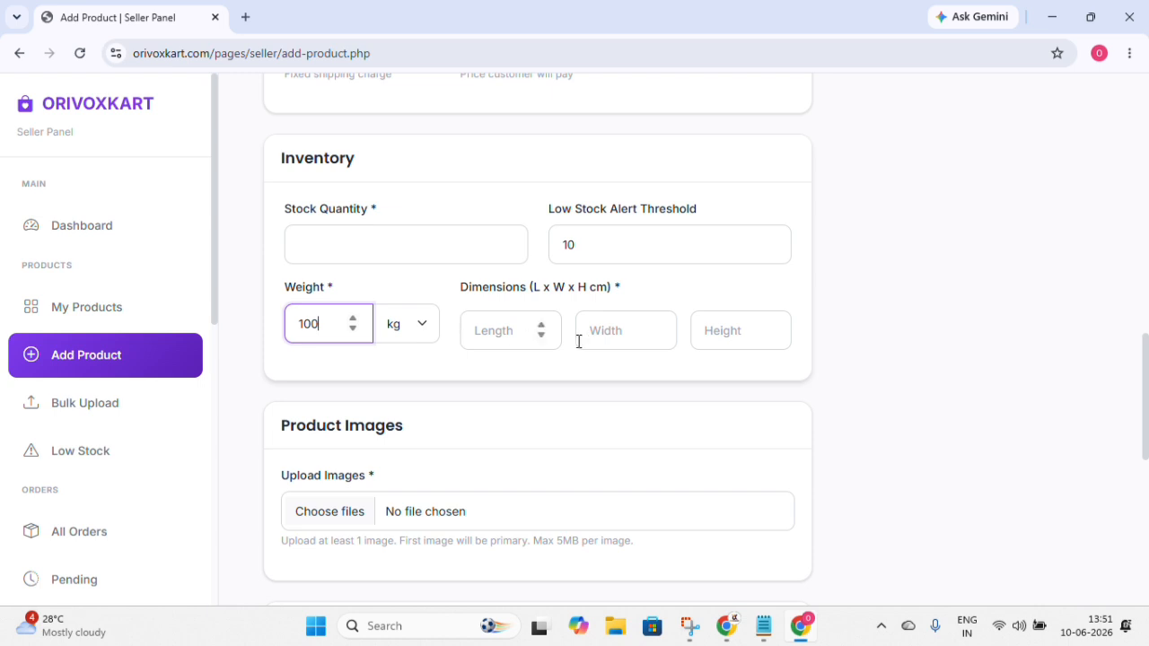
Add a blank variant row under Product Variants and examine its name, value, SKU, price and last fields.
scroll(482, 358, down, 3)
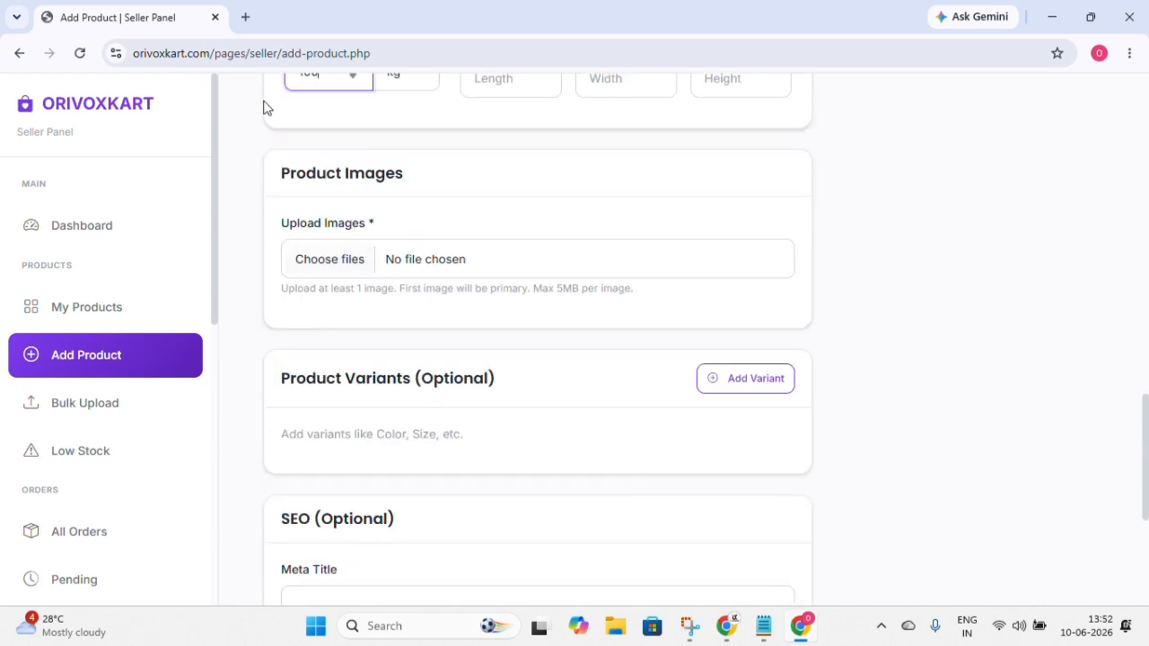
scroll(558, 184, down, 3)
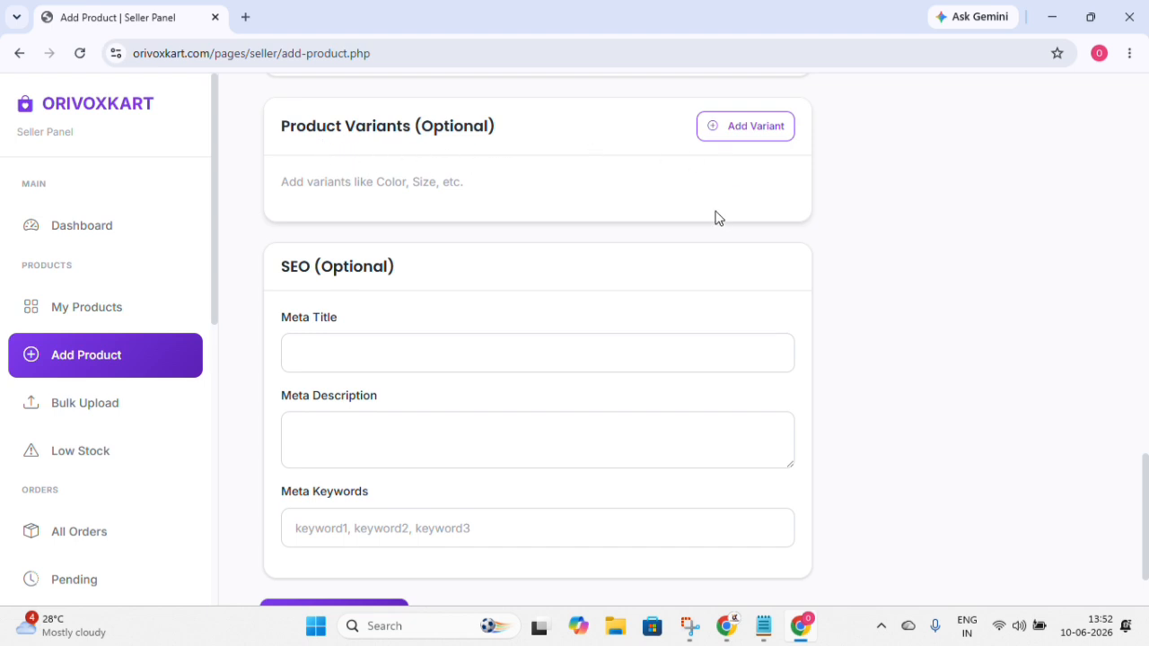
click(763, 135)
click(752, 133)
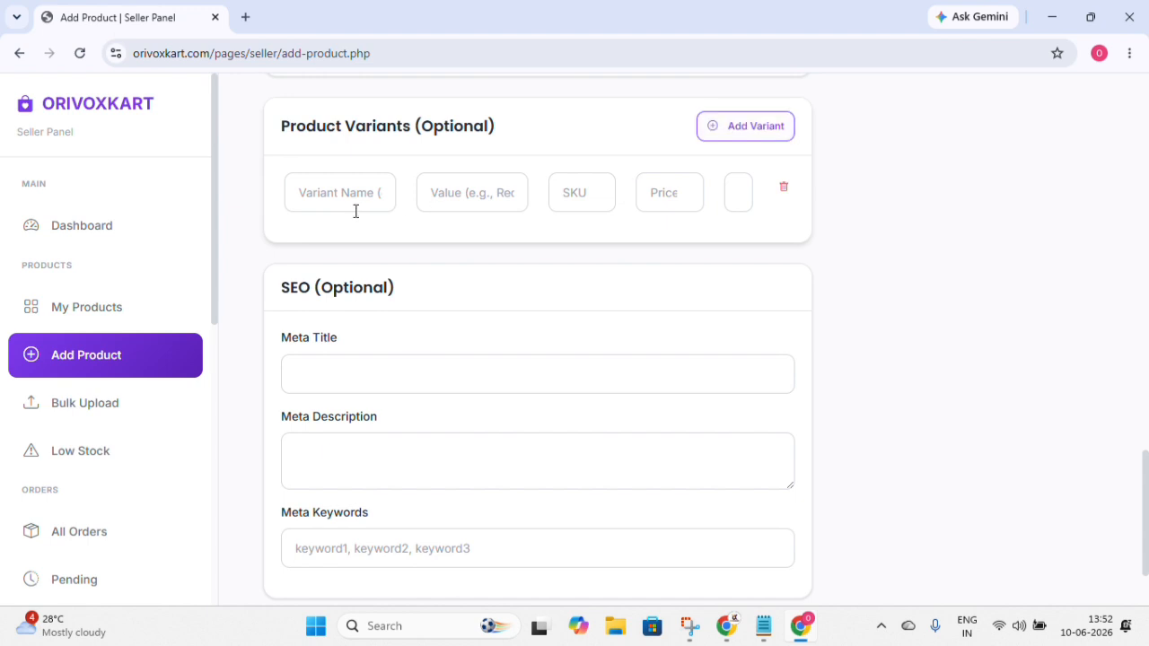
click(303, 196)
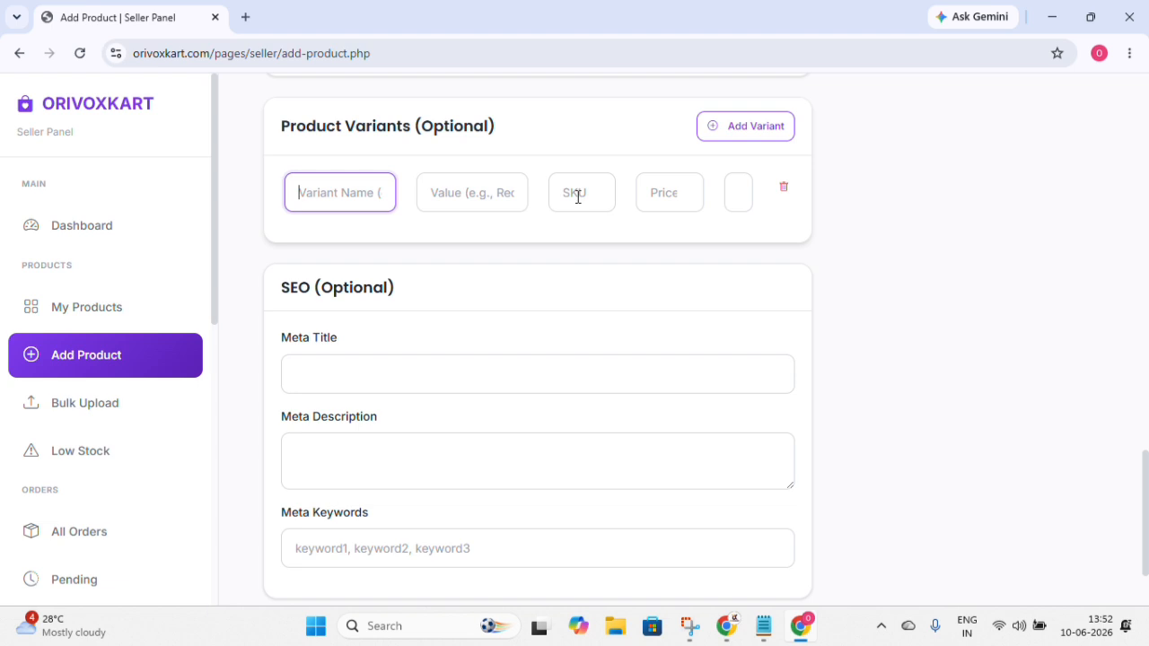
click(655, 195)
click(740, 196)
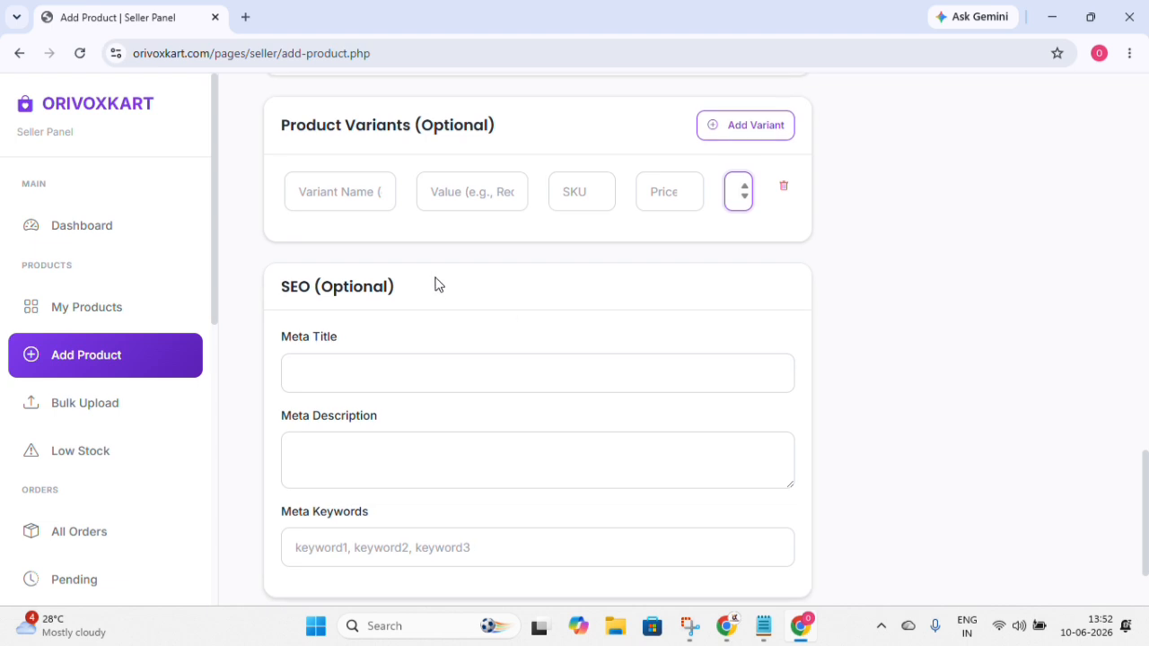
Add several more blank rows to the Product Variants section.
scroll(466, 274, down, 1)
scroll(646, 266, up, 2)
click(740, 209)
click(740, 209)
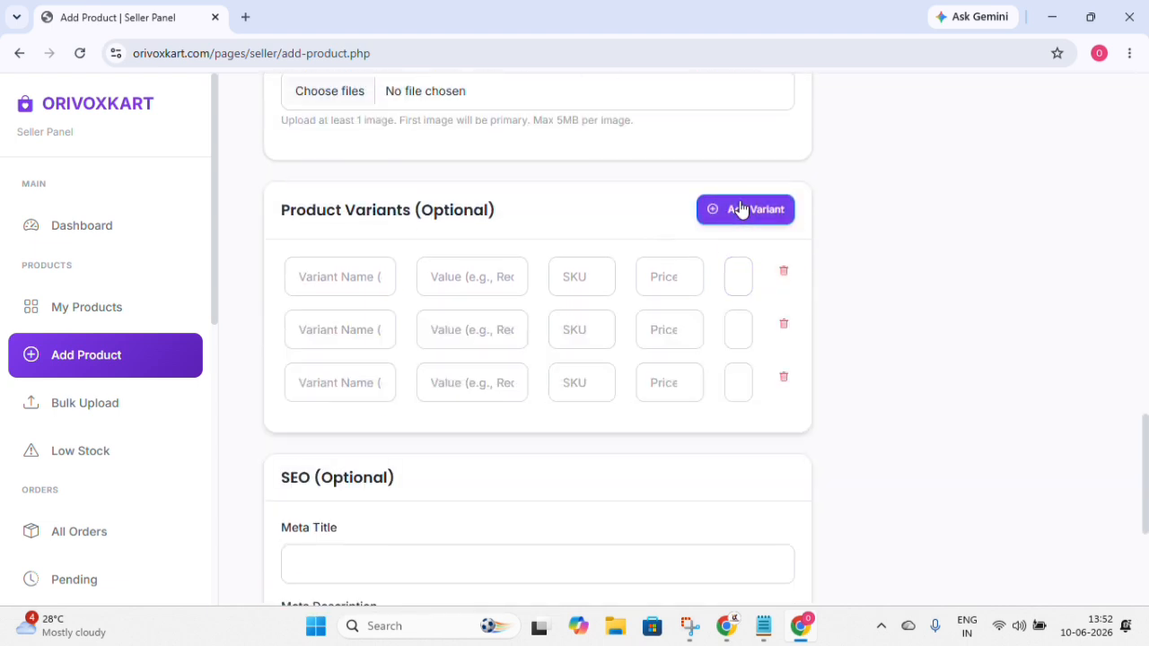
click(740, 209)
click(740, 209)
click(740, 209)
click(740, 209)
click(741, 209)
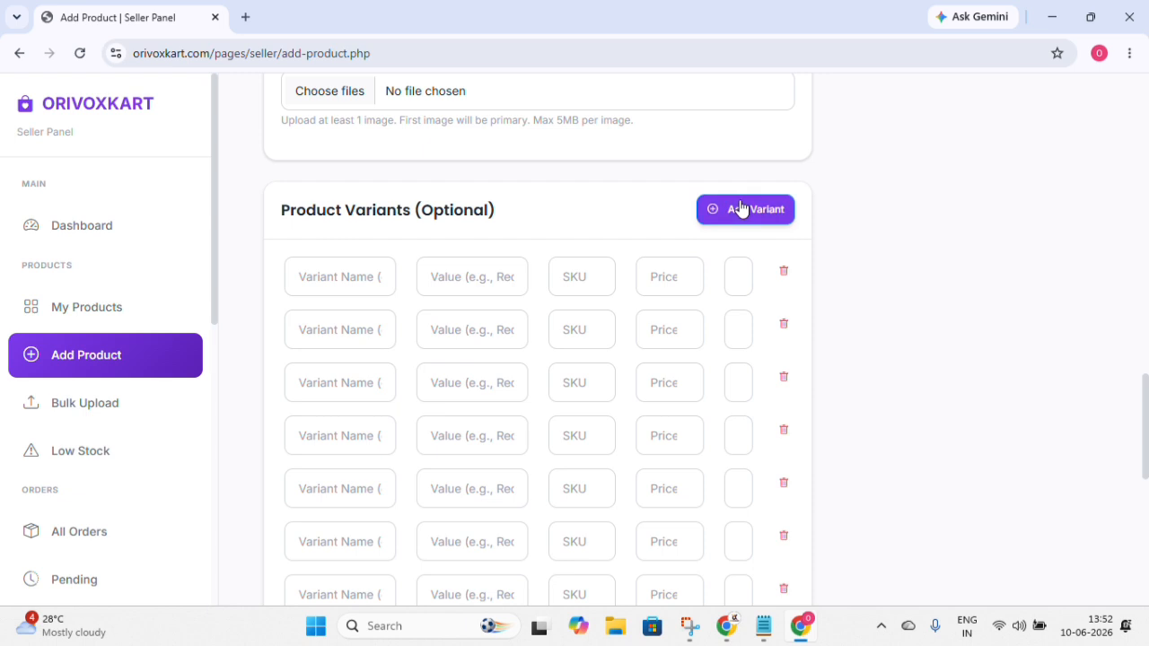
Examine the Meta Title, Meta Description and Meta Keywords fields in the optional SEO section.
scroll(772, 216, down, 5)
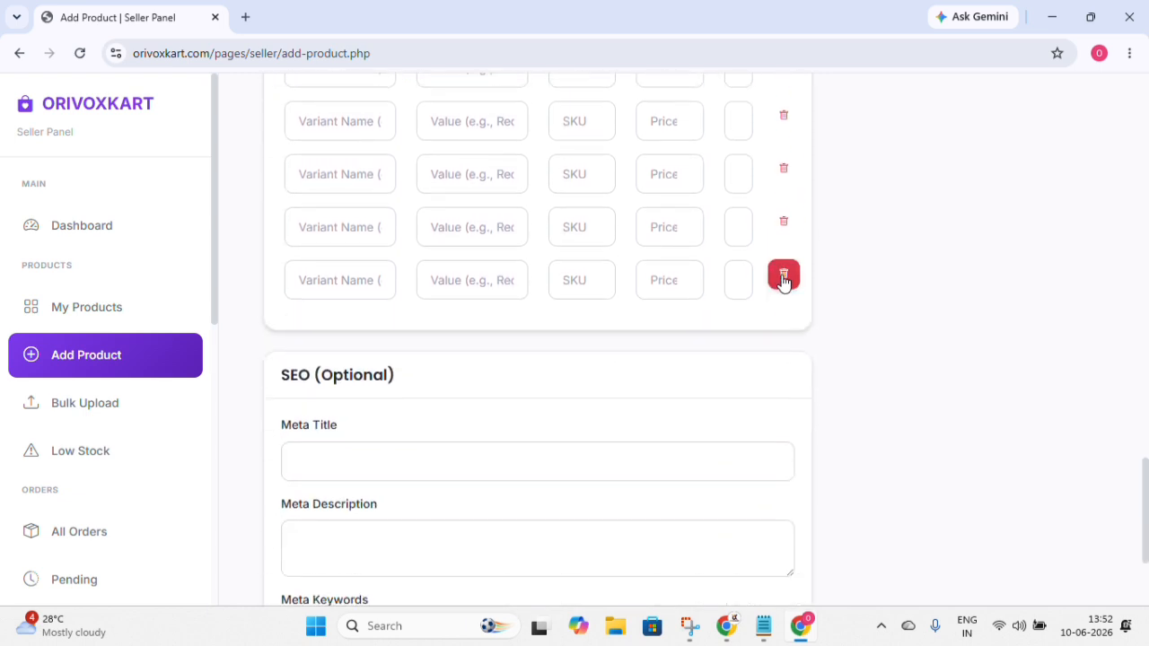
scroll(456, 300, down, 3)
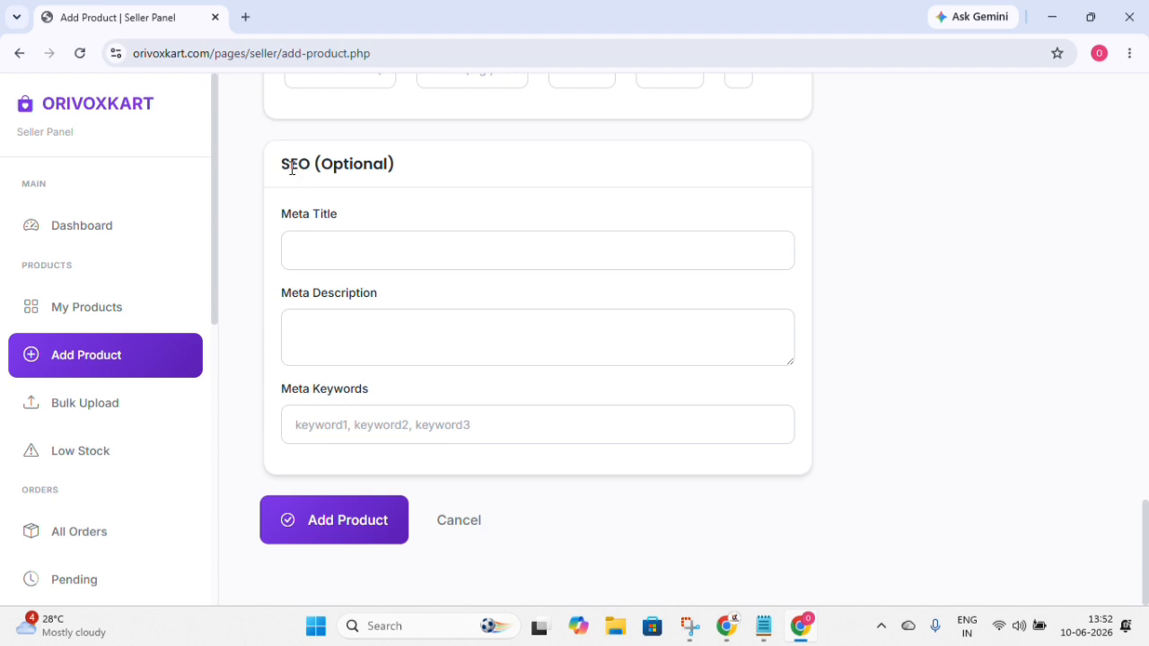
drag(291, 164, 321, 164)
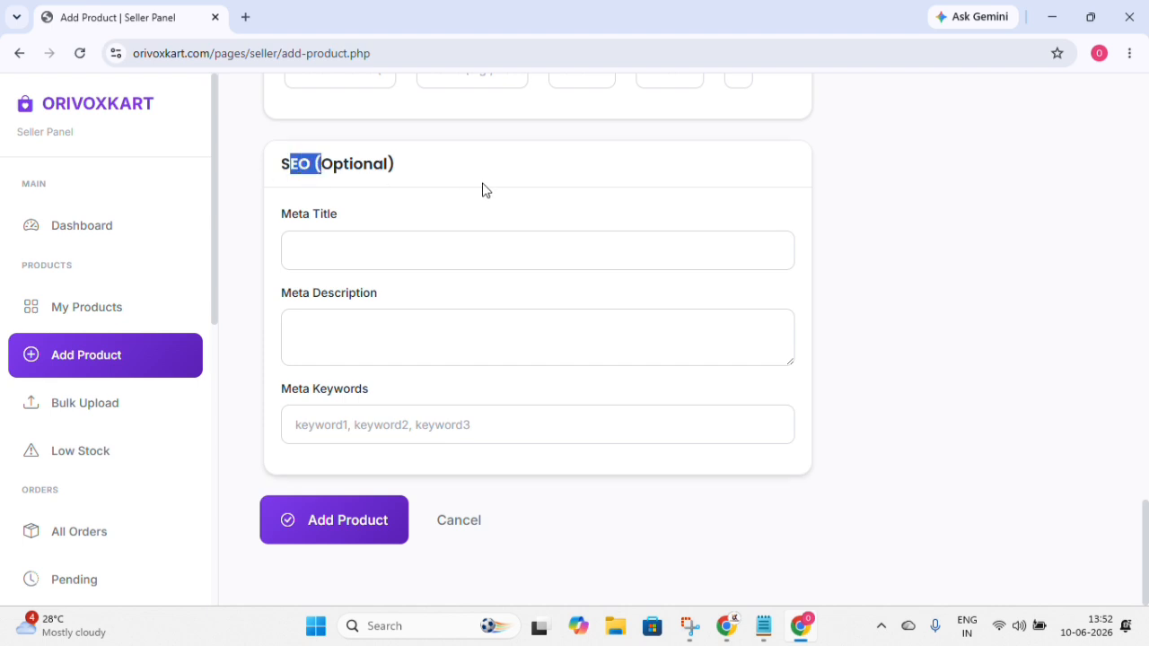
click(439, 164)
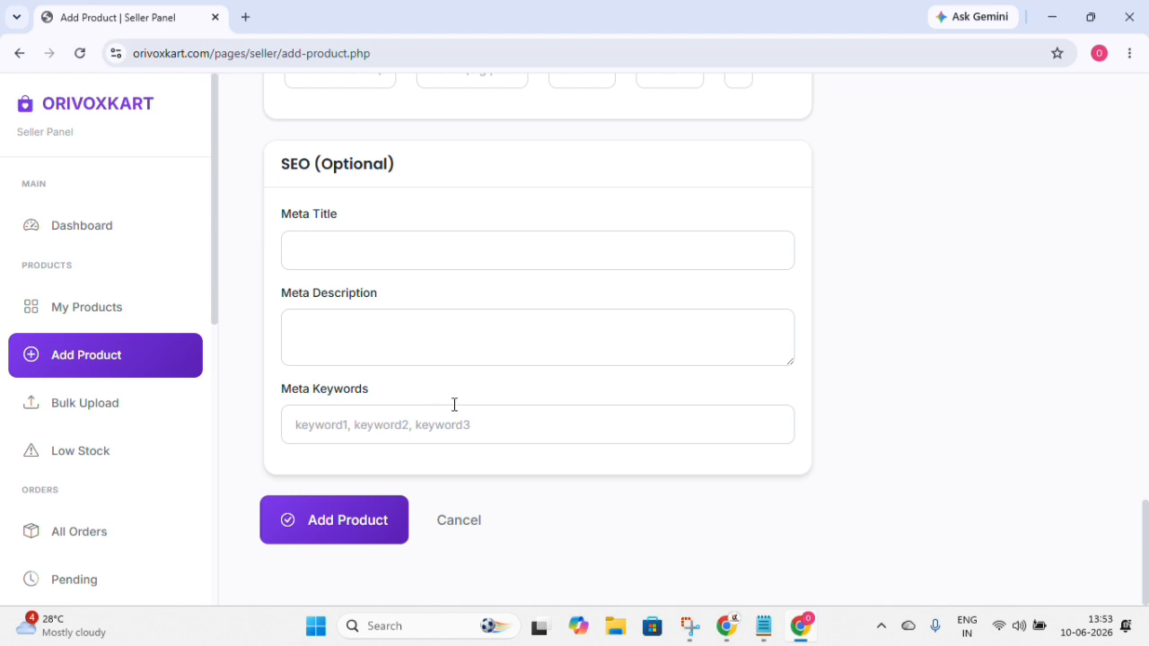
Examine the address, city, state and PIN code fields in the Pickup Address section beside Basic Information.
scroll(474, 411, up, 2)
scroll(476, 411, up, 15)
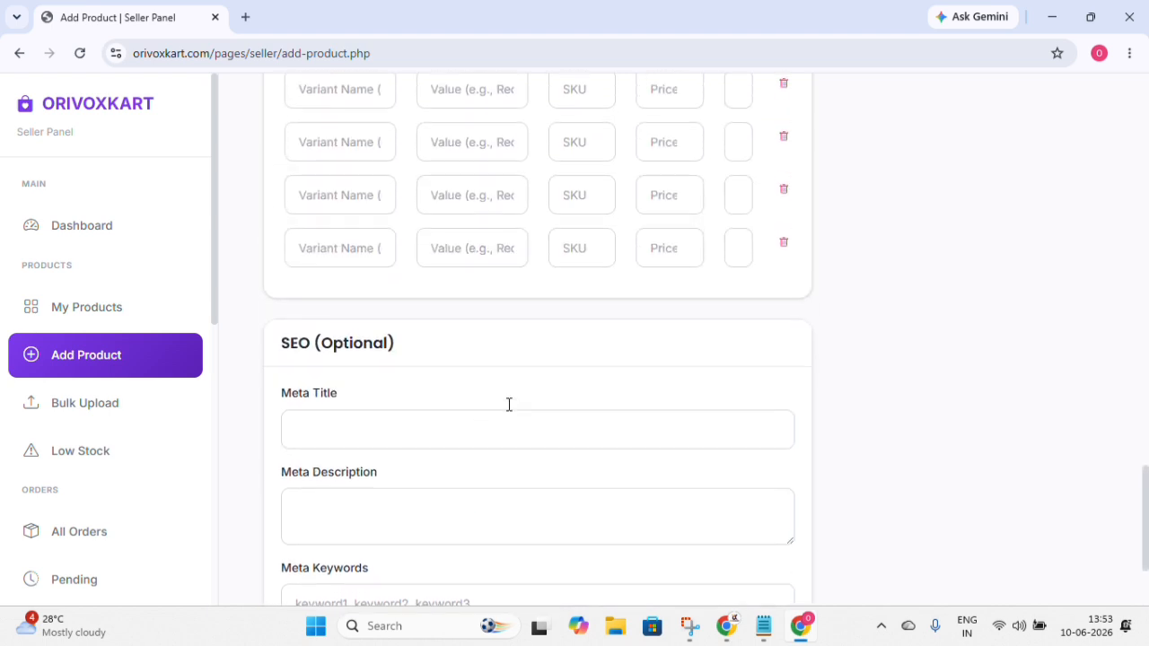
scroll(854, 258, up, 5)
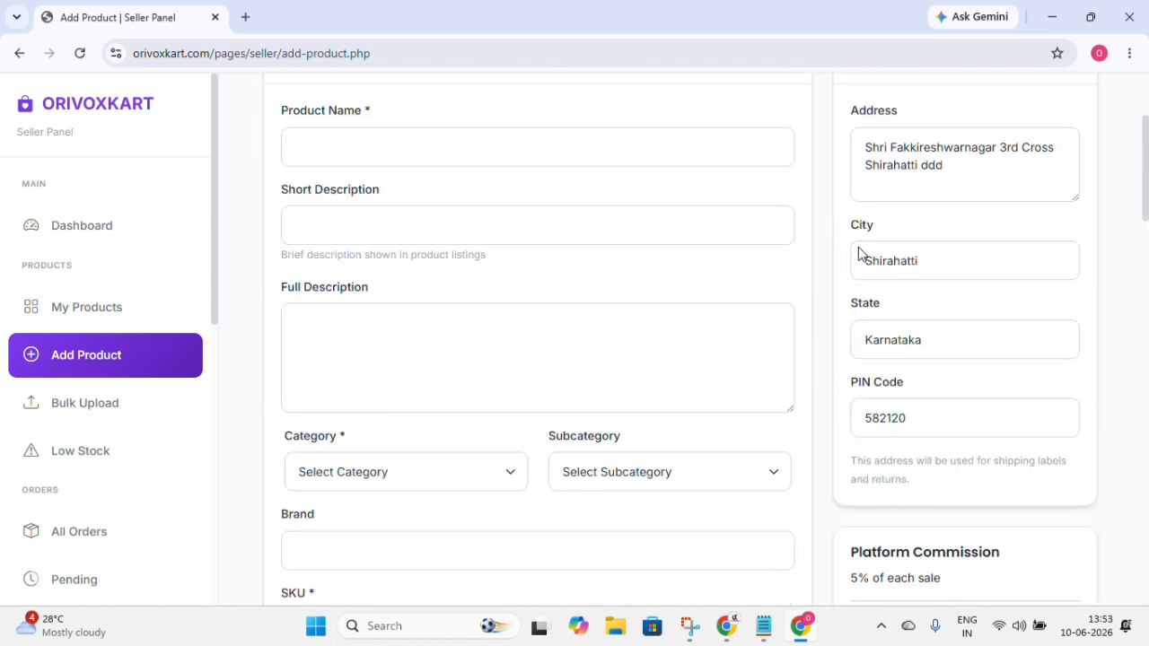
scroll(897, 231, up, 2)
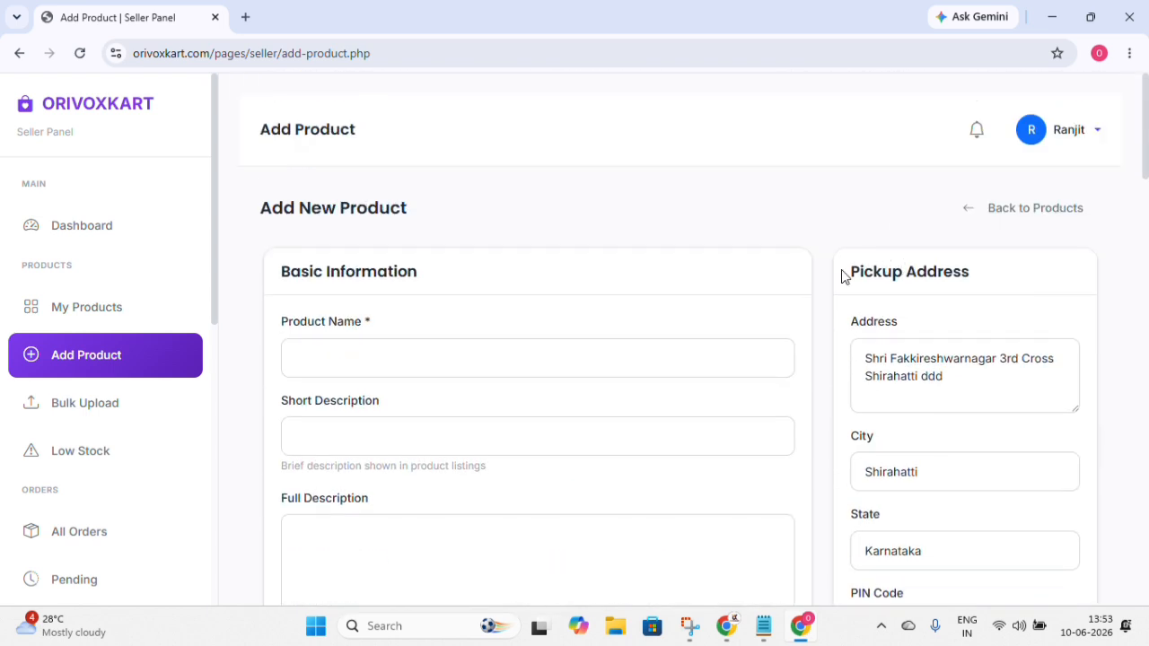
drag(845, 274, 1006, 293)
scroll(1003, 287, down, 1)
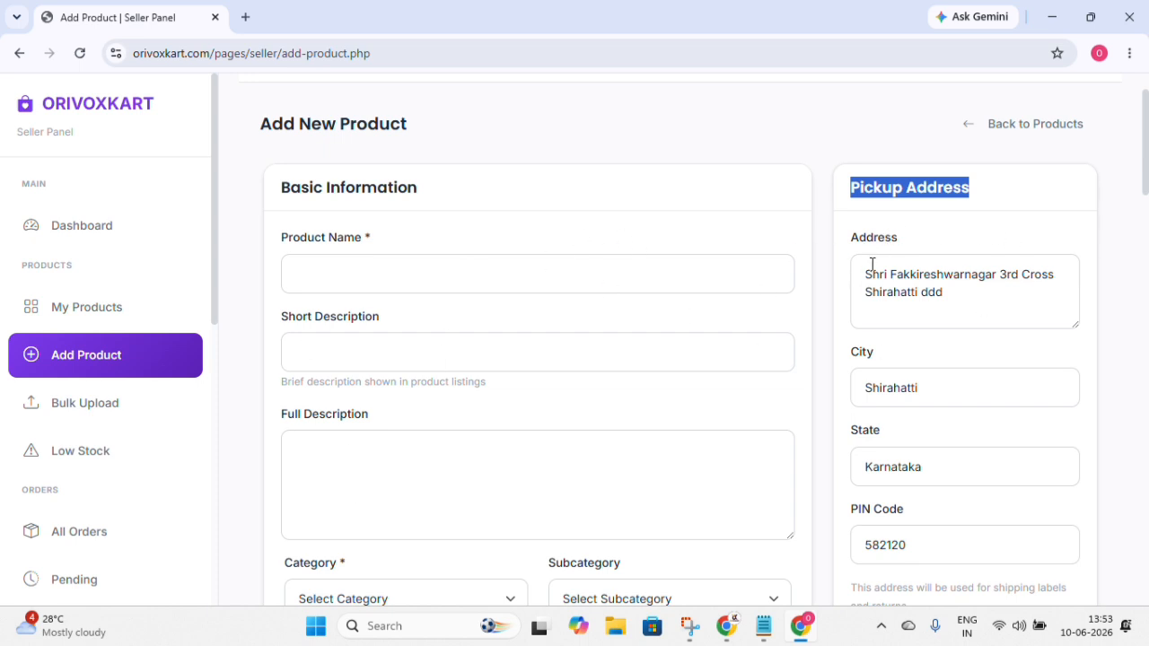
scroll(871, 256, down, 1)
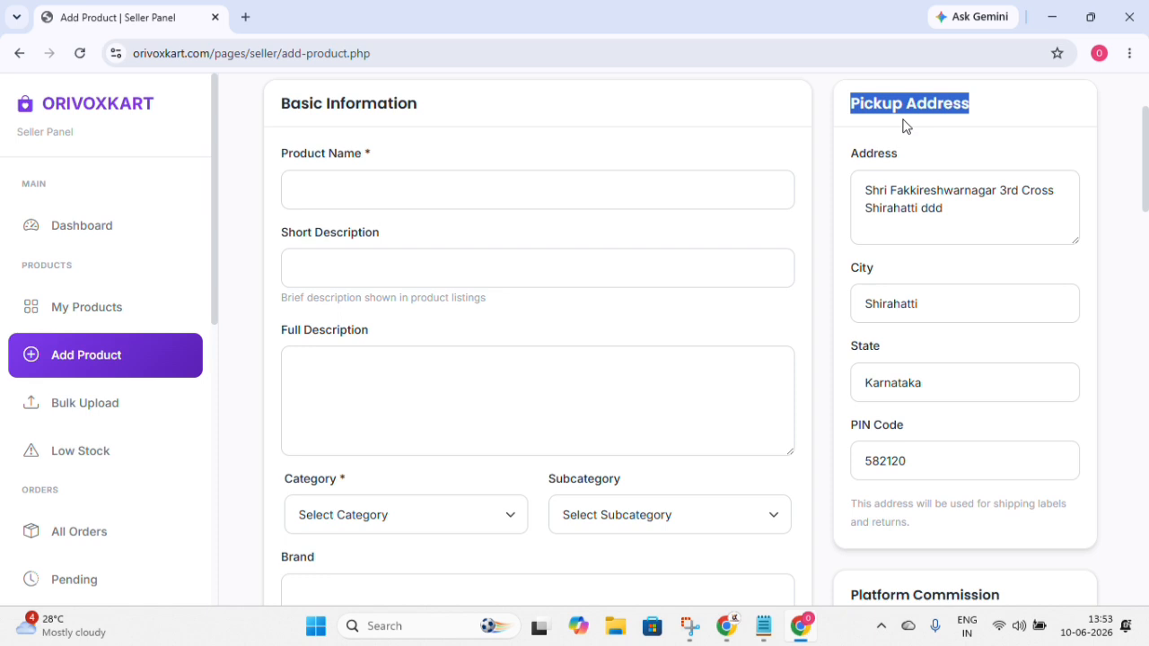
scroll(957, 195, down, 1)
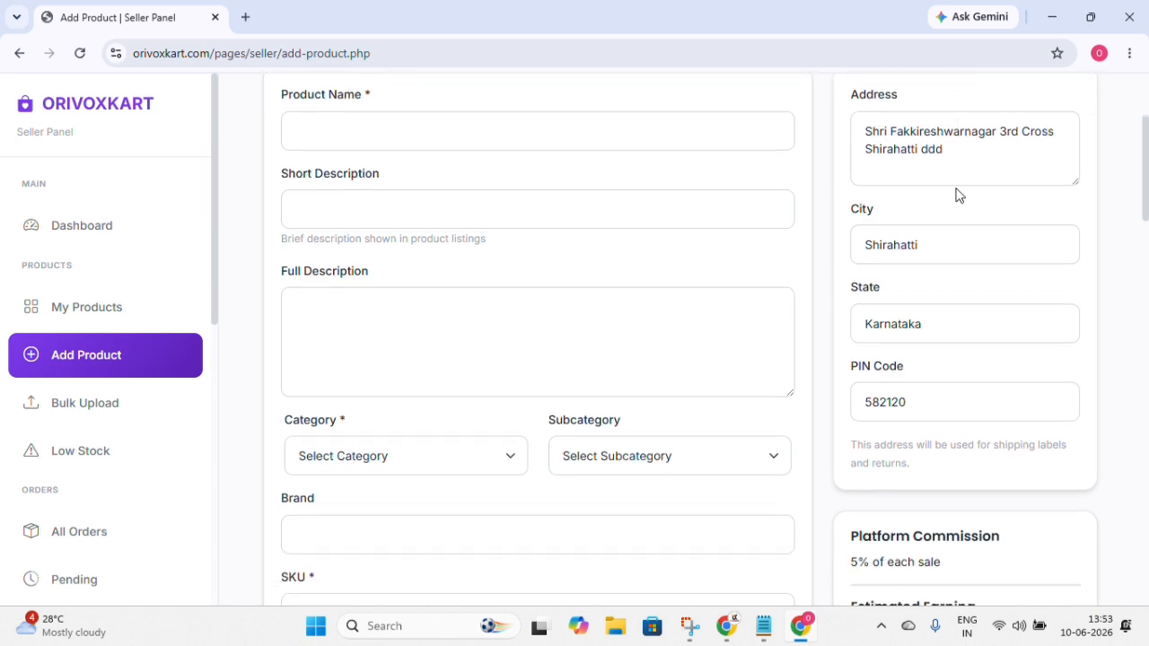
scroll(933, 270, down, 2)
scroll(931, 313, up, 3)
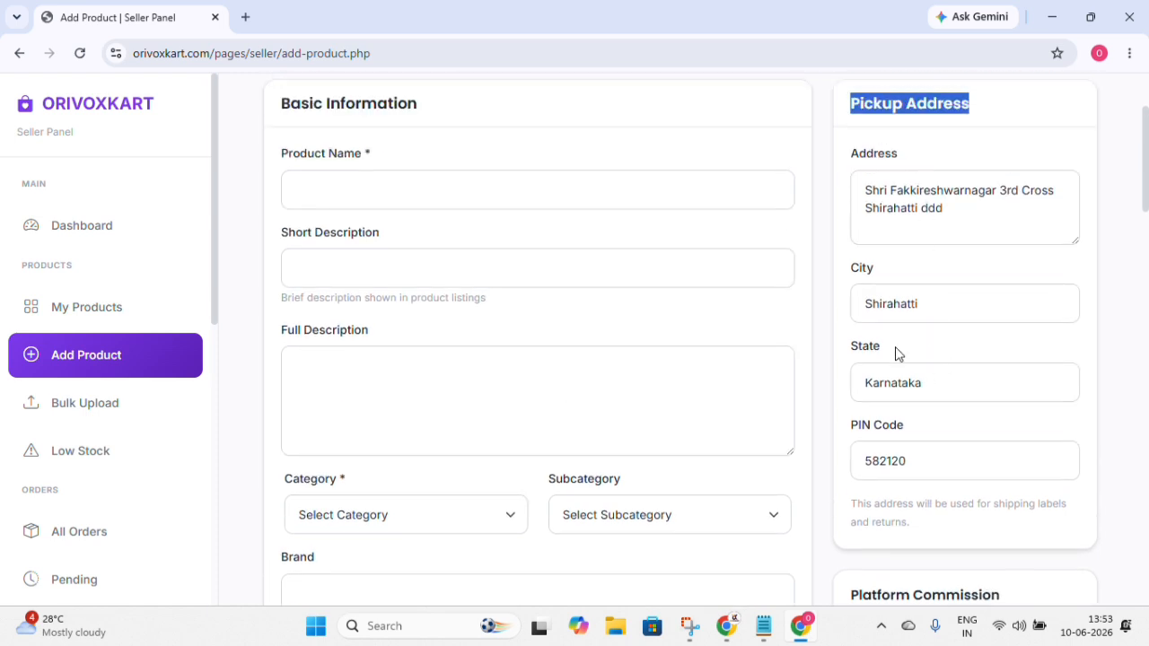
Examine the Platform Commission rate and the Estimated Earning after commission deduction below the pickup address.
scroll(924, 260, down, 3)
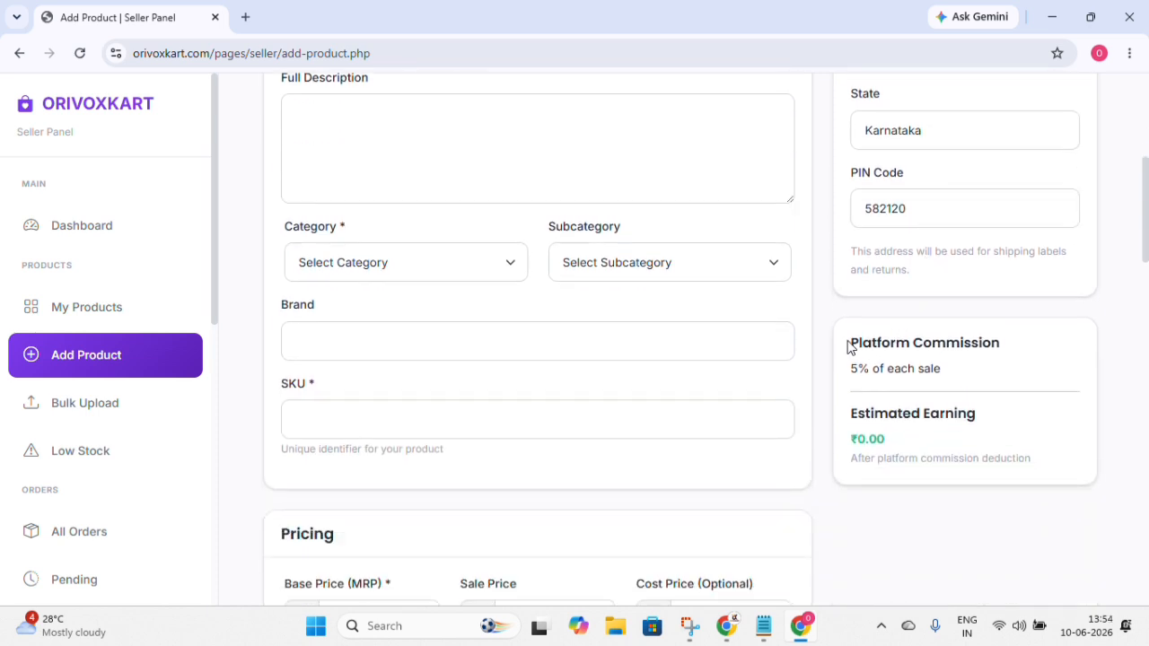
drag(847, 343, 1080, 360)
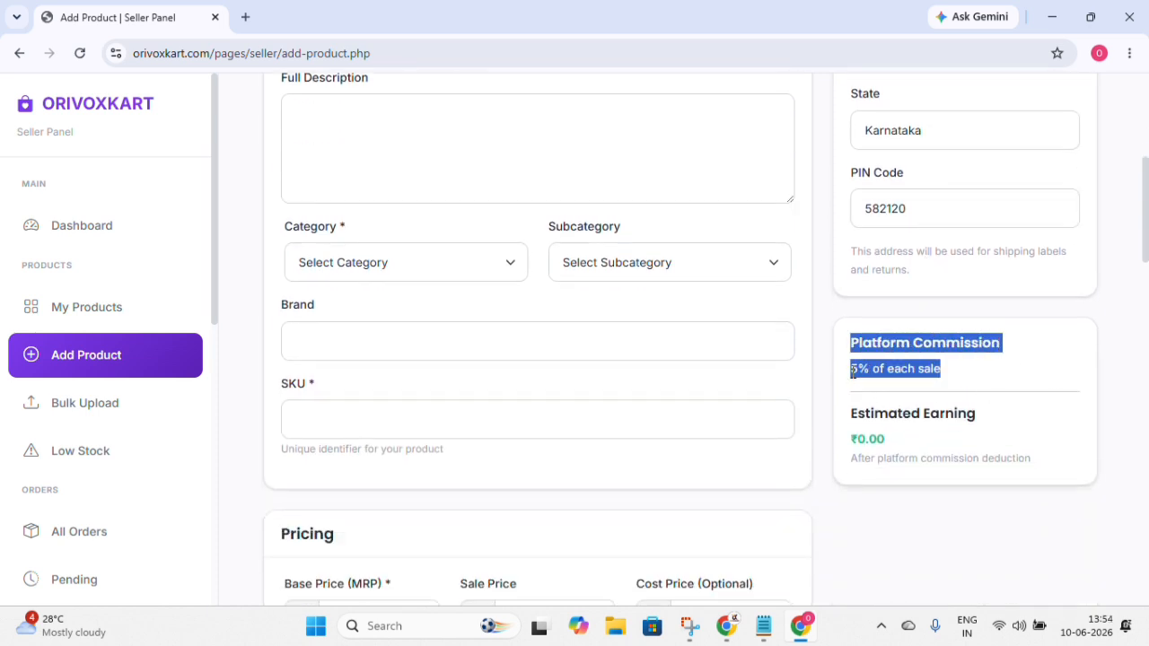
click(958, 376)
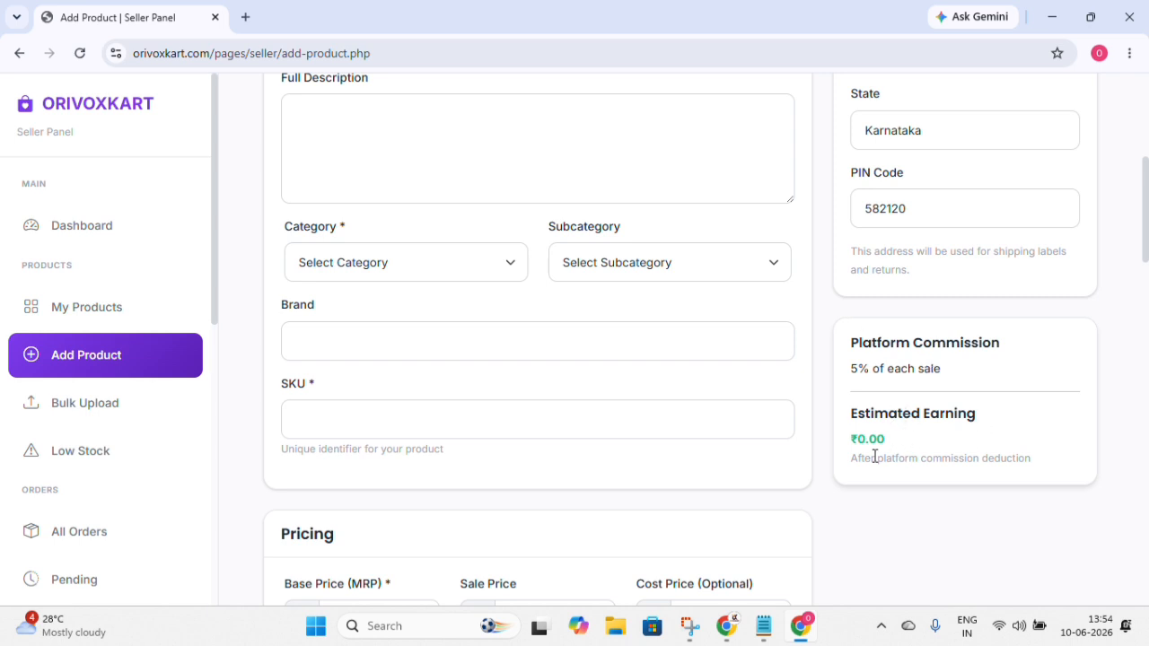
drag(853, 439, 1034, 467)
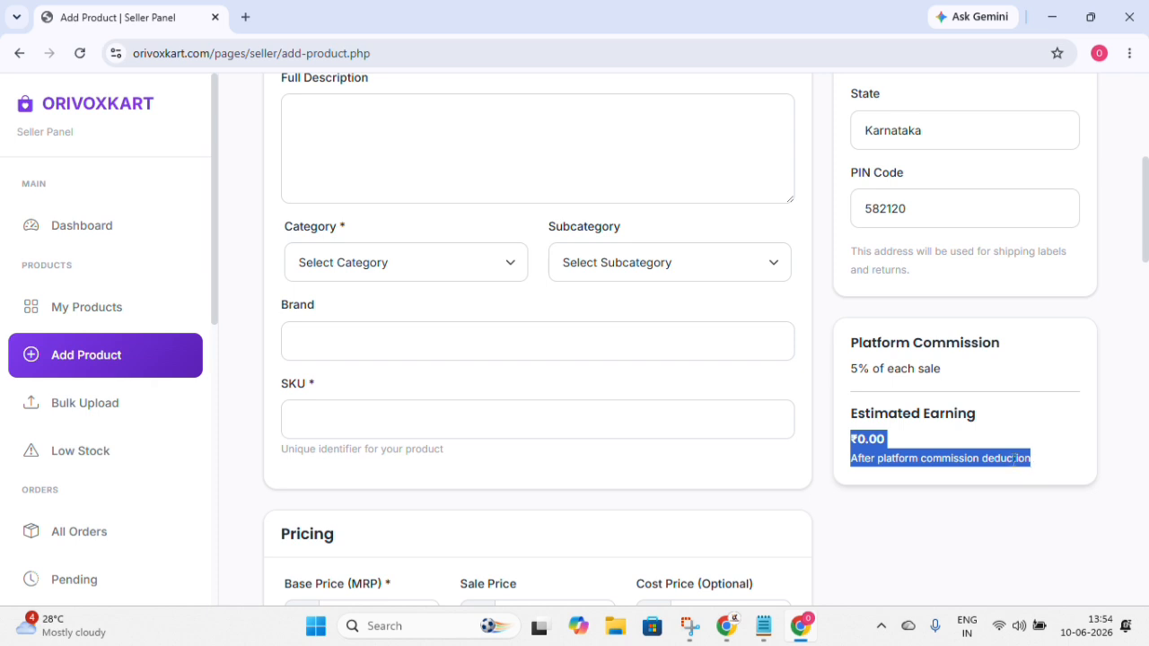
Switch to the Notepad notes and review the prepared product title, short description, long description, key features and keywords.
scroll(753, 409, up, 5)
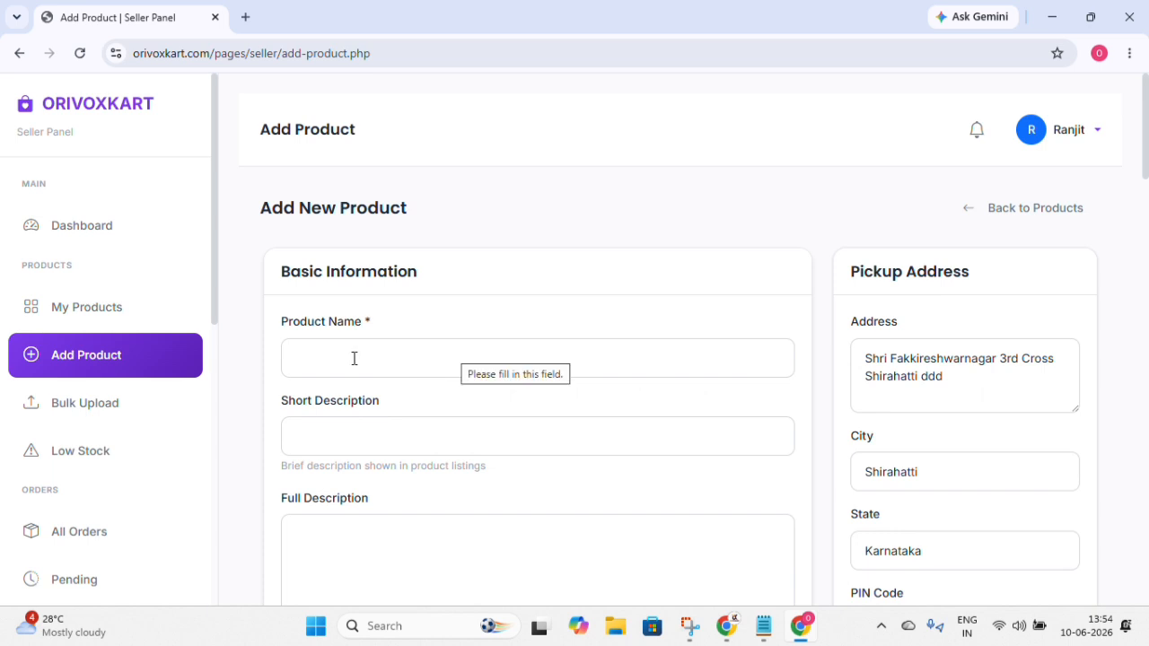
click(759, 628)
click(622, 206)
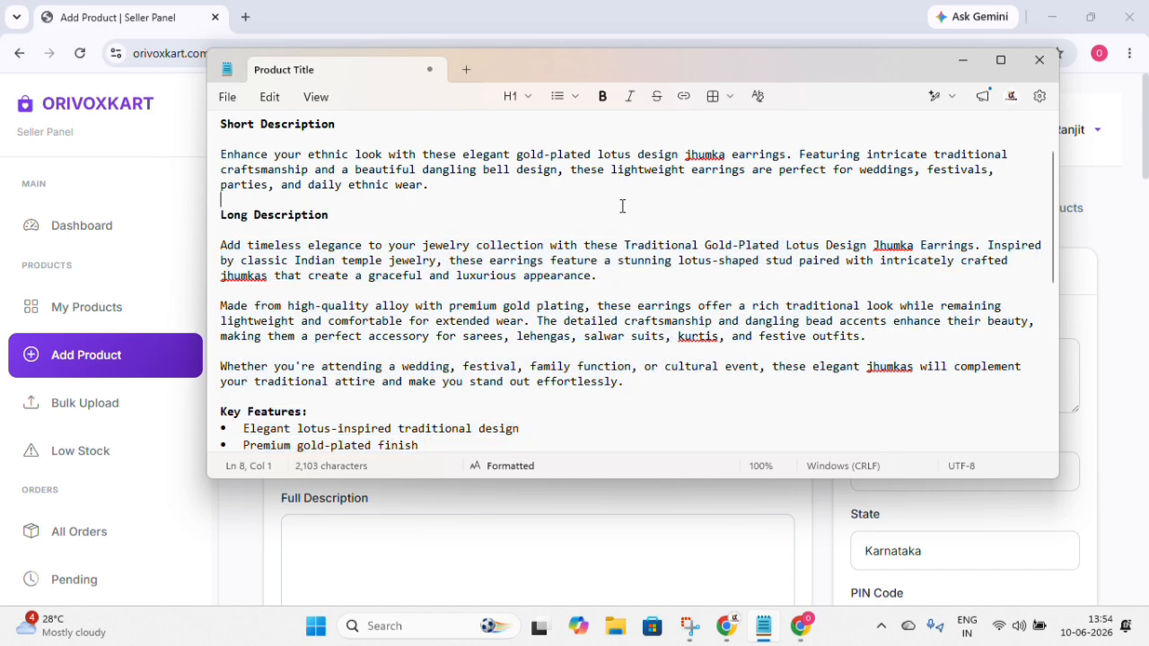
scroll(417, 330, up, 2)
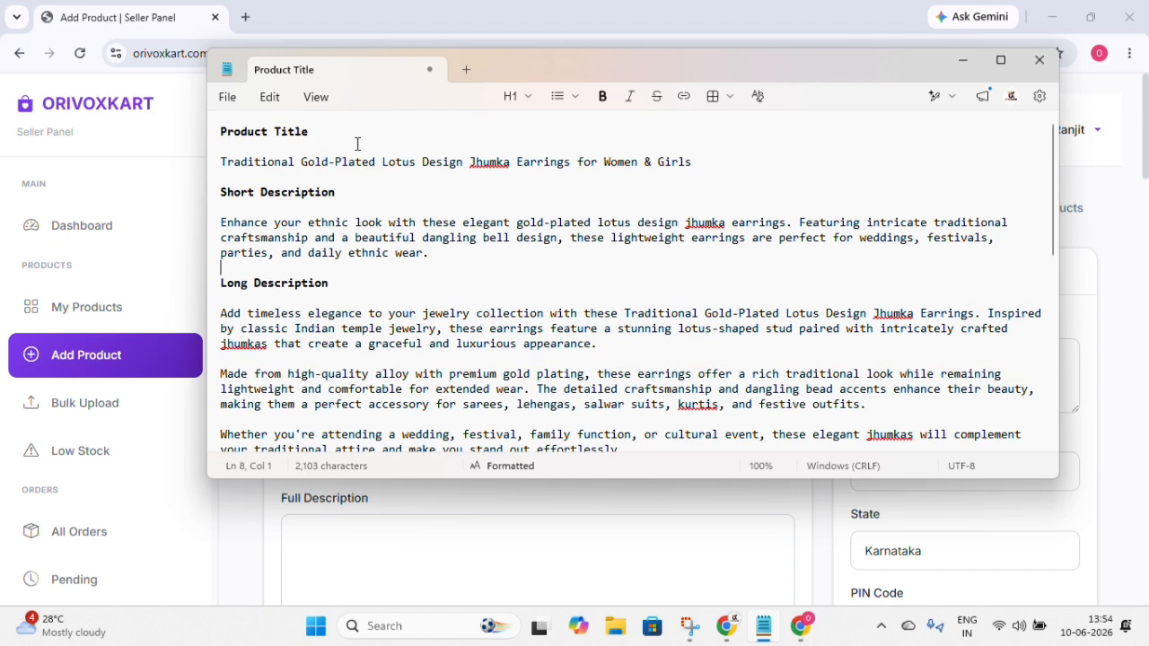
scroll(333, 280, down, 2)
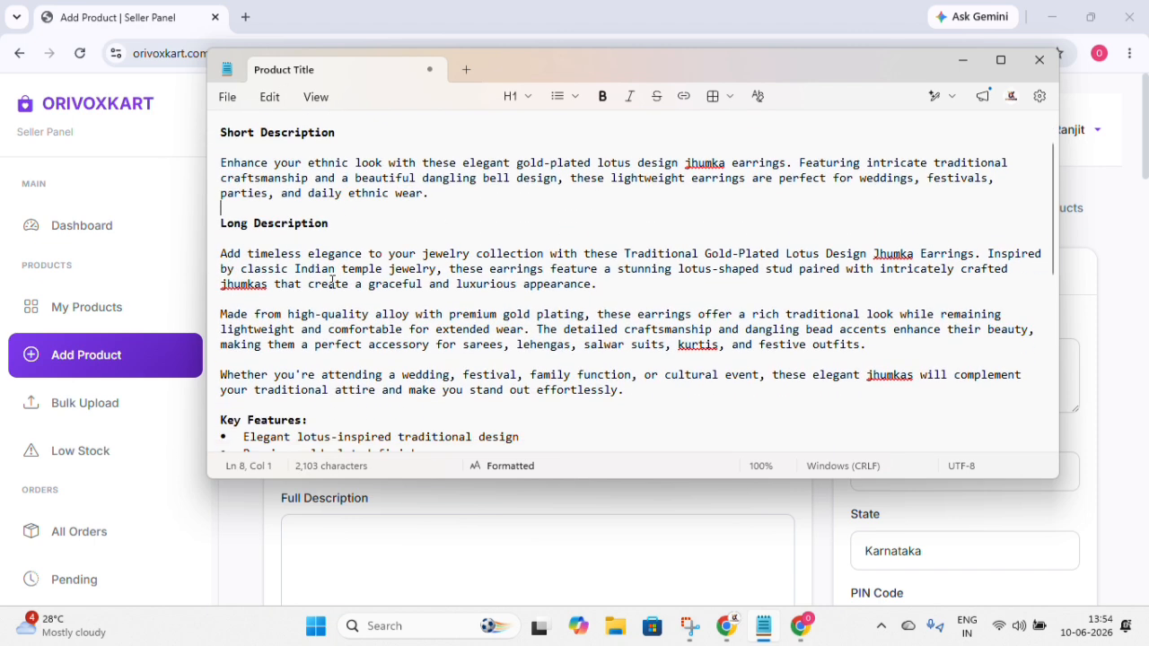
scroll(332, 280, down, 8)
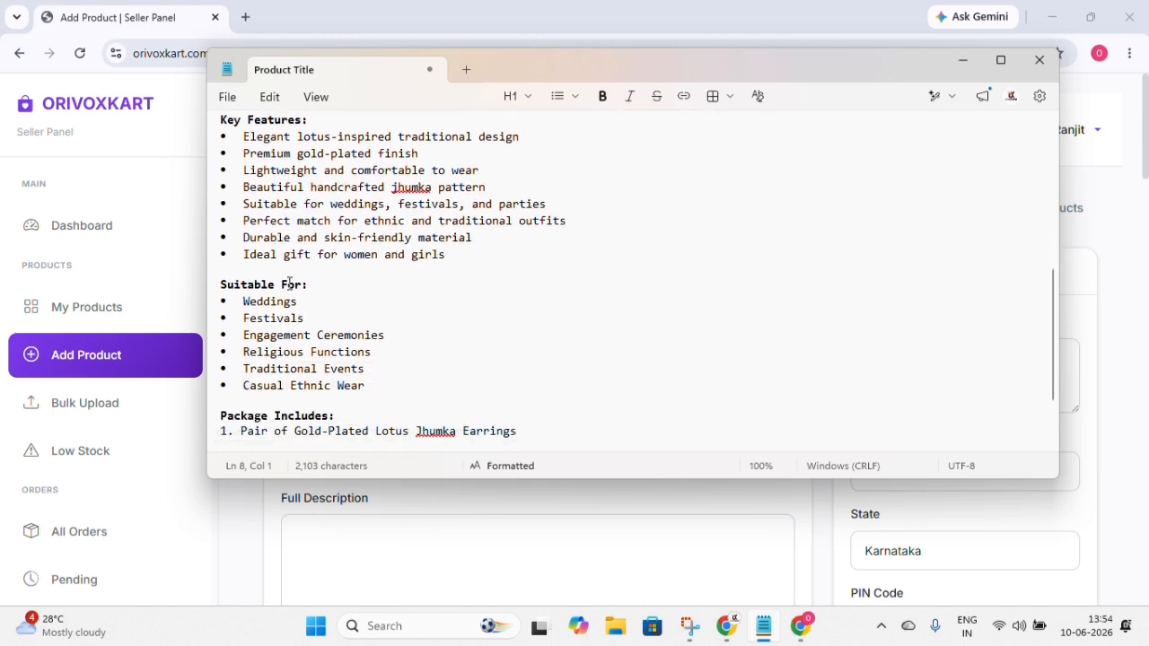
scroll(384, 281, down, 2)
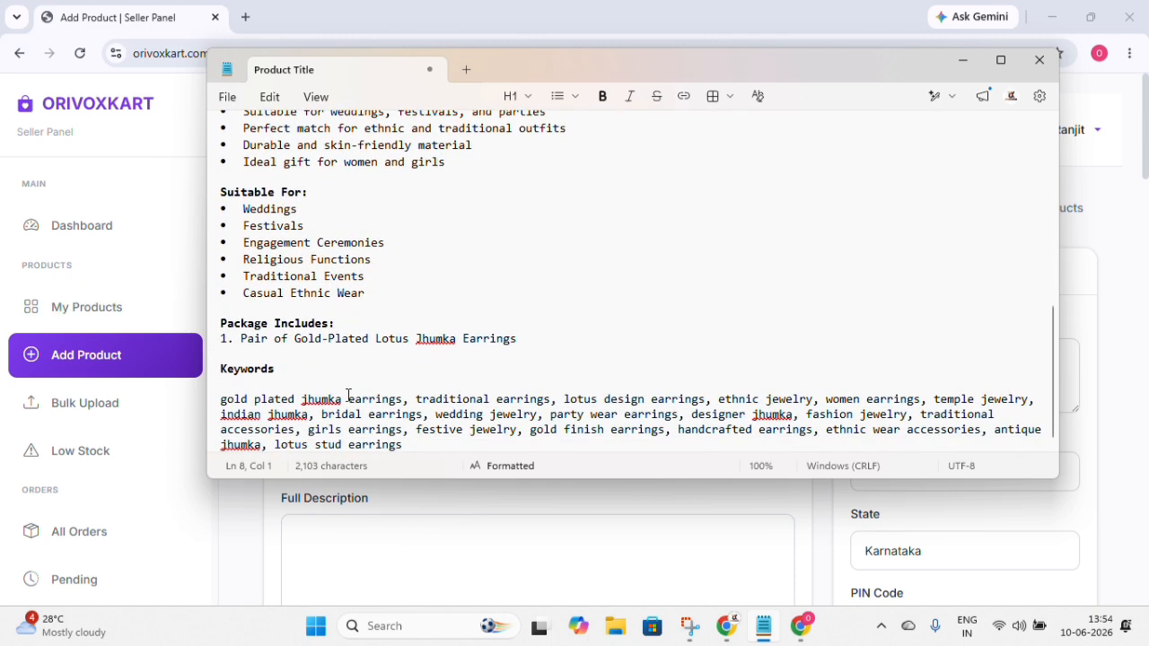
scroll(439, 357, up, 8)
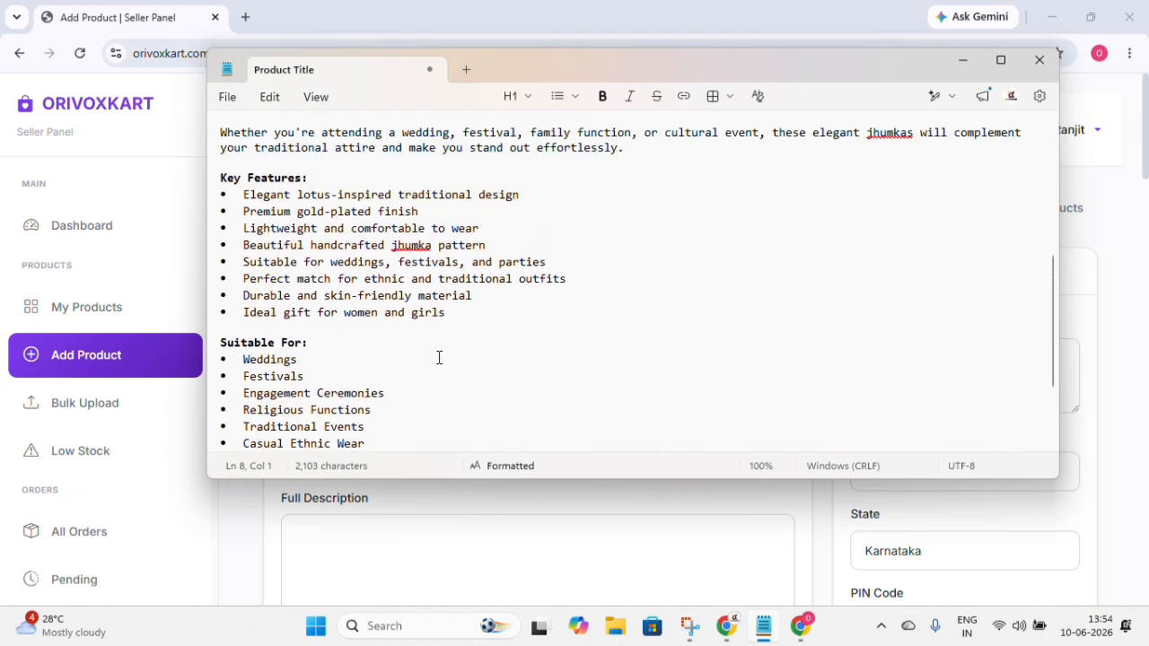
scroll(471, 353, up, 2)
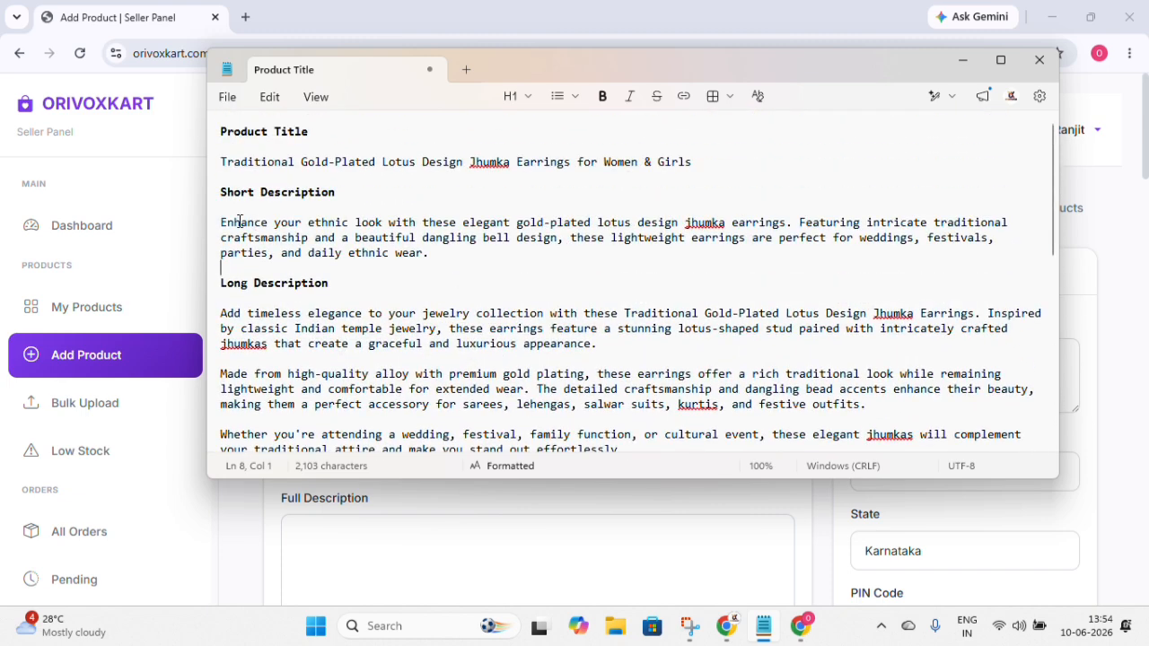
Copy the title "Traditional Gold-Plated Lotus Design Jhumka Earrings for Women & Girls" from Notepad into the form's Product Name field.
drag(223, 159, 705, 154)
triple_click(703, 157)
key(ctrl+c)
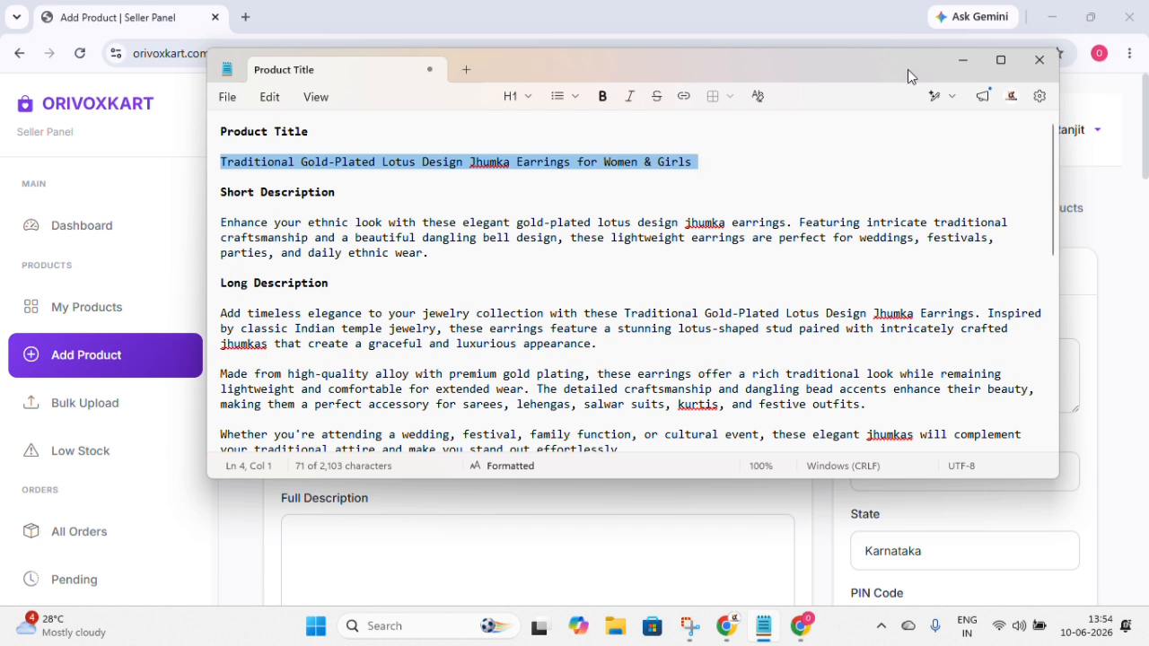
click(423, 545)
click(350, 362)
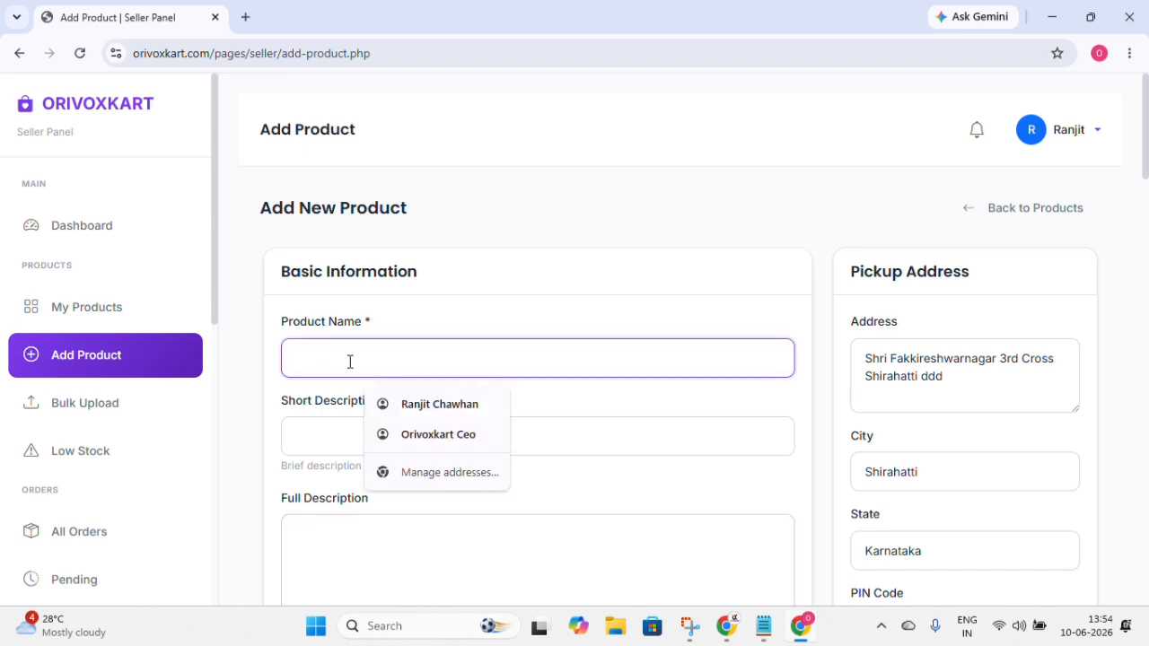
key(ctrl+v)
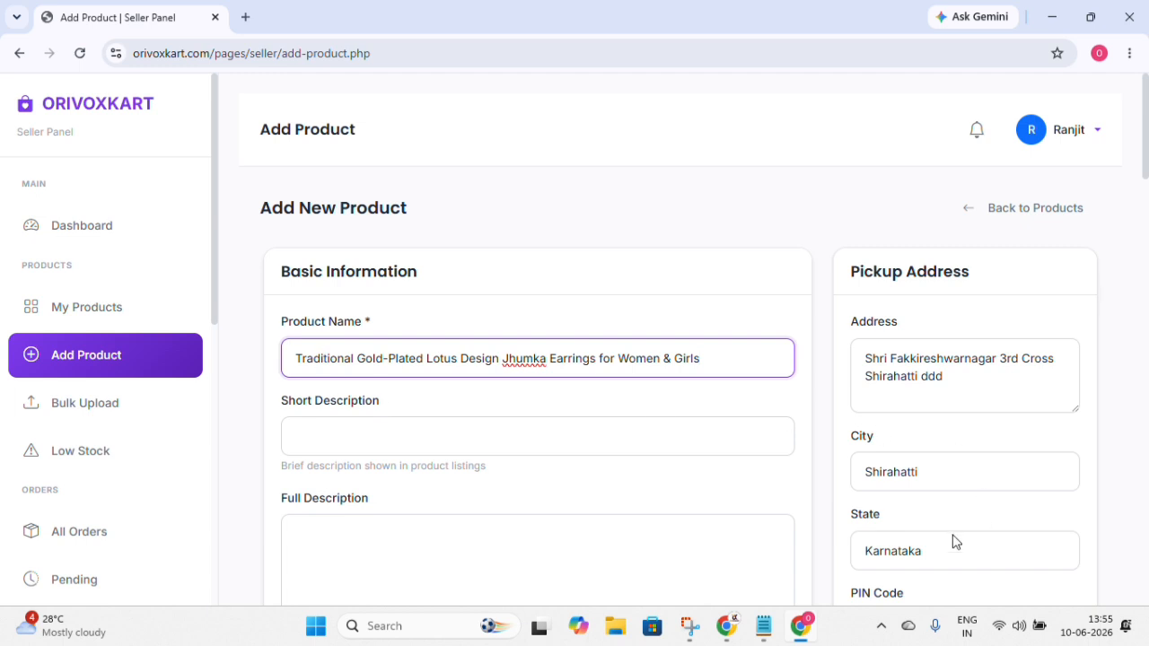
Copy the Short Description paragraph beginning "Enhance your ethnic look" from Notepad into the form's Short Description field.
click(763, 627)
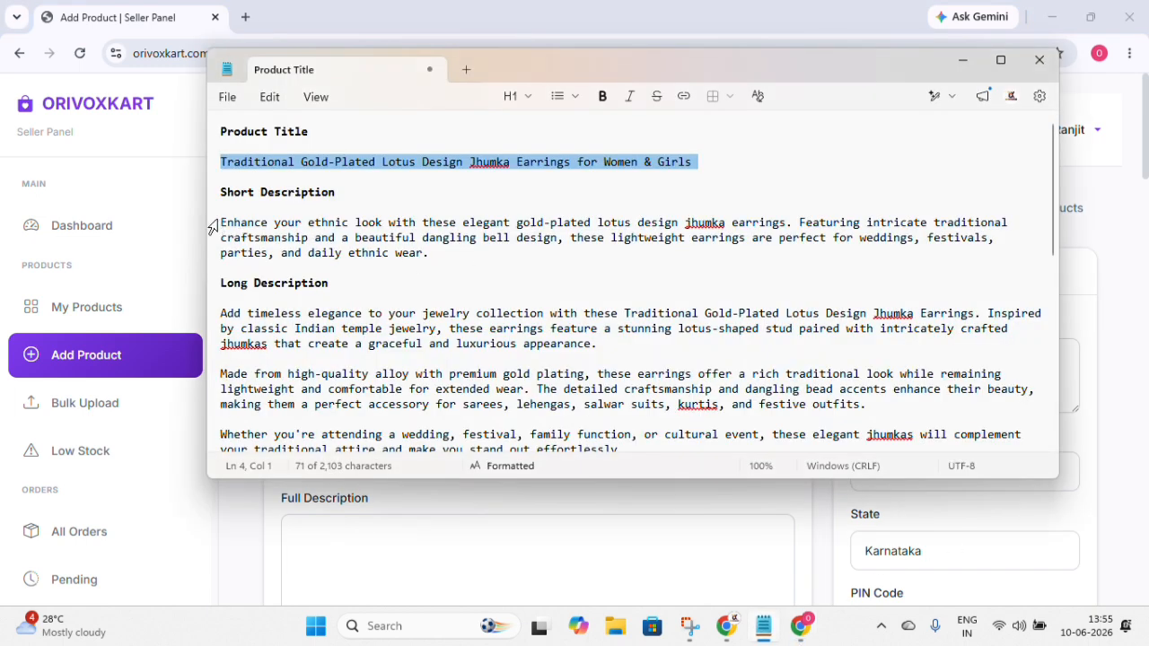
drag(223, 229, 437, 256)
key(ctrl+c)
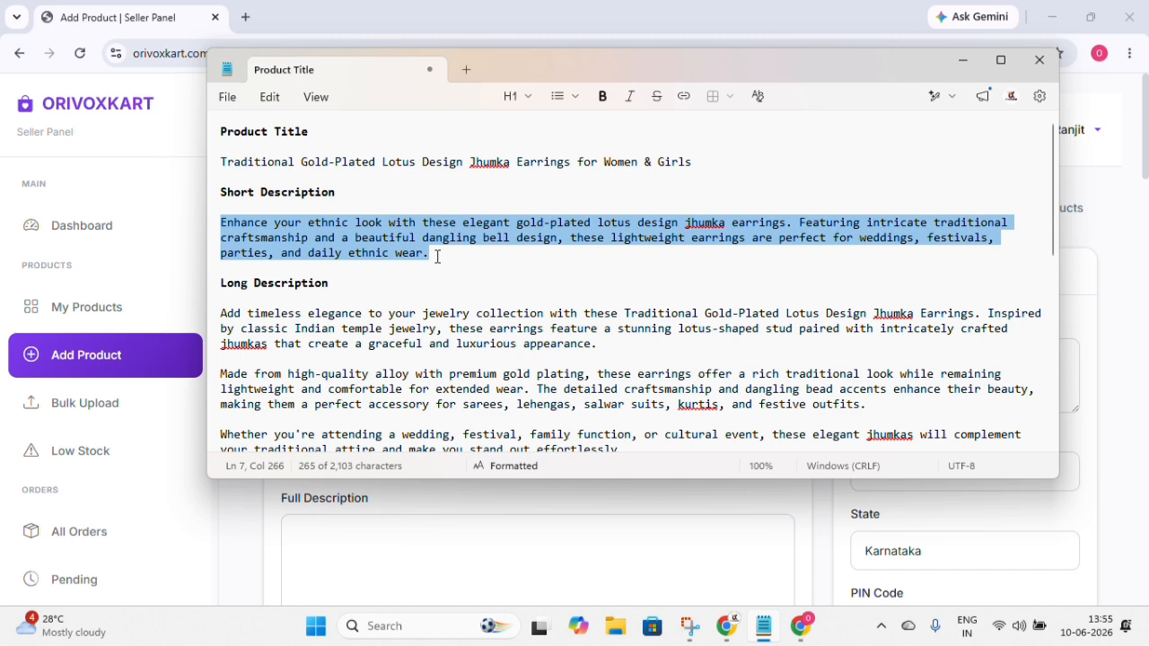
click(499, 263)
click(969, 61)
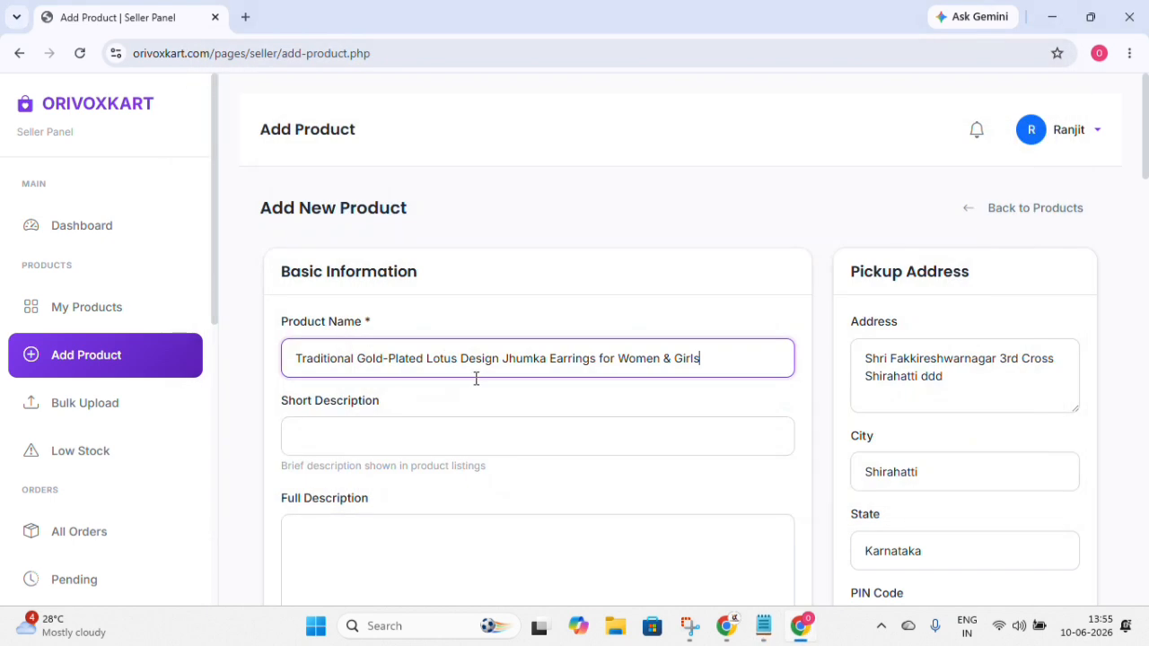
click(350, 429)
key(ctrl+v)
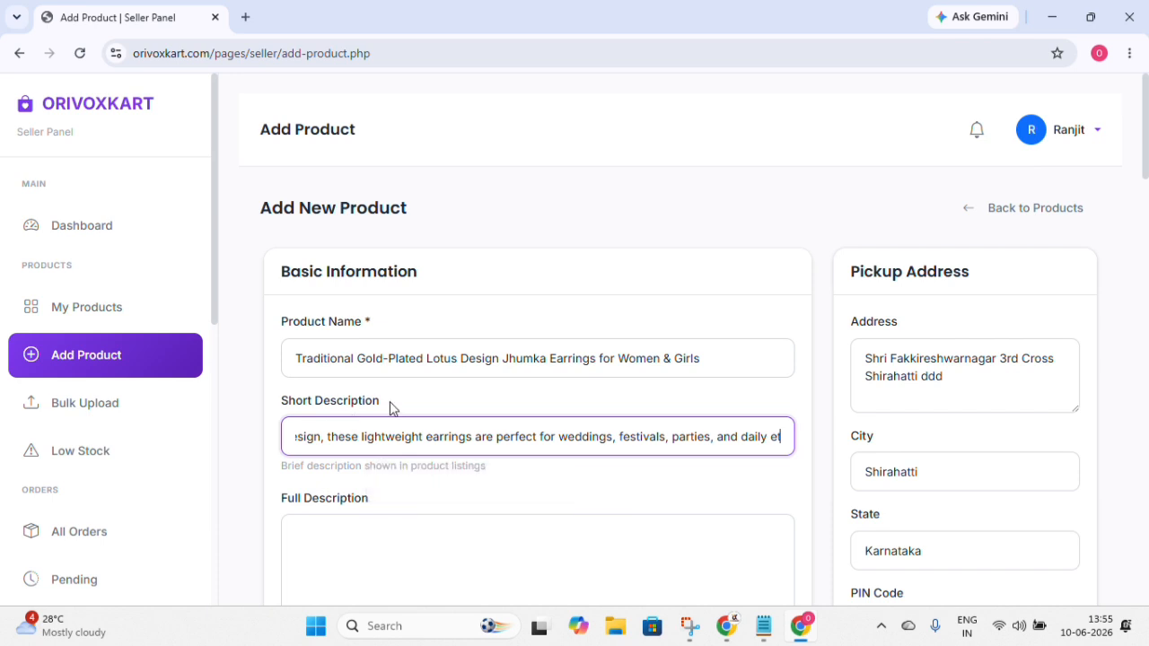
Copy the Long Description text, from "Add timeless elegance" through the Package Includes line, from Notepad into the form's Full Description field.
scroll(561, 308, down, 2)
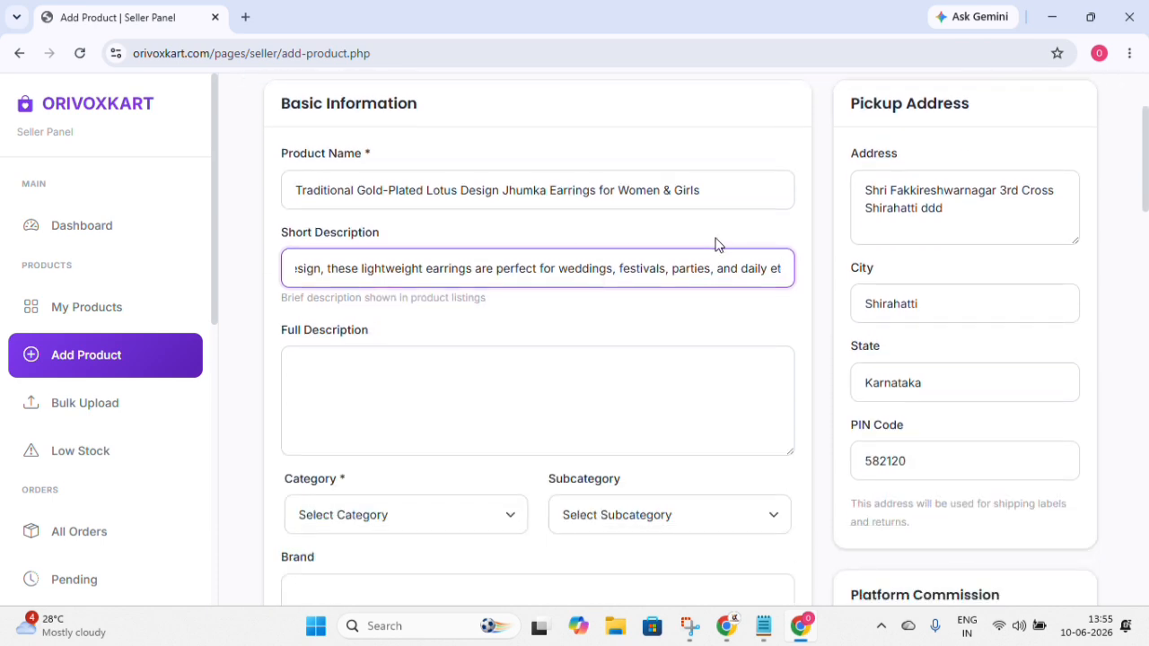
scroll(562, 226, down, 1)
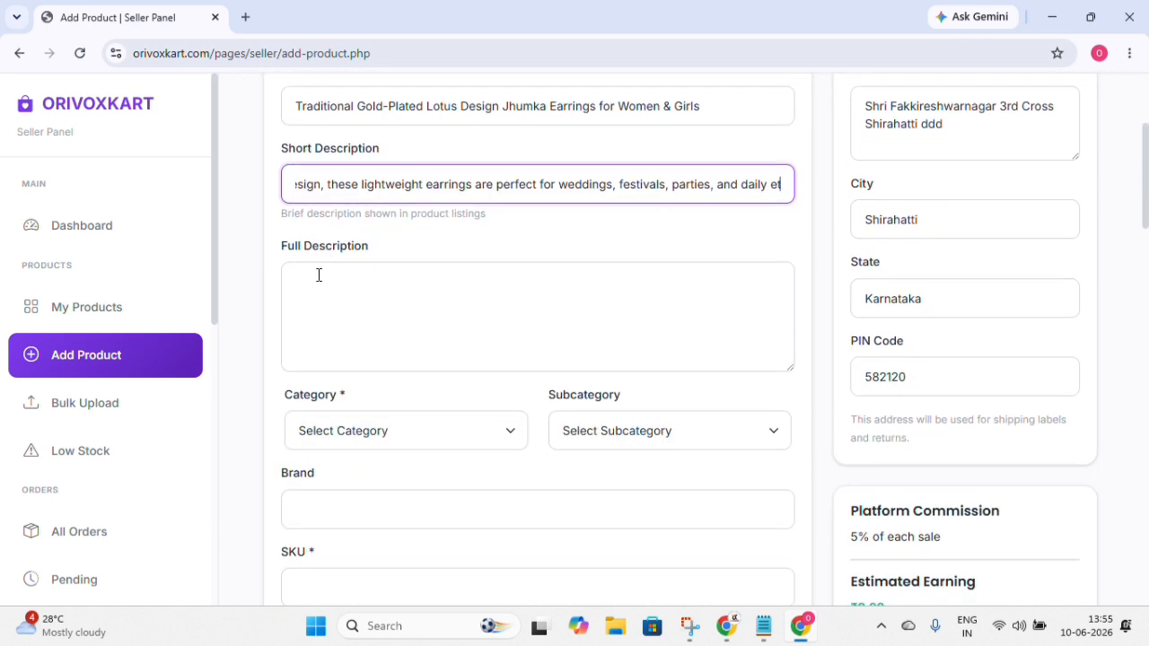
mouse_move(763, 625)
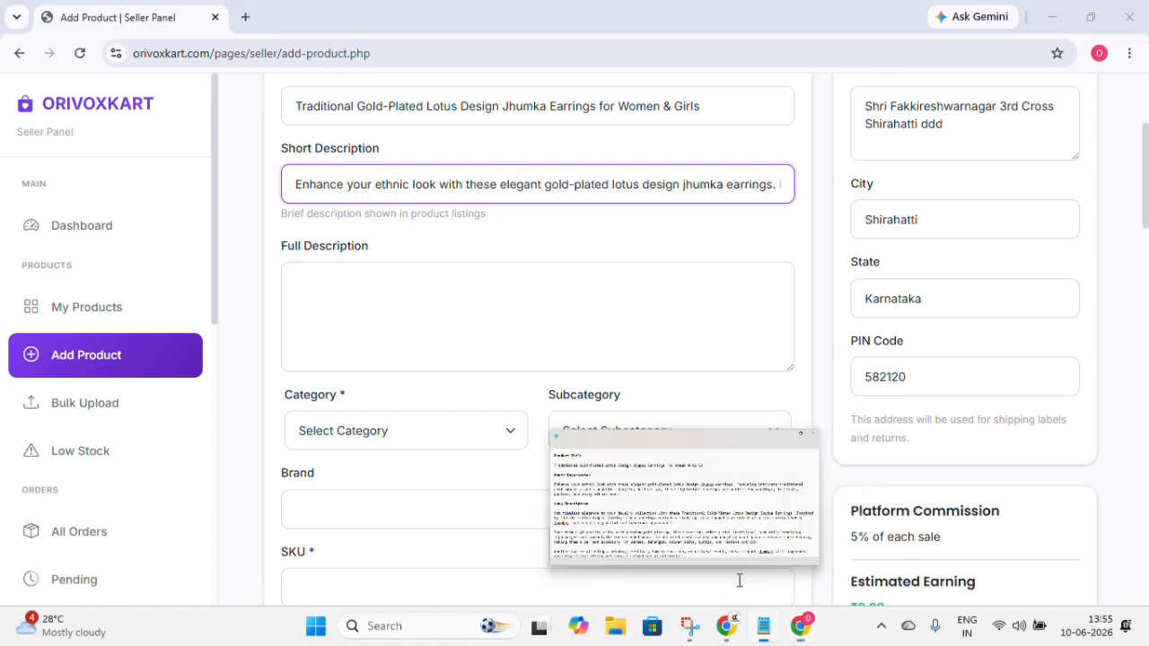
click(738, 581)
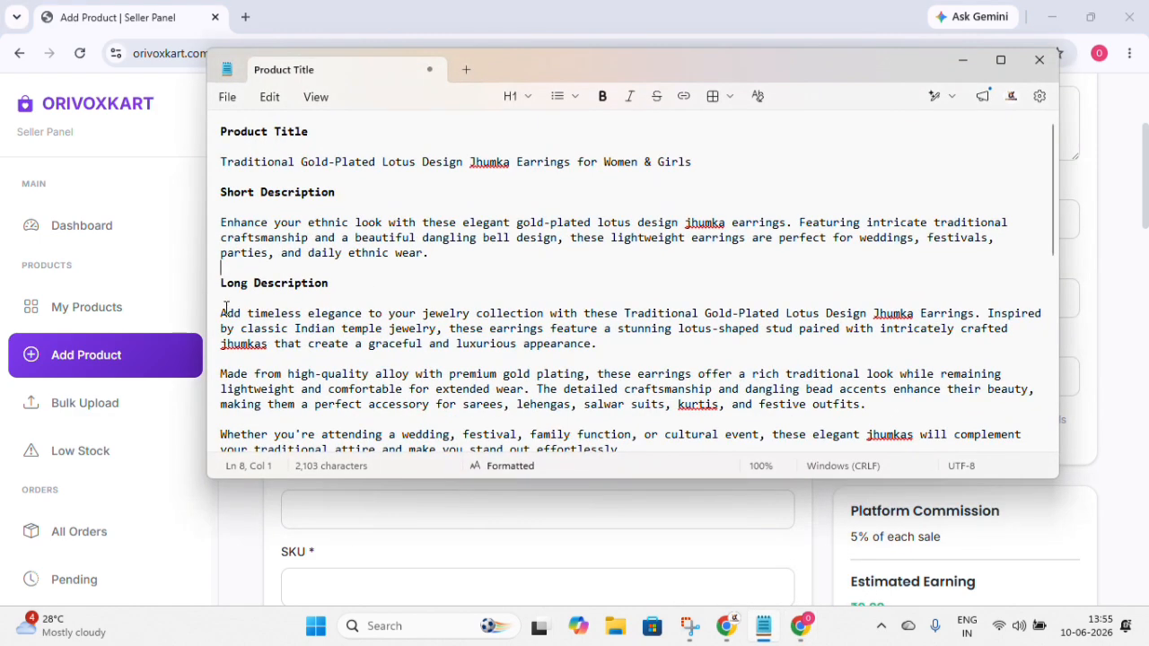
drag(221, 313, 519, 333)
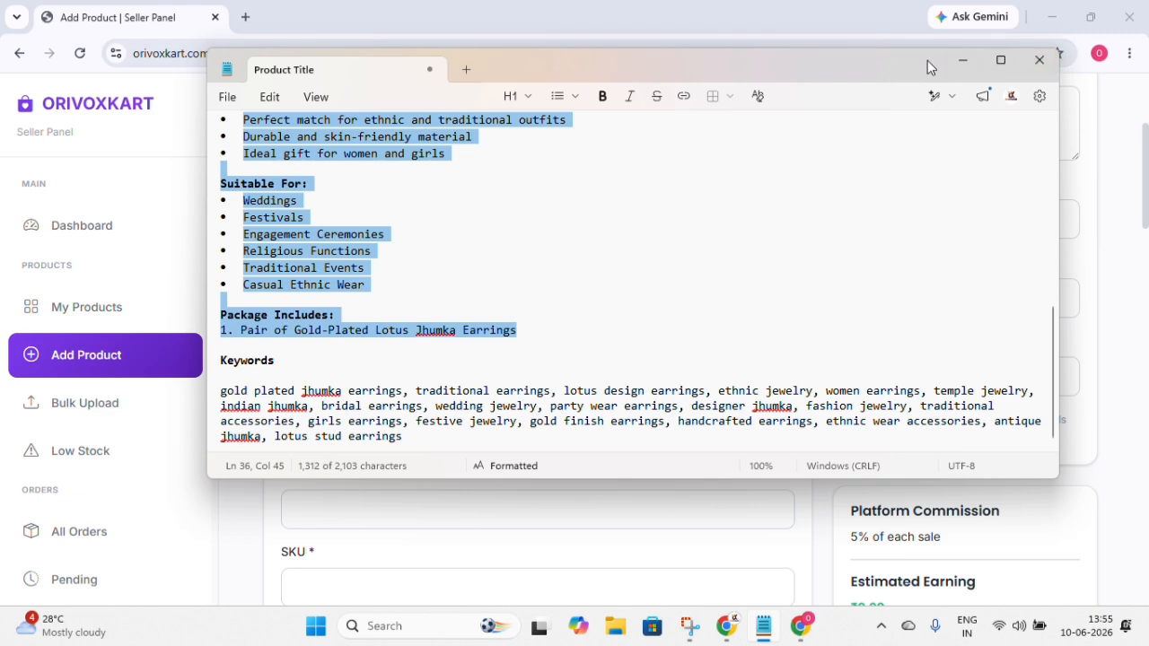
click(960, 64)
click(356, 280)
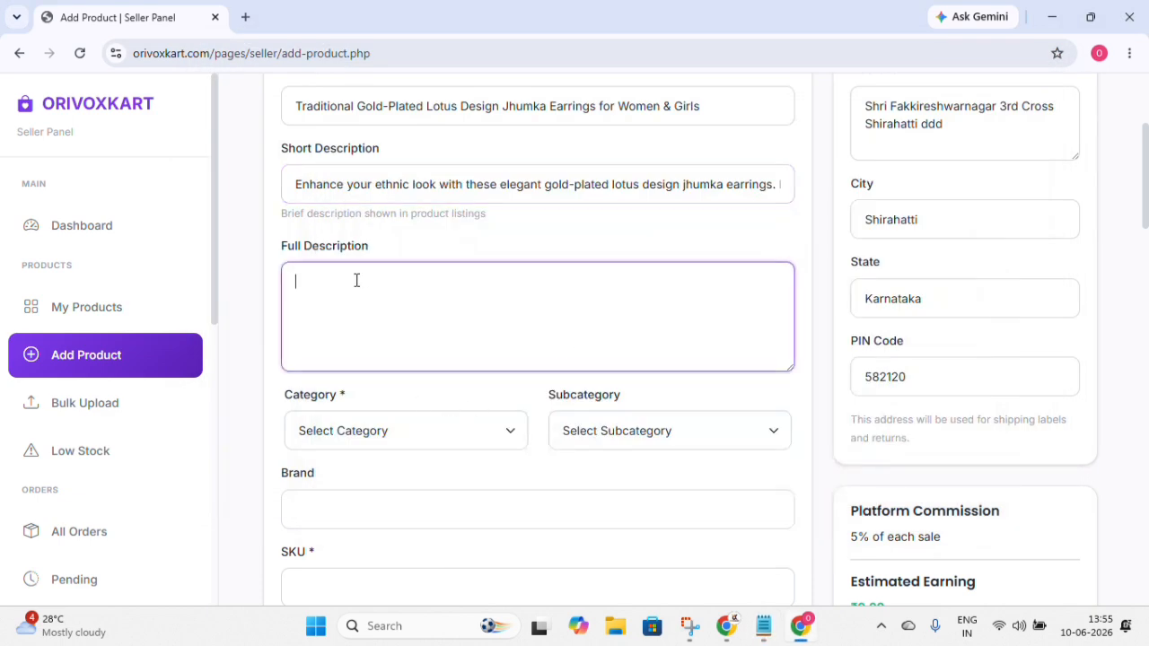
key(ctrl+v)
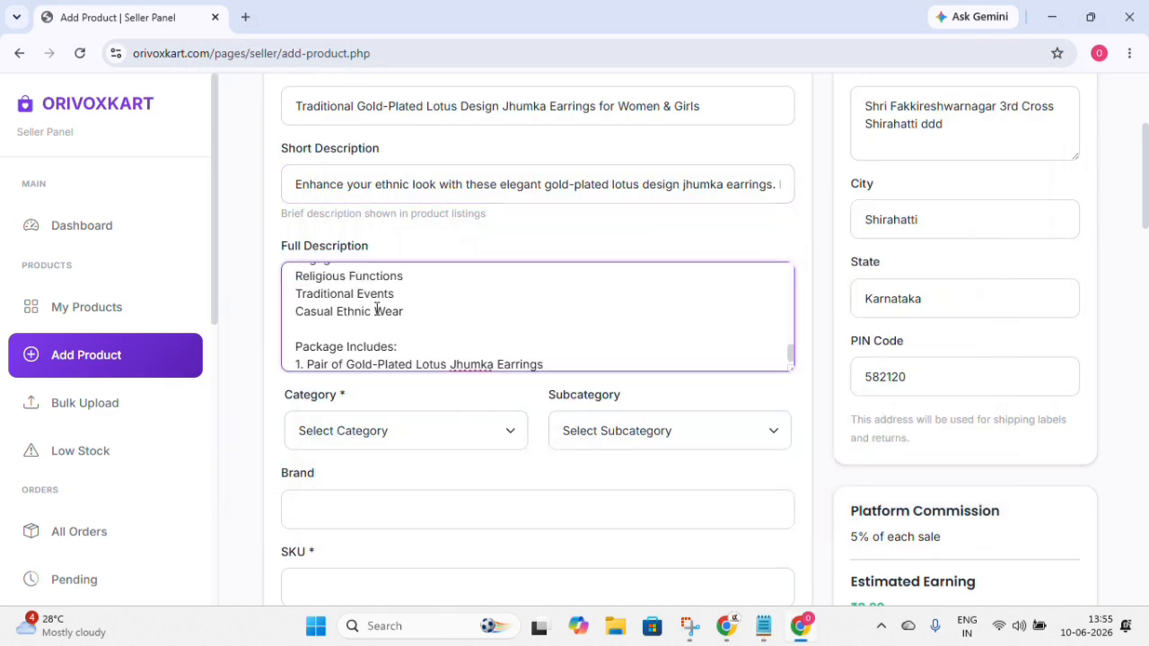
Check the pasted Full Description from start to end, along with the Product Name and Short Description.
scroll(377, 308, up, 5)
scroll(406, 316, up, 5)
scroll(355, 211, down, 5)
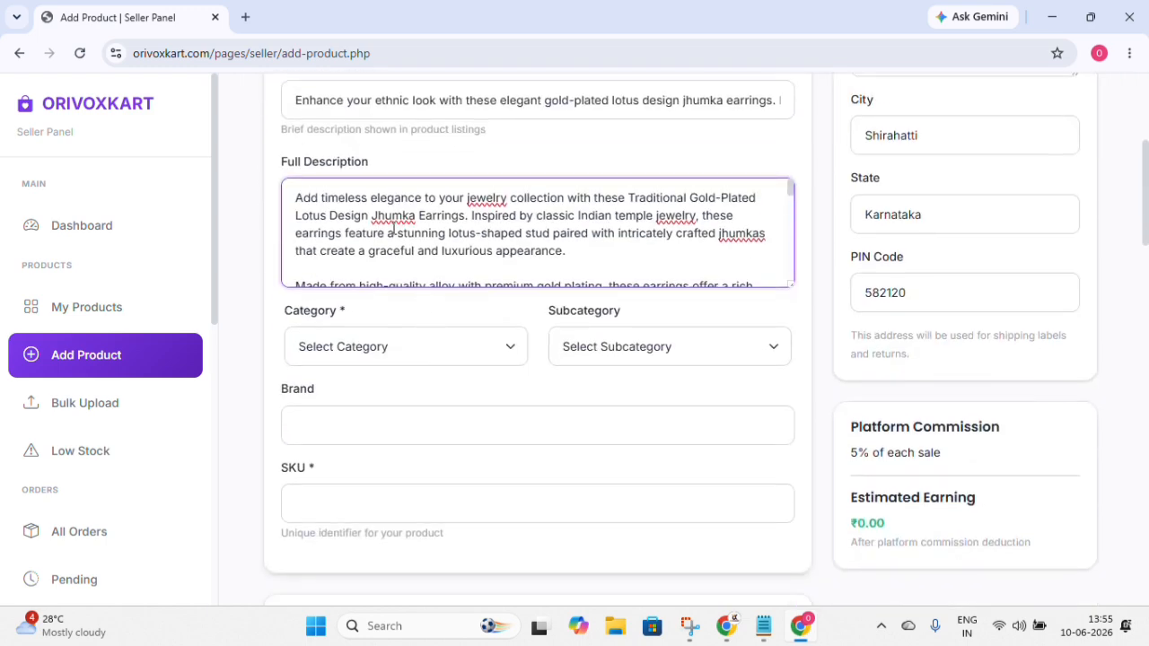
scroll(377, 233, down, 5)
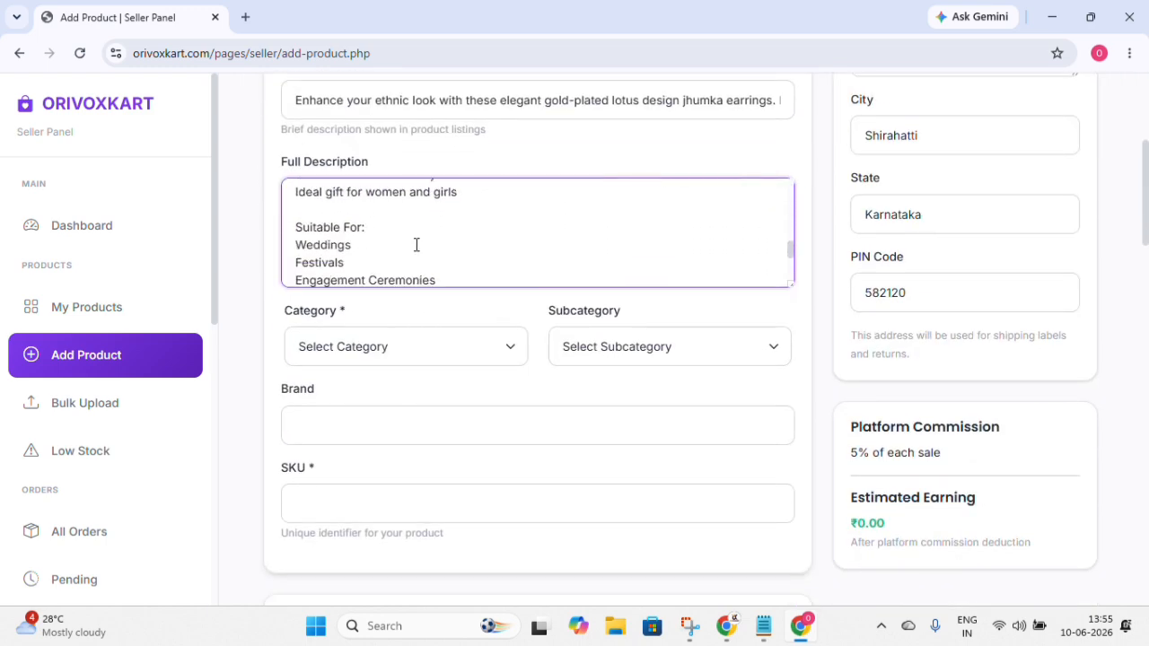
scroll(413, 269, down, 1)
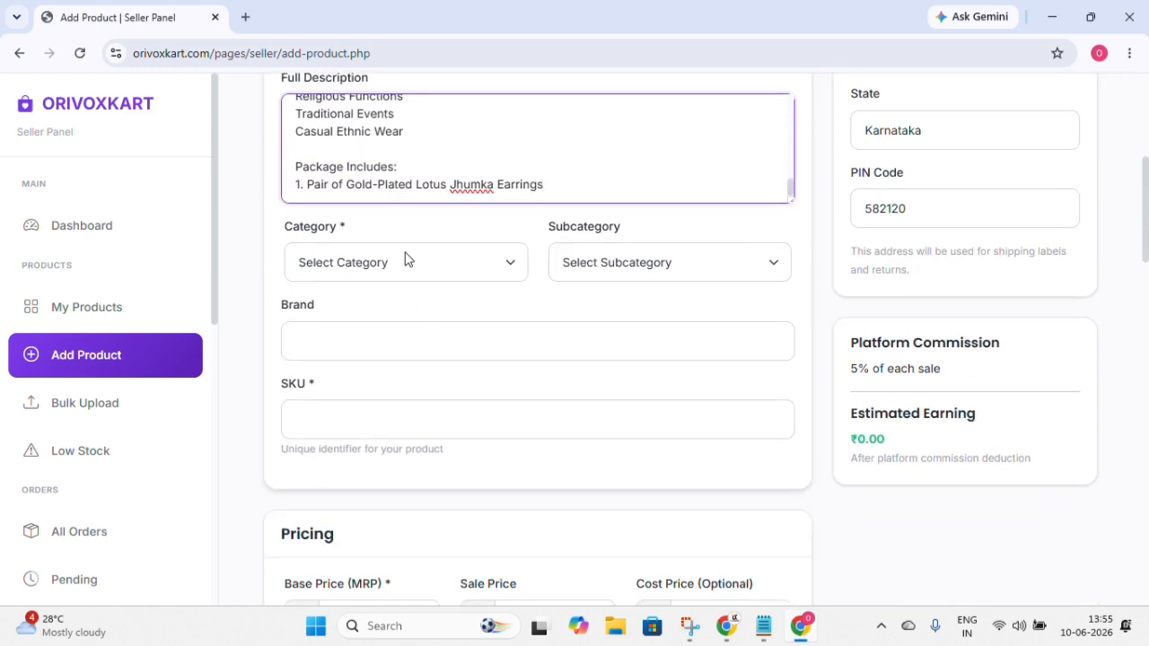
scroll(498, 149, up, 10)
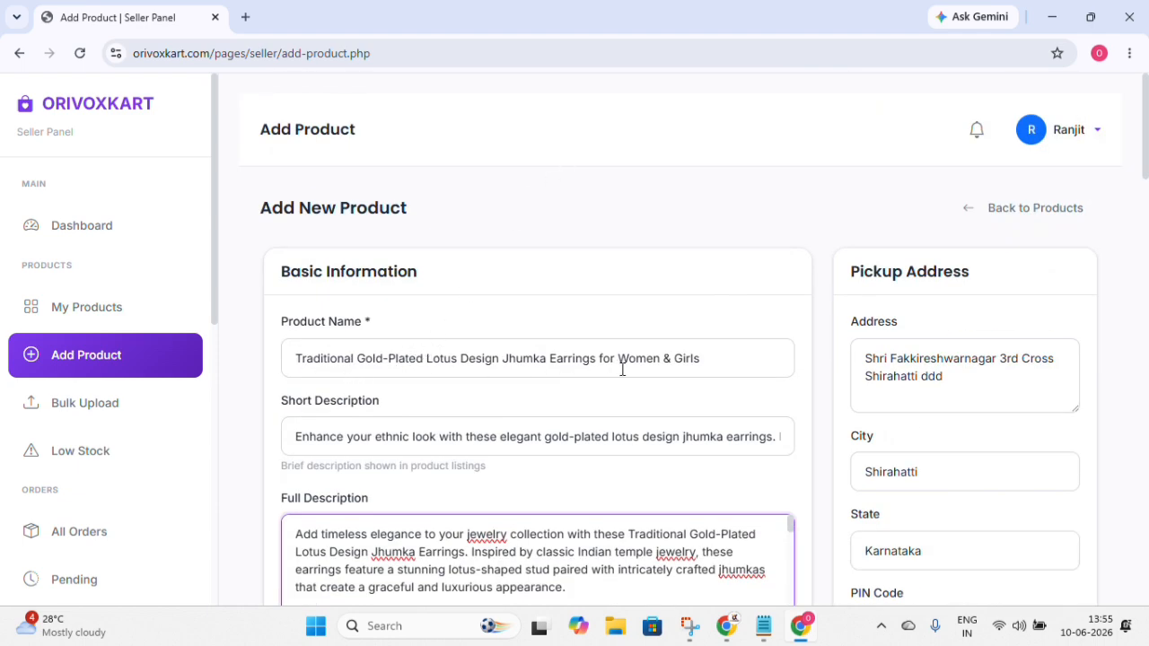
scroll(713, 363, down, 5)
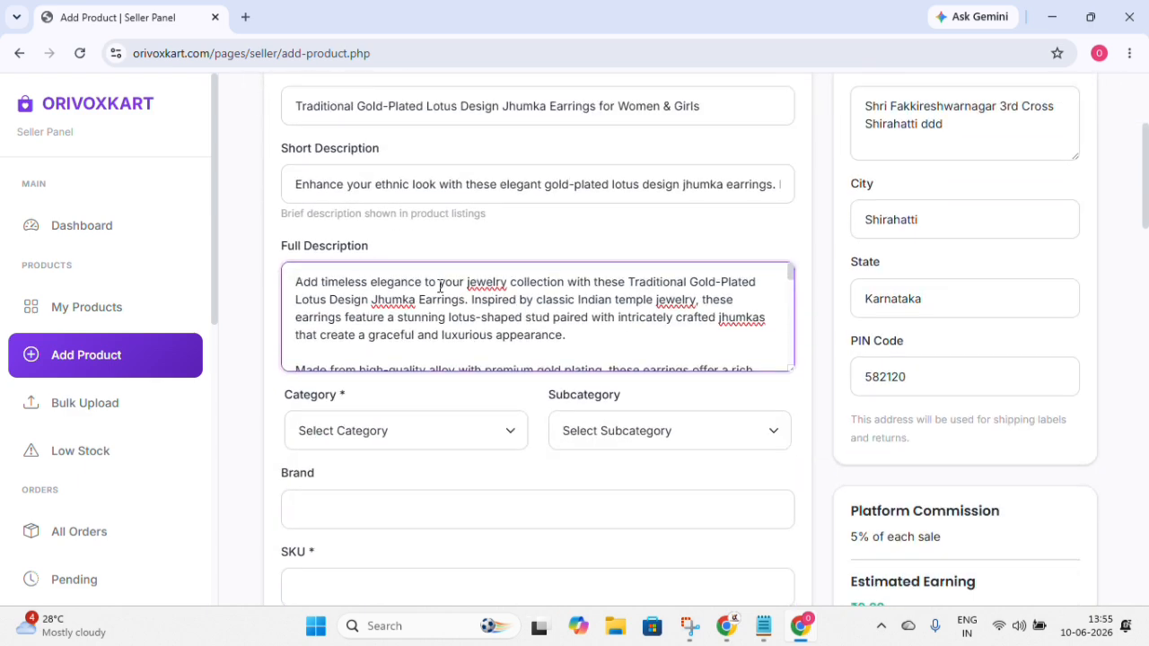
Set the product's category to Jewellery and Accessories and its subcategory to Jewellers Set.
scroll(439, 433, down, 3)
click(425, 261)
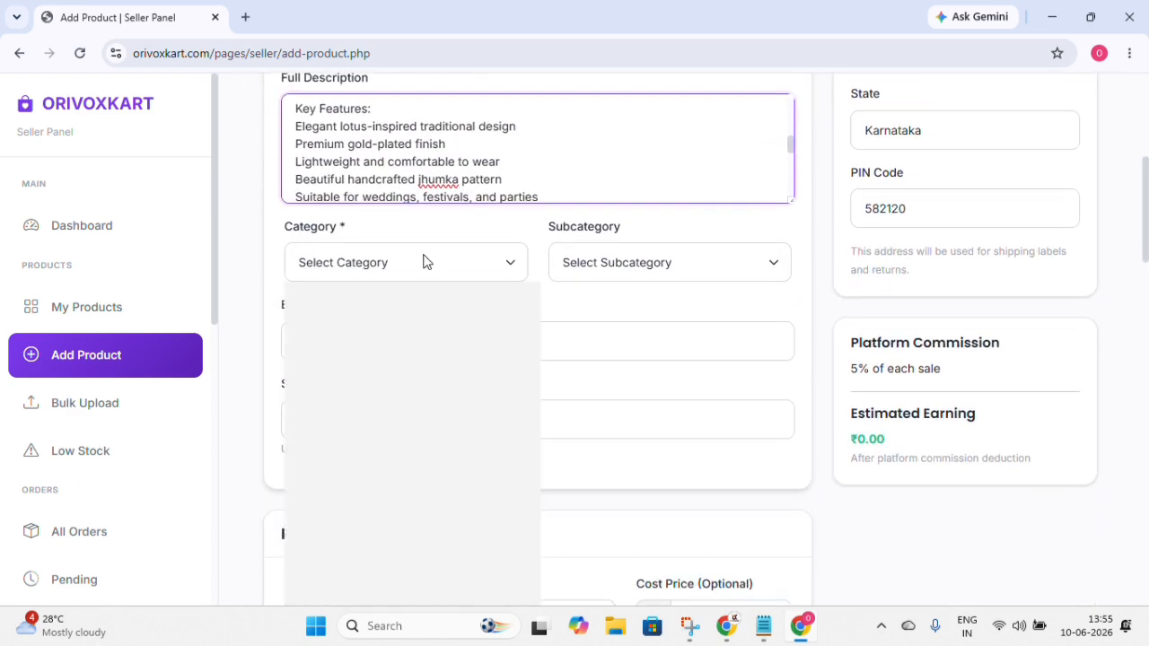
scroll(429, 317, down, 2)
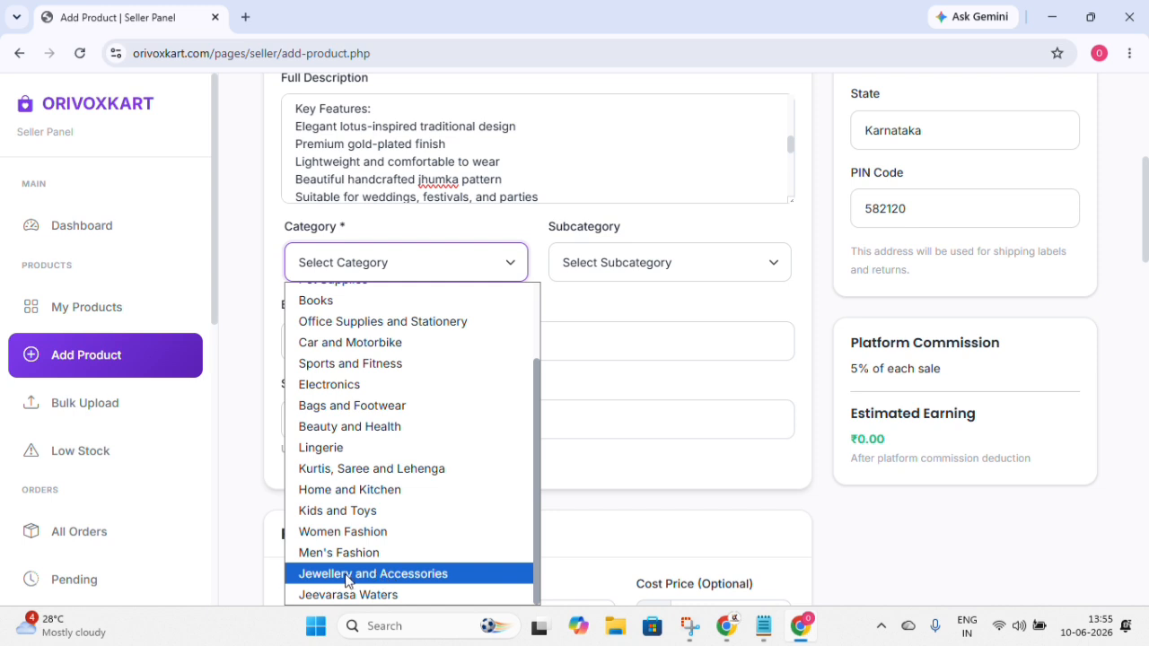
click(405, 575)
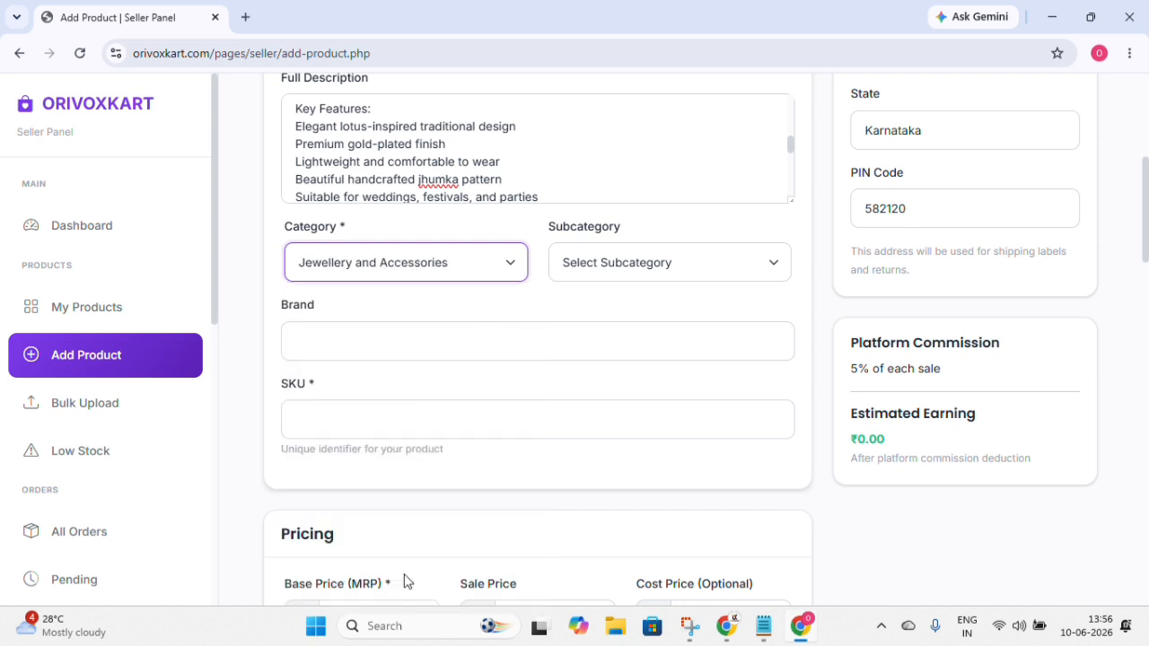
click(619, 268)
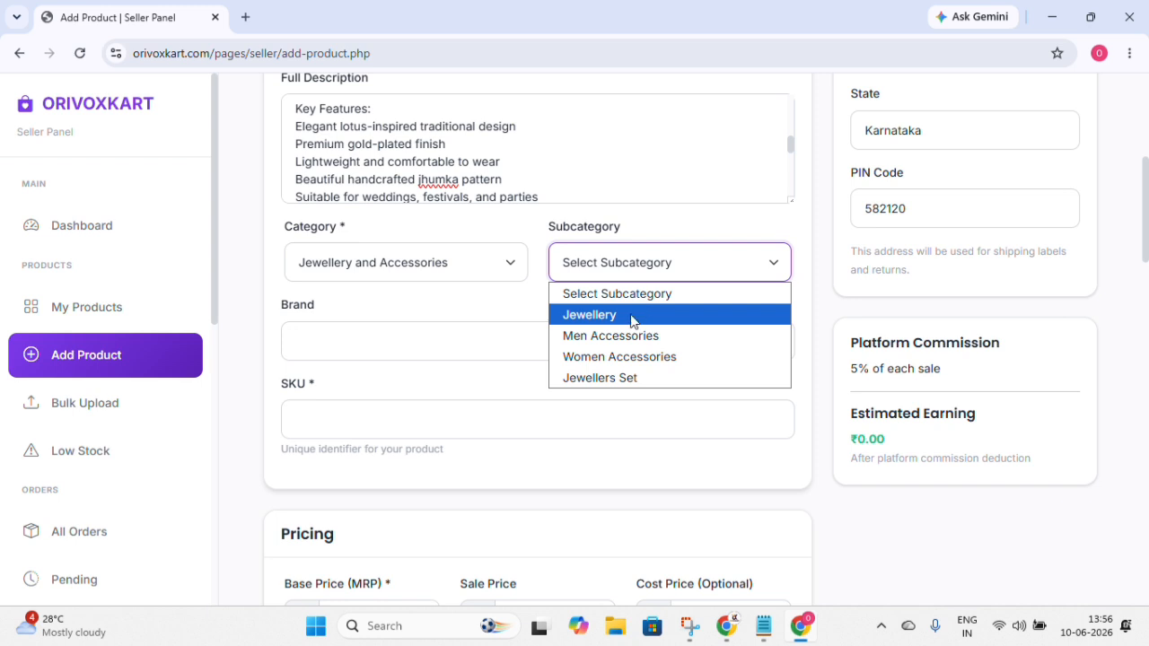
click(629, 378)
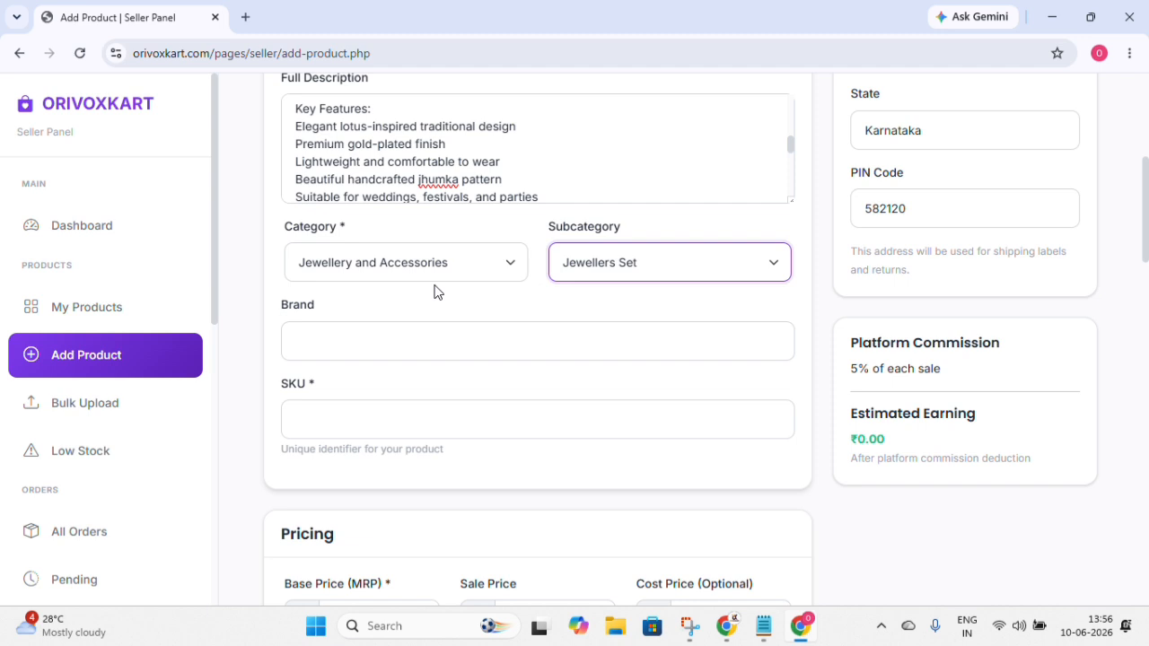
Set the product's brand to ORIVOXKART.
scroll(452, 297, down, 2)
click(339, 161)
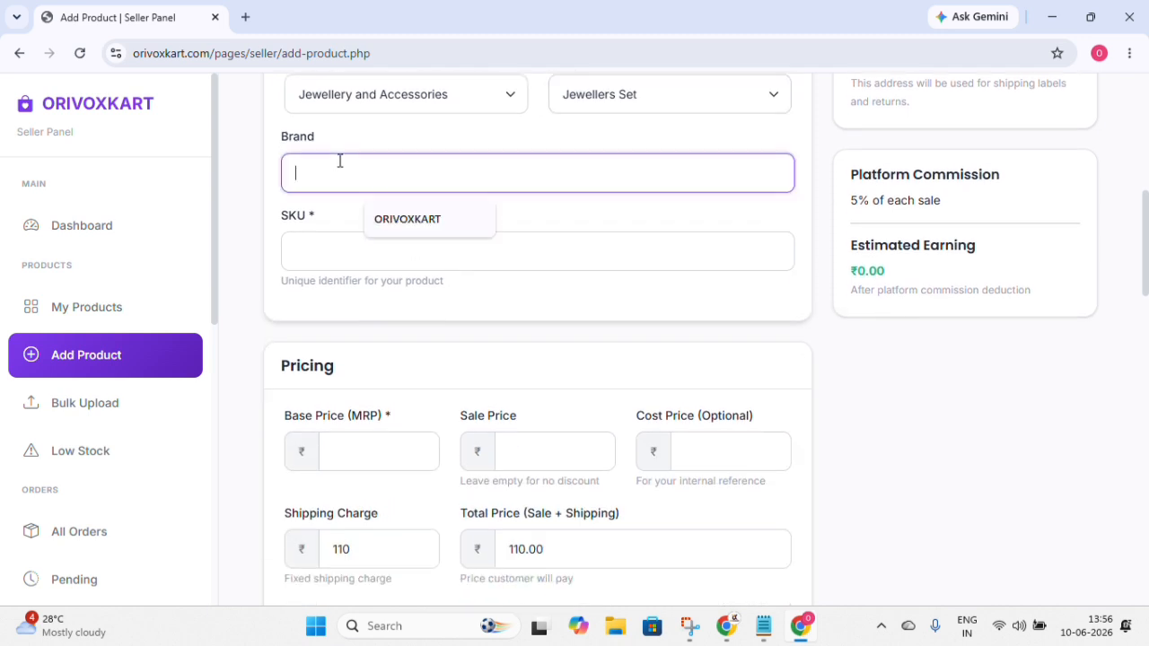
click(407, 220)
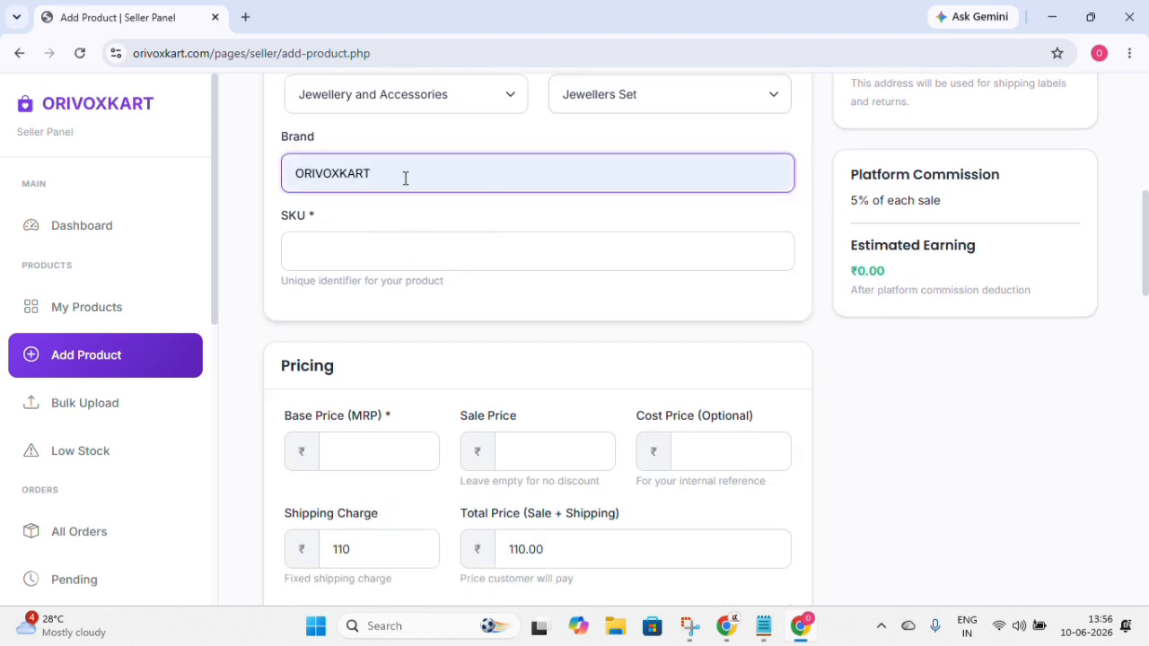
Set the product's SKU to OVX0025.
click(322, 250)
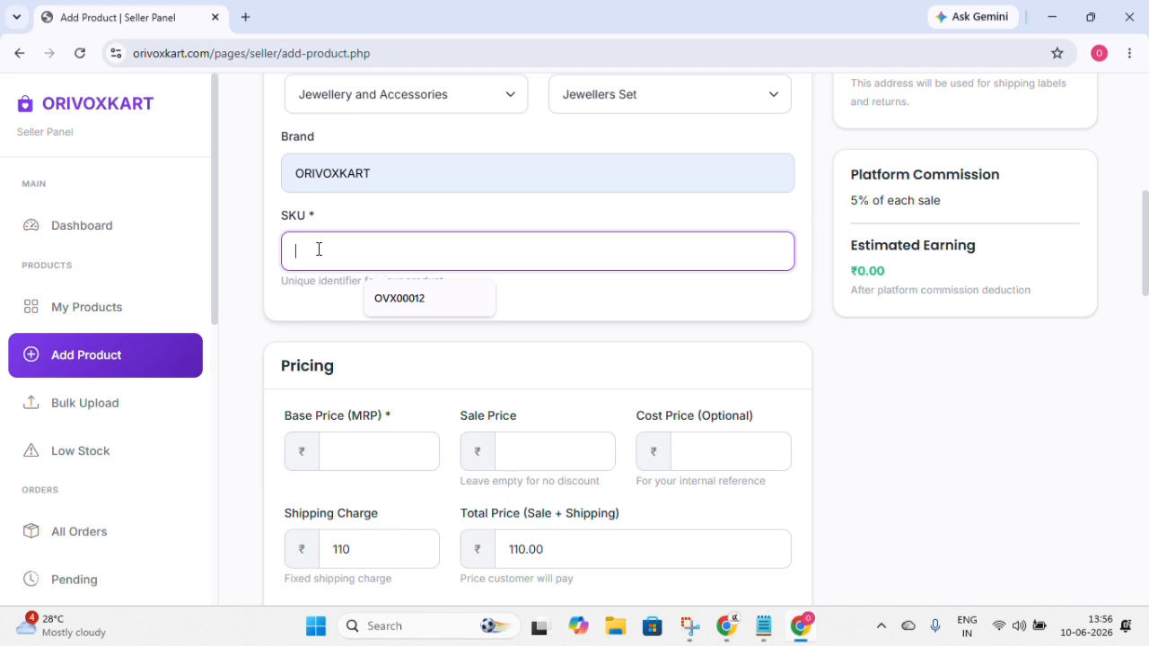
text(OVX)
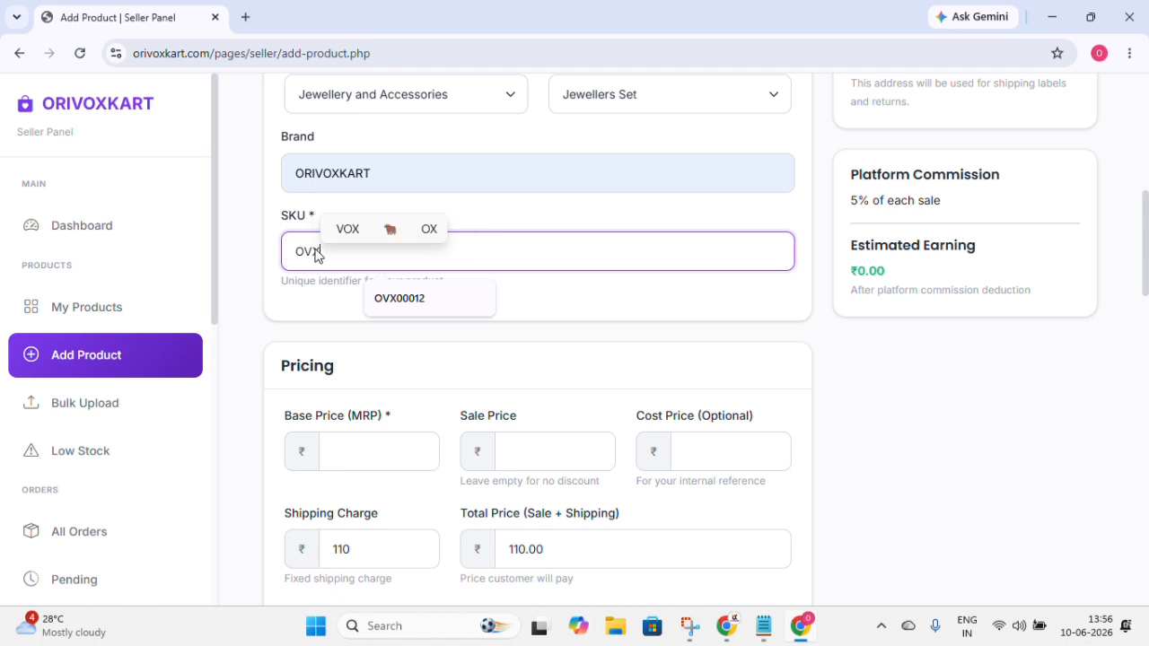
text(00)
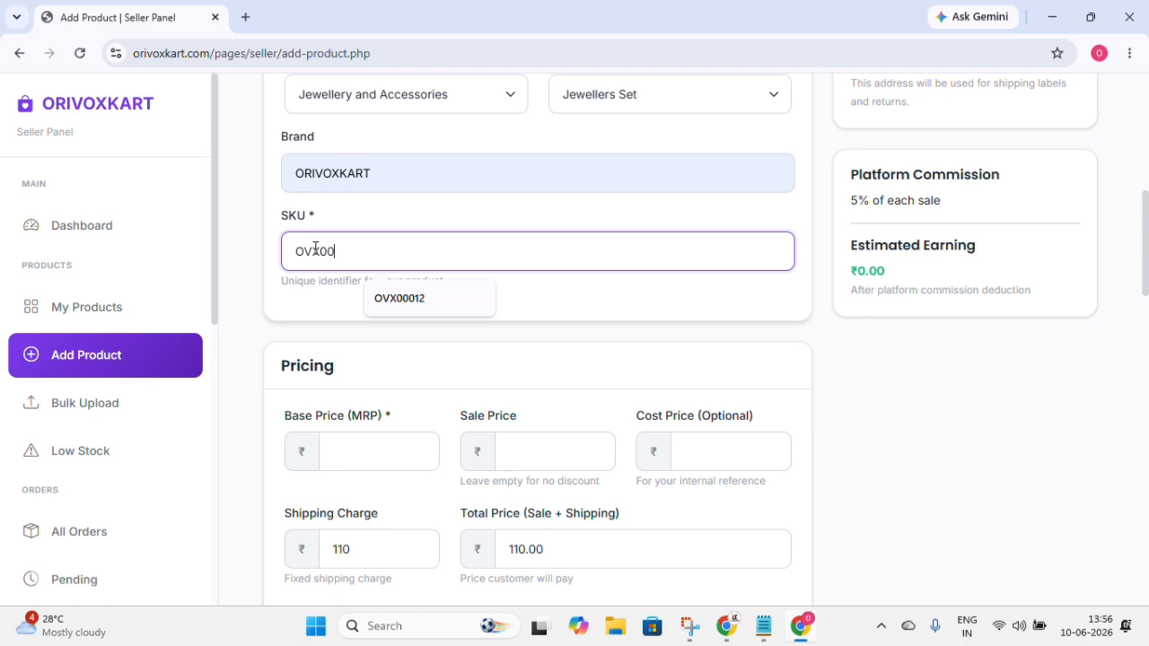
text(2)
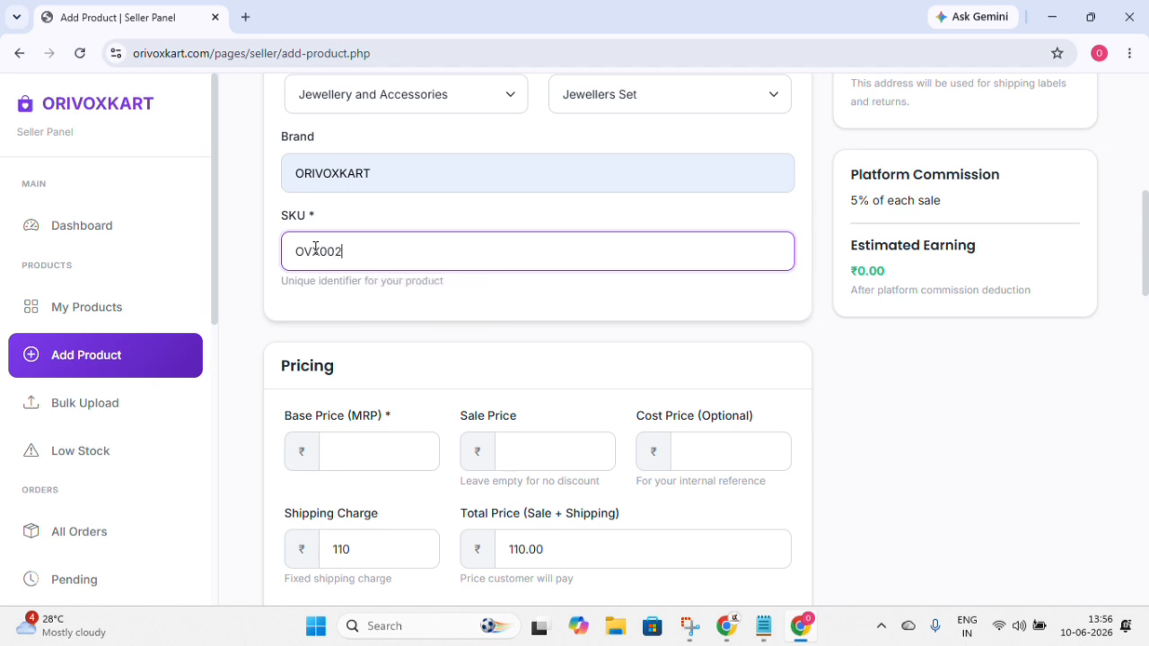
text(5)
Set the product's base price (MRP) to 499 and its sale price to 99 rupees.
scroll(479, 259, down, 1)
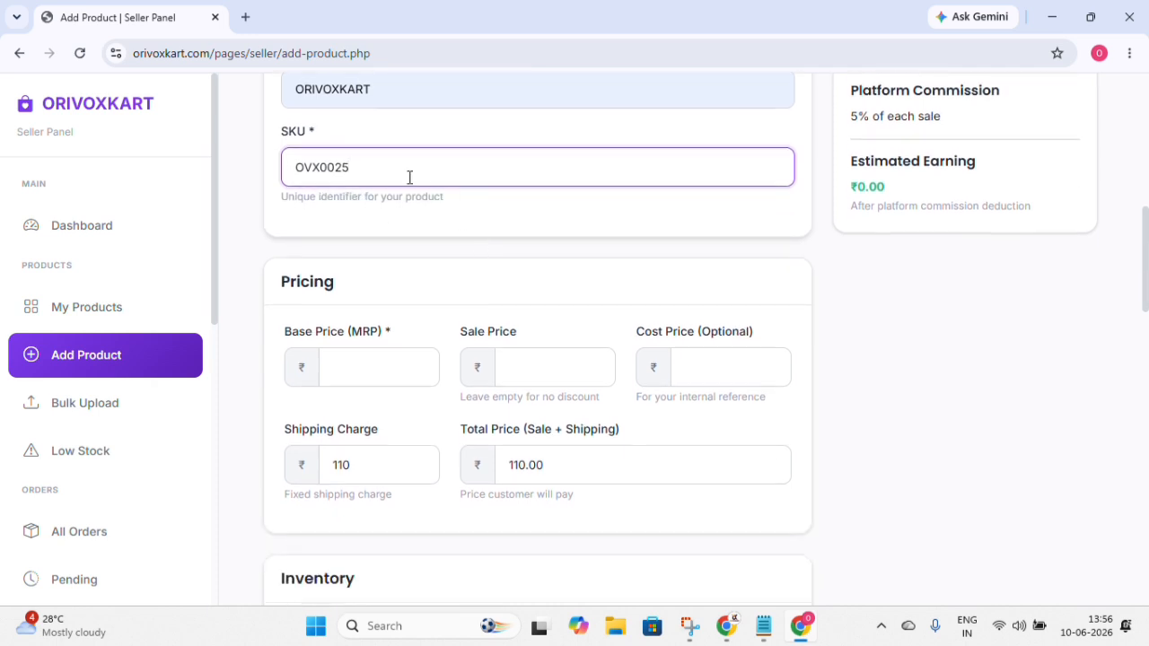
scroll(439, 224, down, 1)
click(339, 283)
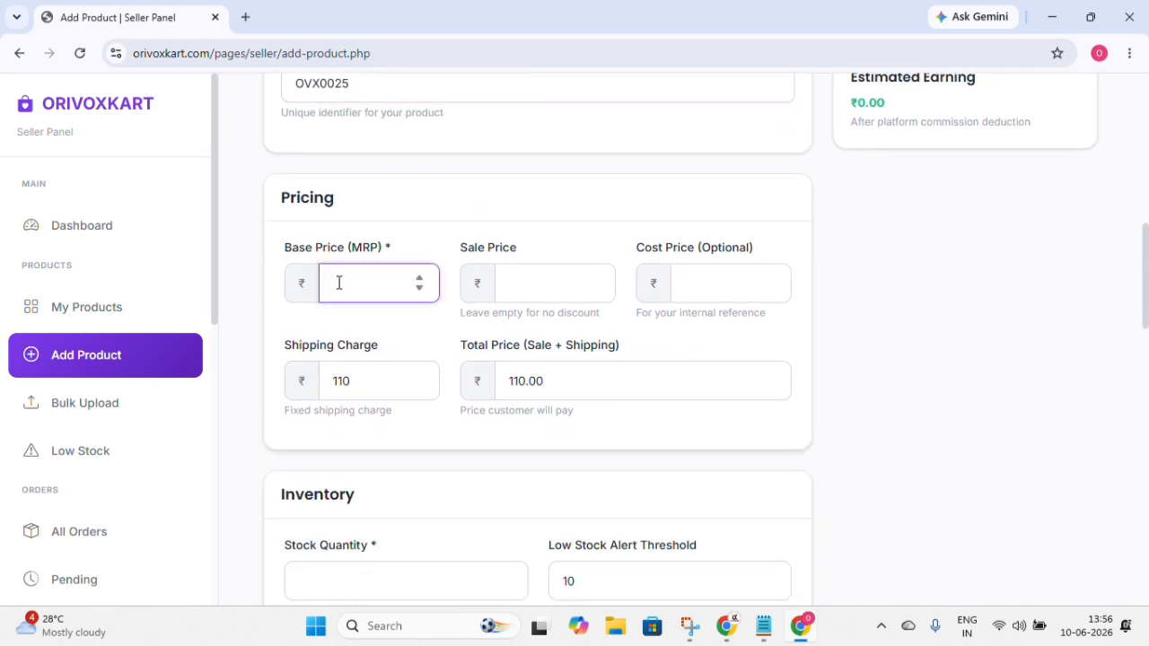
scroll(339, 236, up, 4)
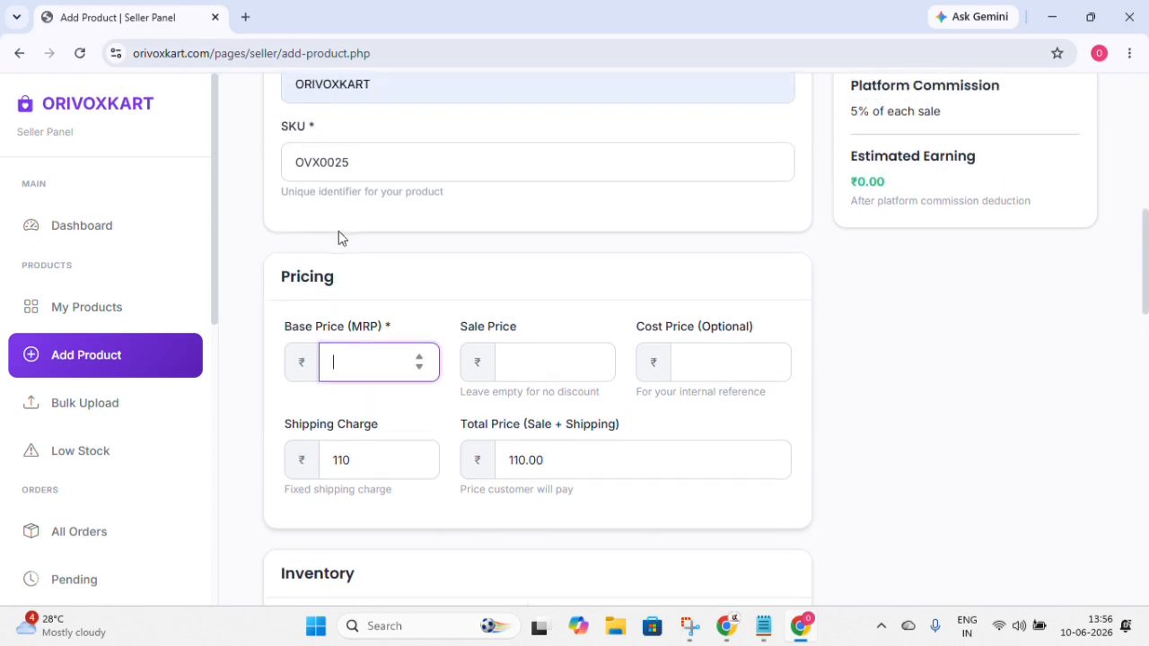
scroll(397, 260, down, 1)
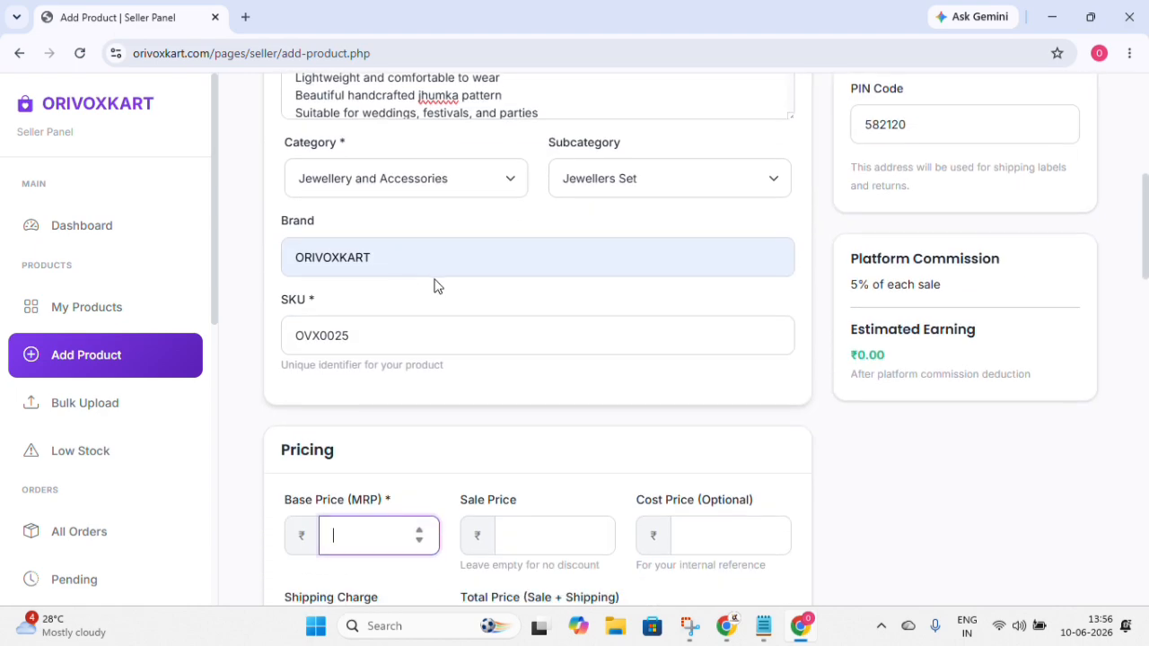
scroll(438, 282, up, 3)
scroll(502, 276, up, 2)
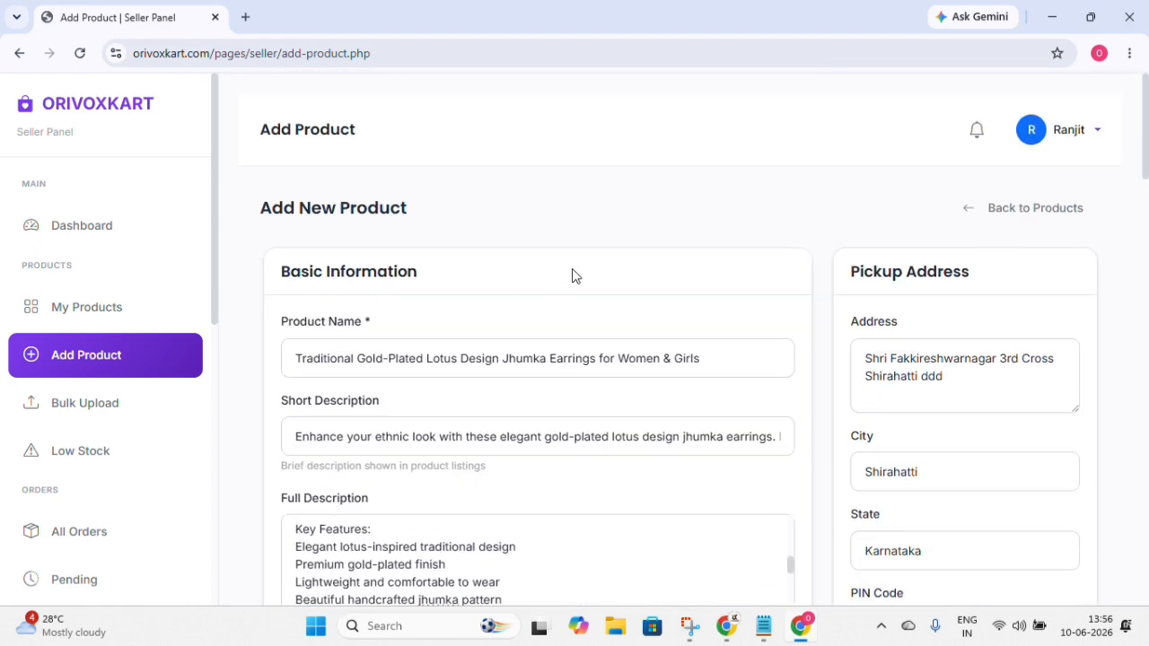
scroll(572, 274, down, 4)
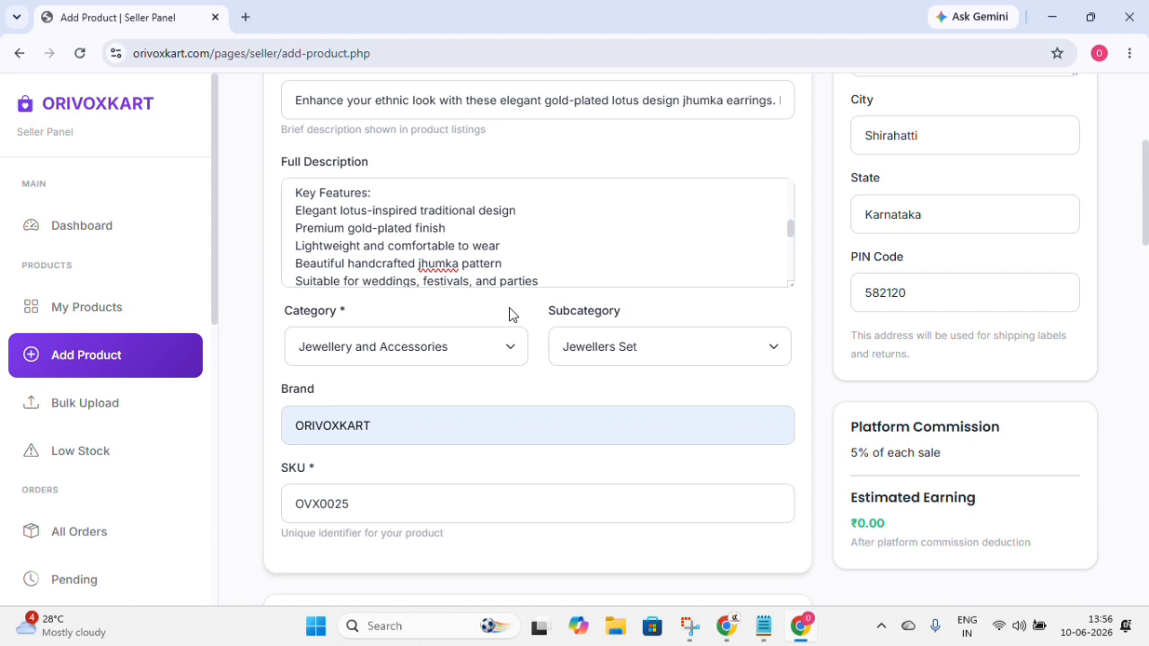
scroll(458, 305, down, 3)
scroll(397, 321, down, 1)
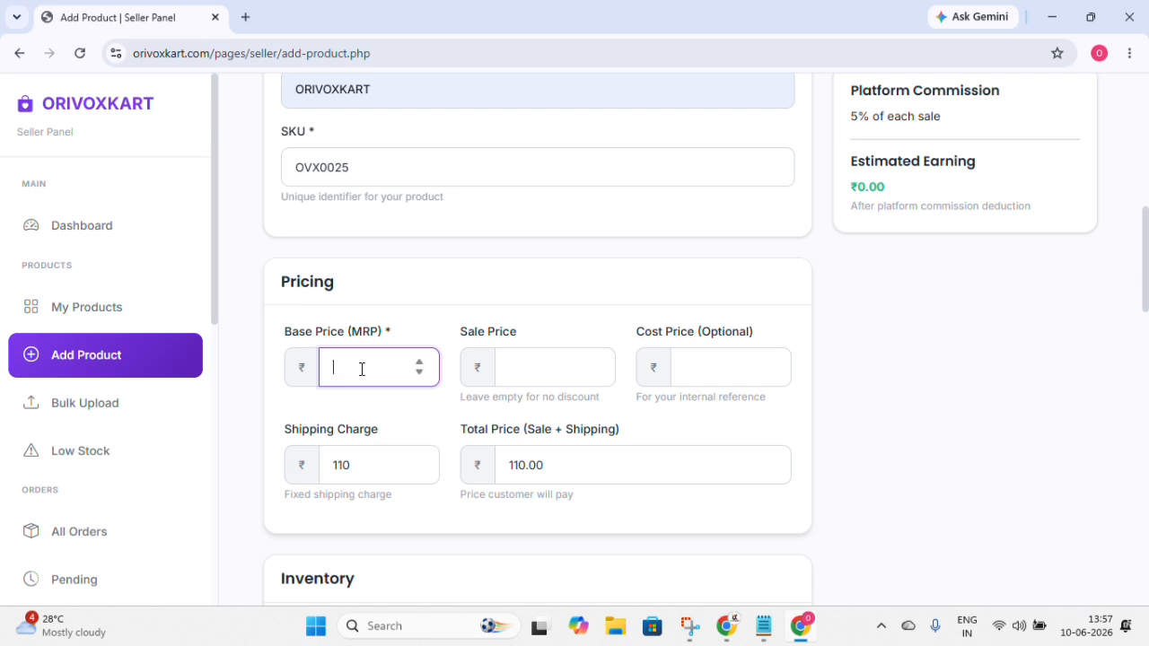
text(499)
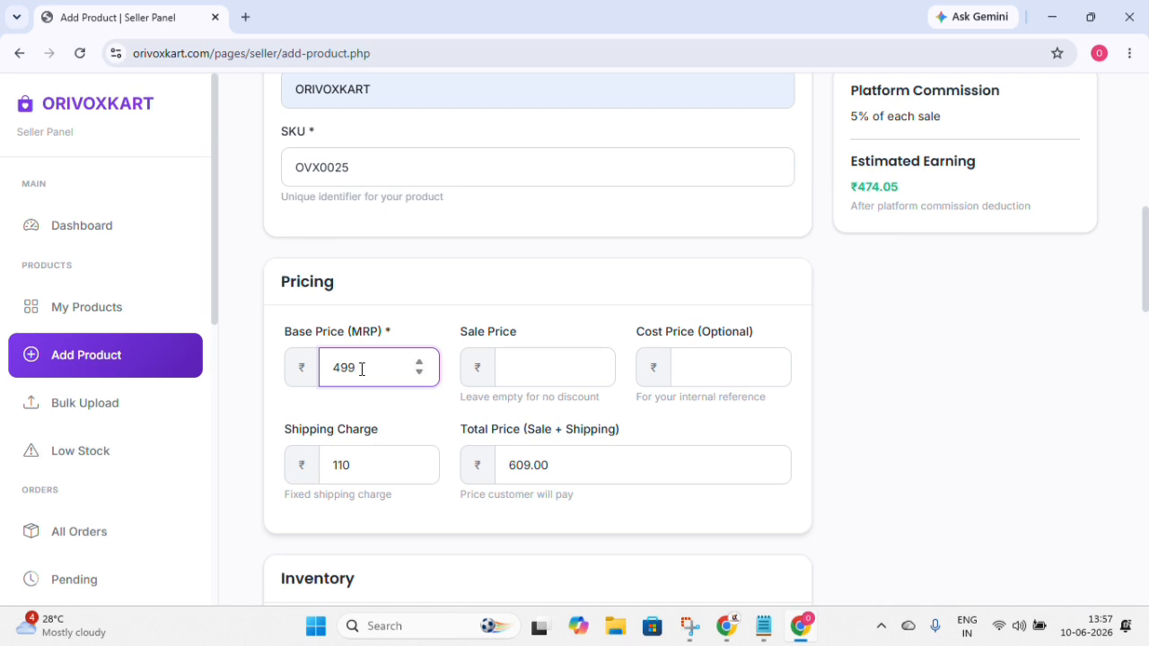
click(516, 366)
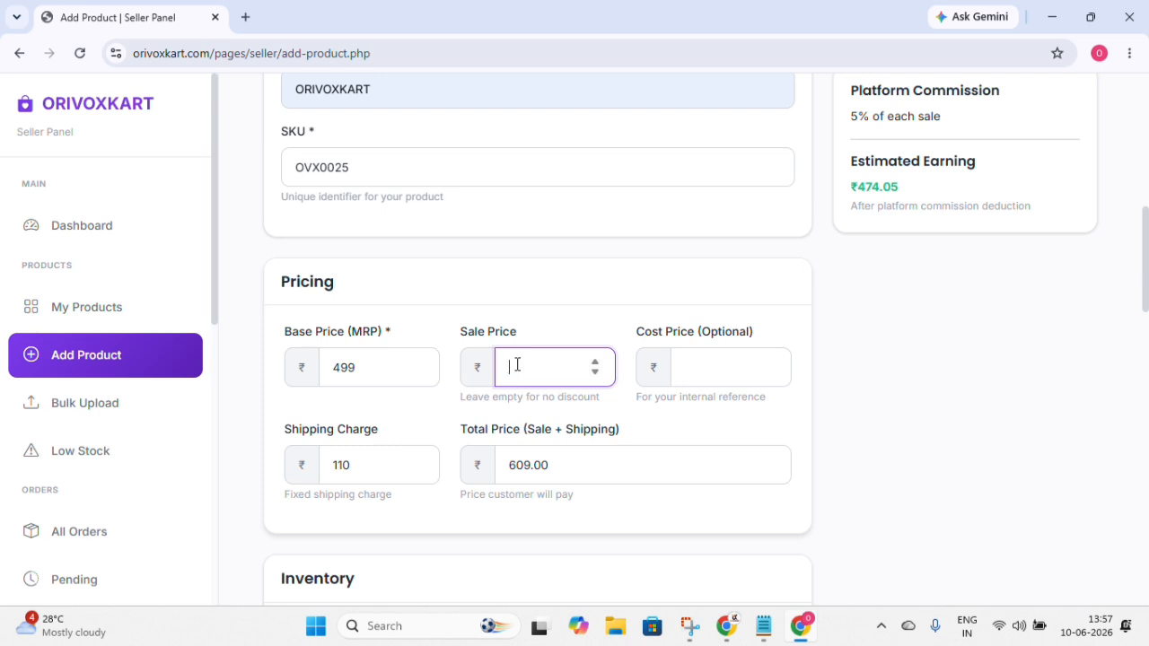
text(99)
Check the fixed shipping charge and the total price the customer will pay in the Pricing section.
scroll(533, 377, down, 1)
drag(504, 386, 610, 389)
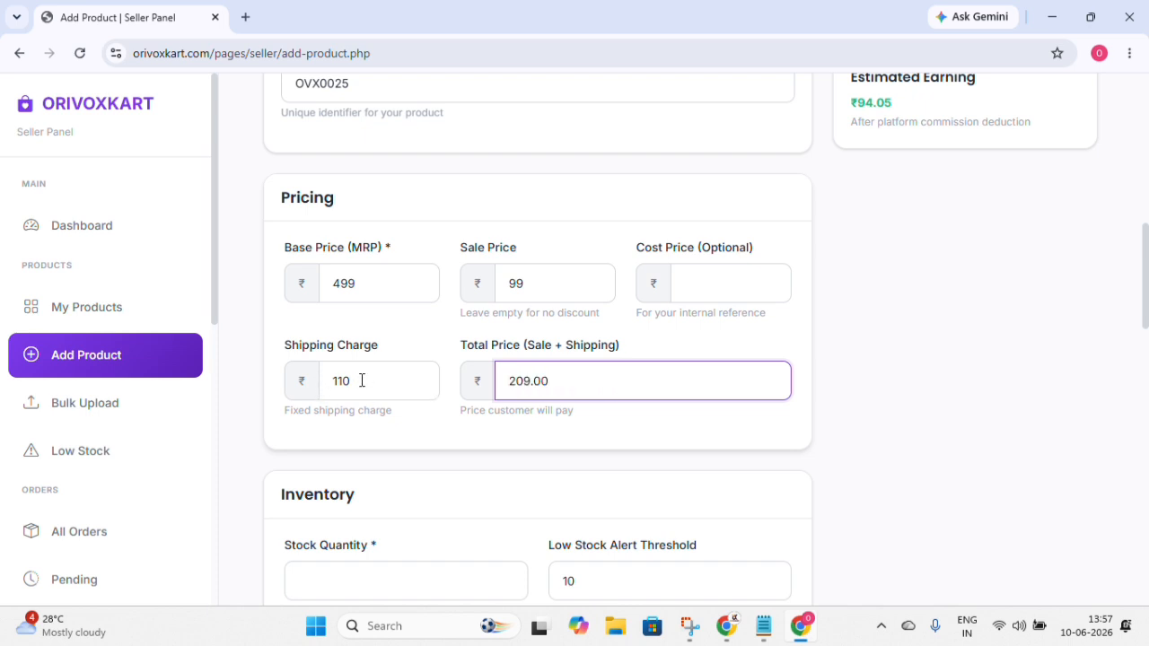
drag(360, 381, 300, 371)
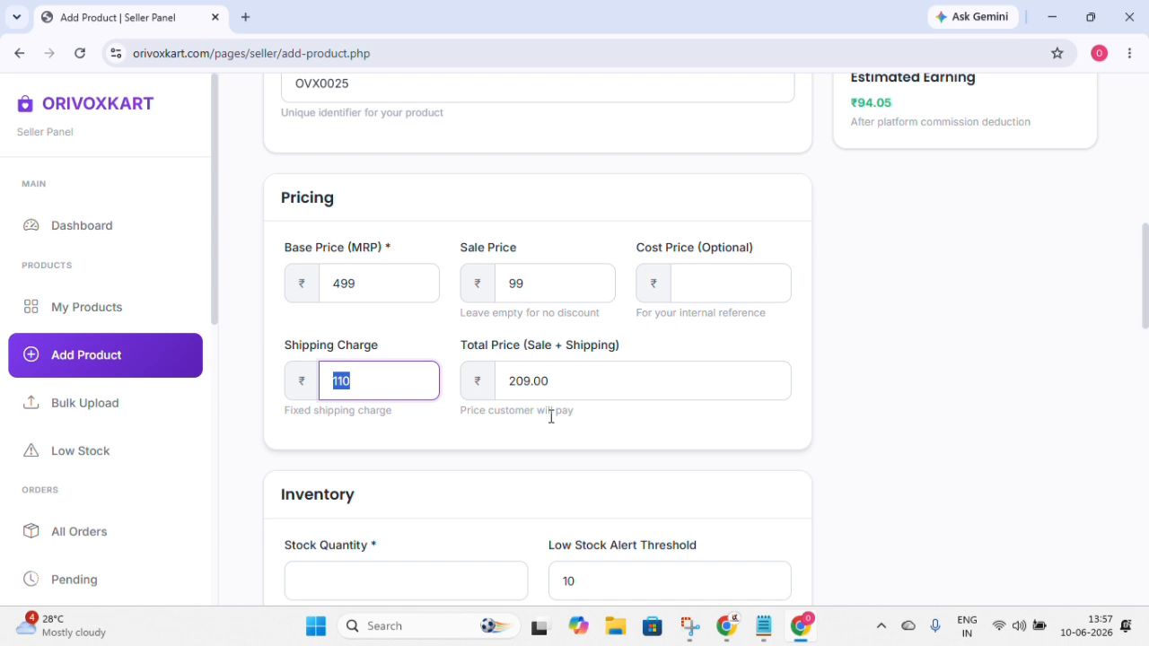
drag(457, 415, 587, 429)
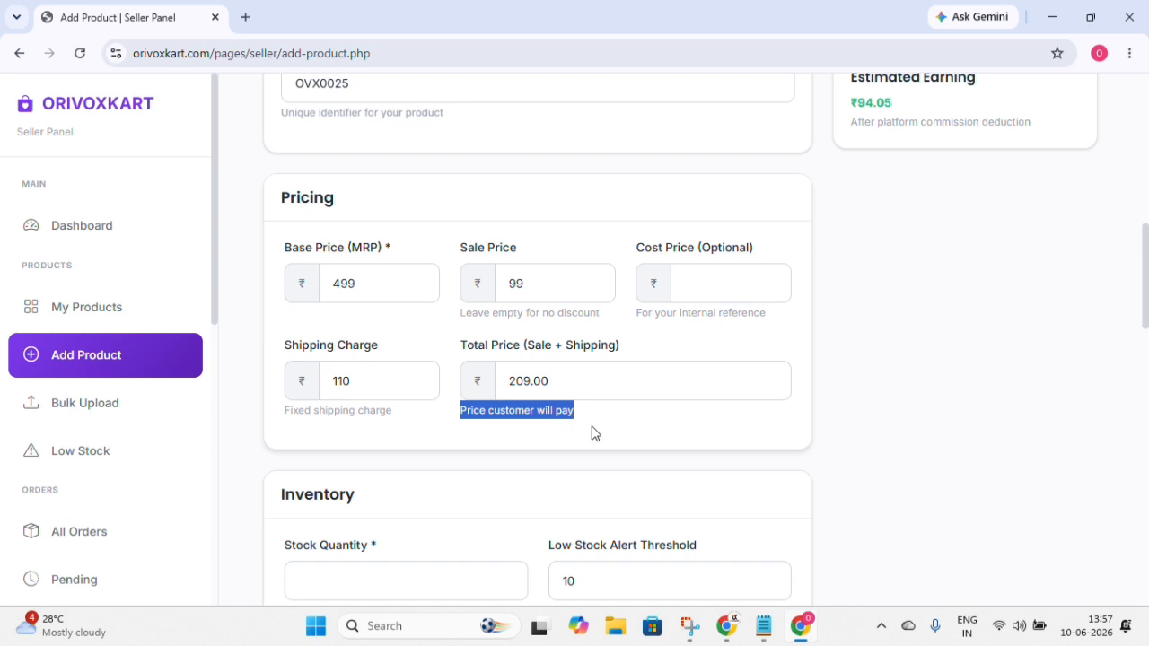
scroll(595, 431, up, 4)
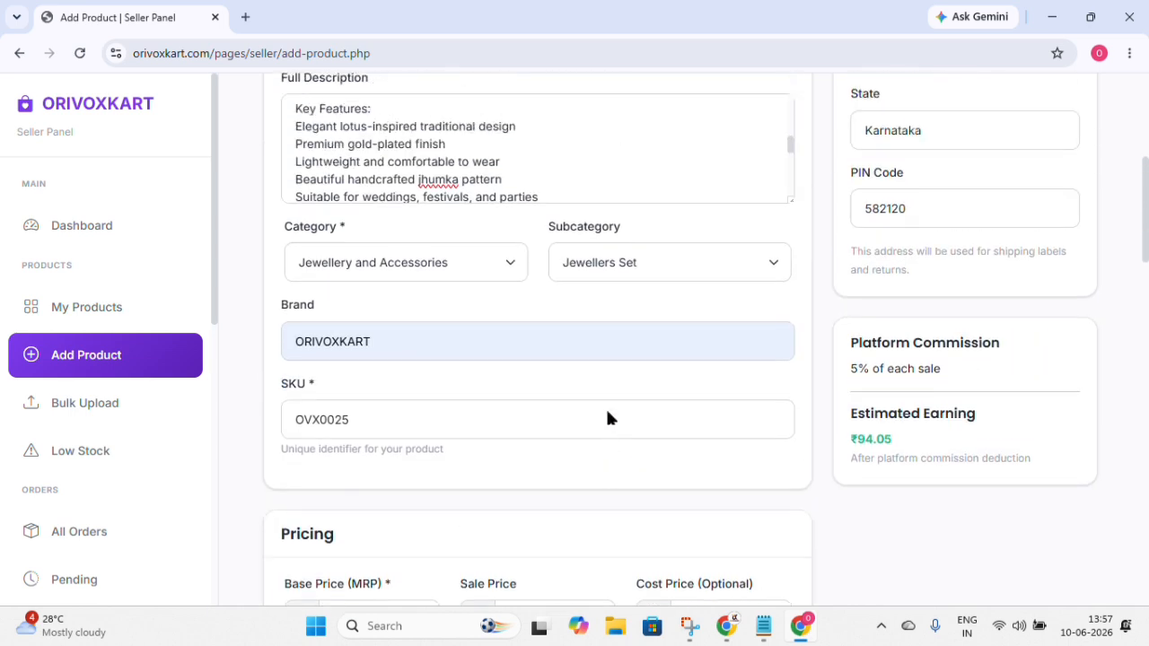
scroll(609, 412, up, 4)
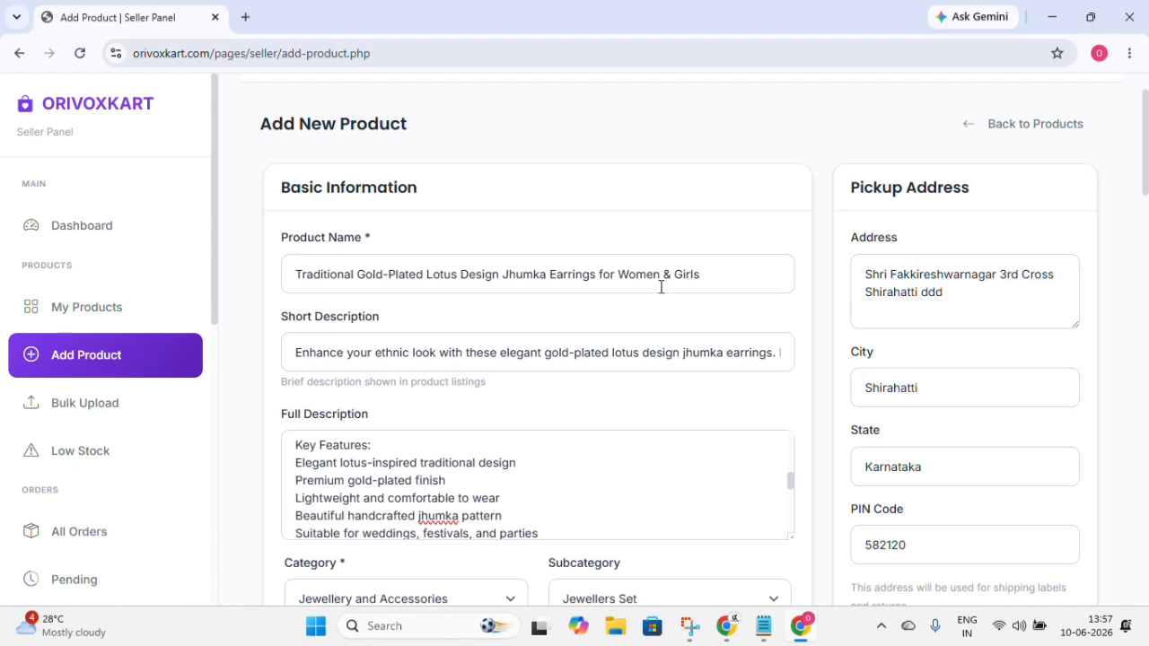
scroll(628, 350, down, 9)
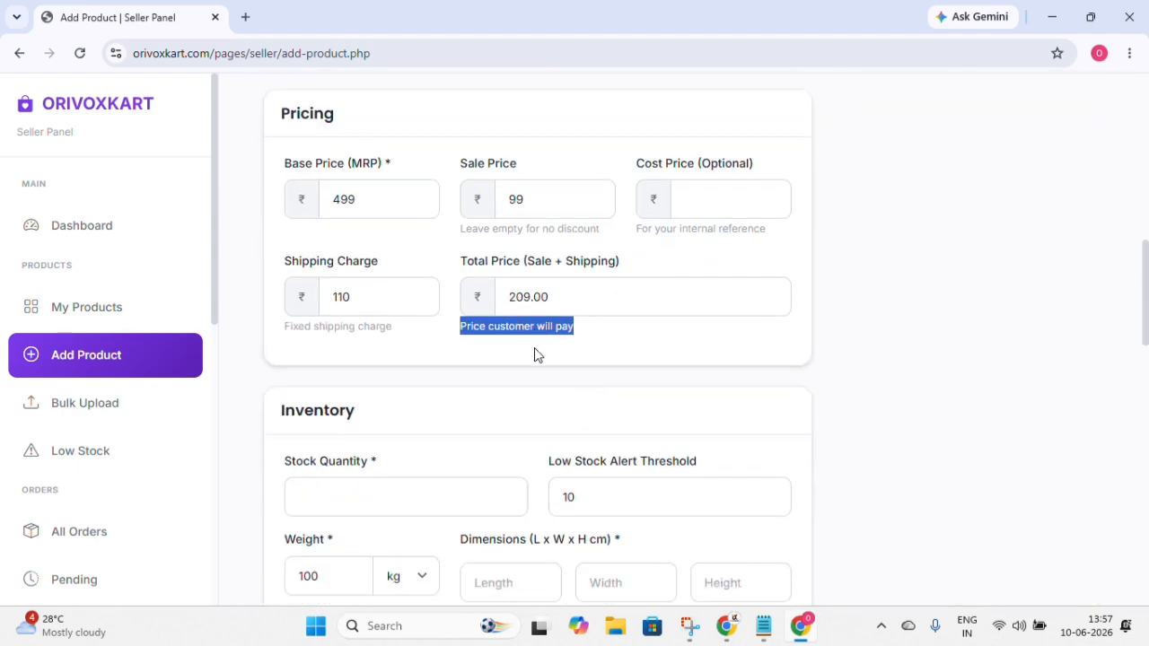
click(559, 297)
drag(559, 296, 494, 291)
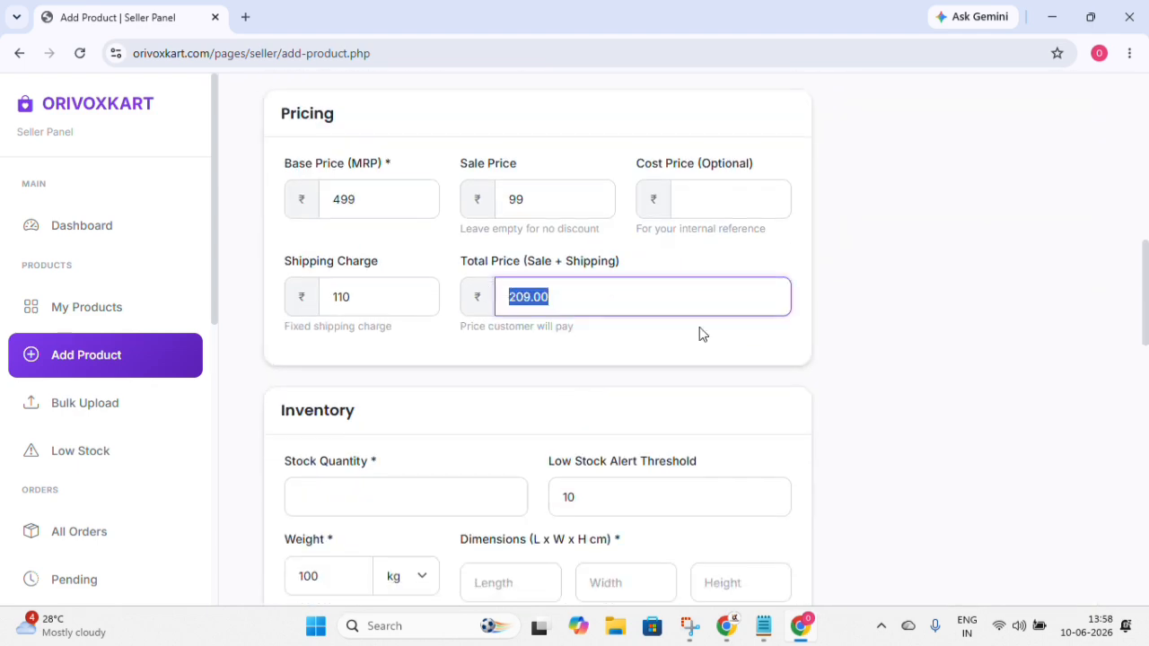
Compare the sale price with the estimated earning after the platform commission deduction.
scroll(939, 323, up, 1)
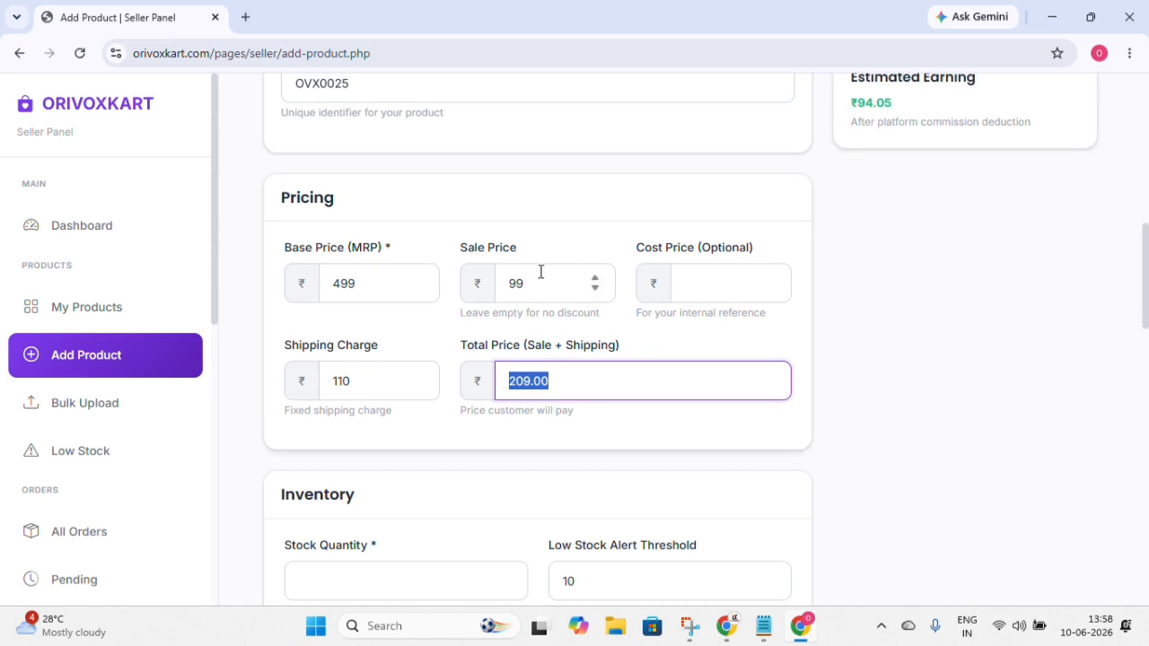
drag(546, 281, 501, 285)
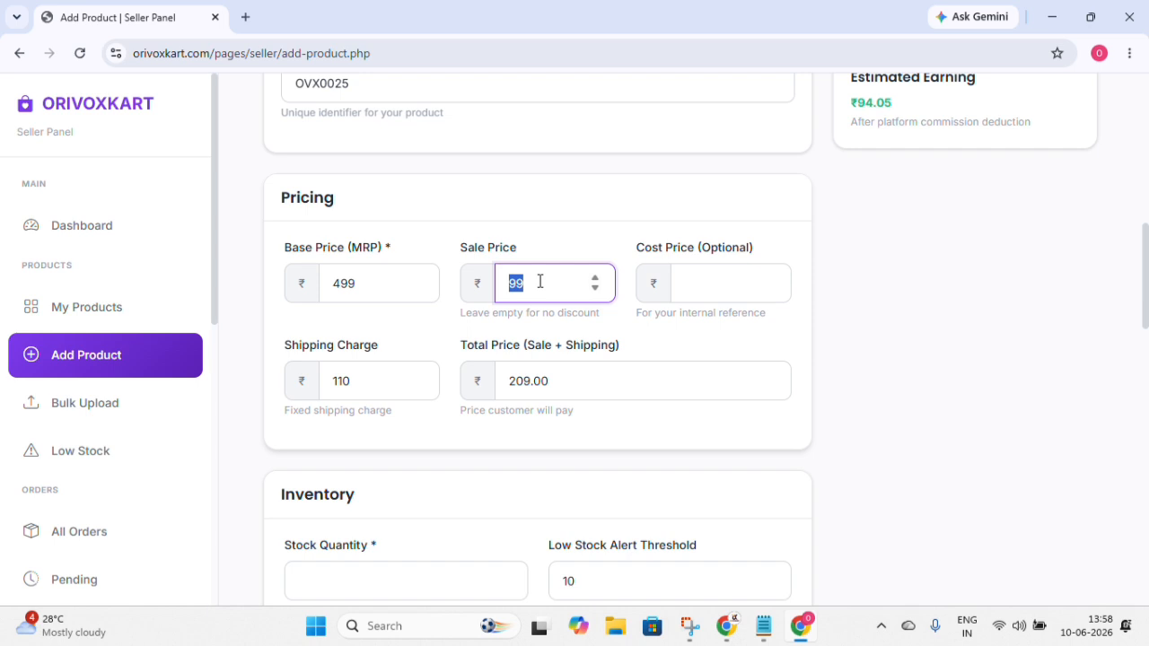
scroll(1006, 220, up, 2)
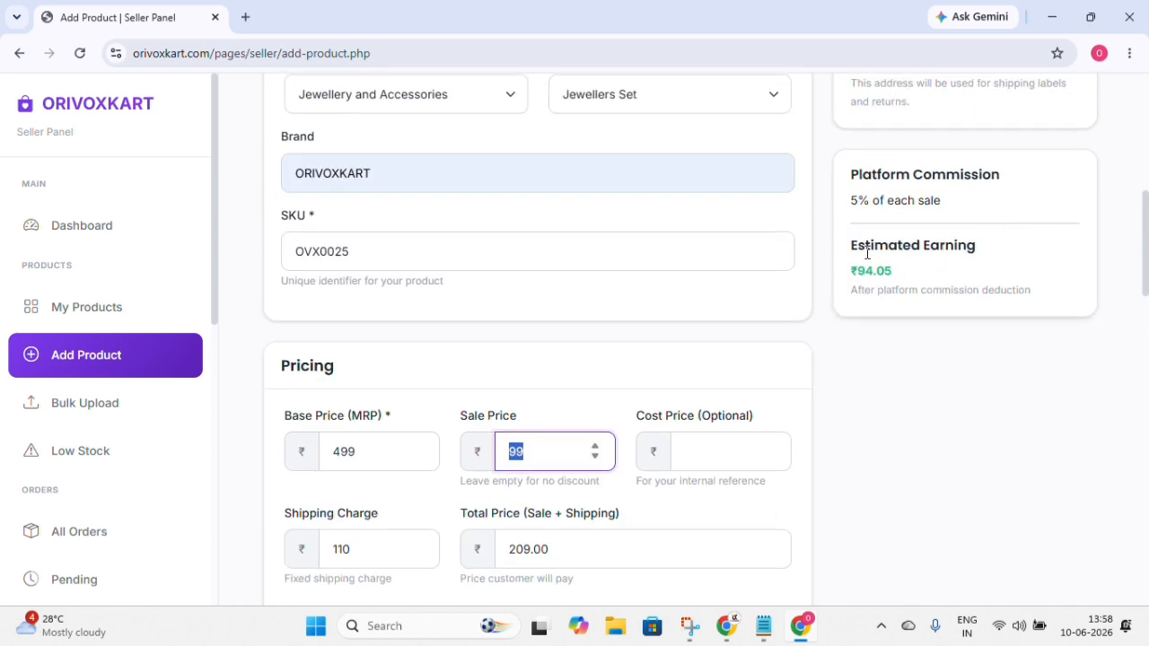
drag(848, 257, 916, 286)
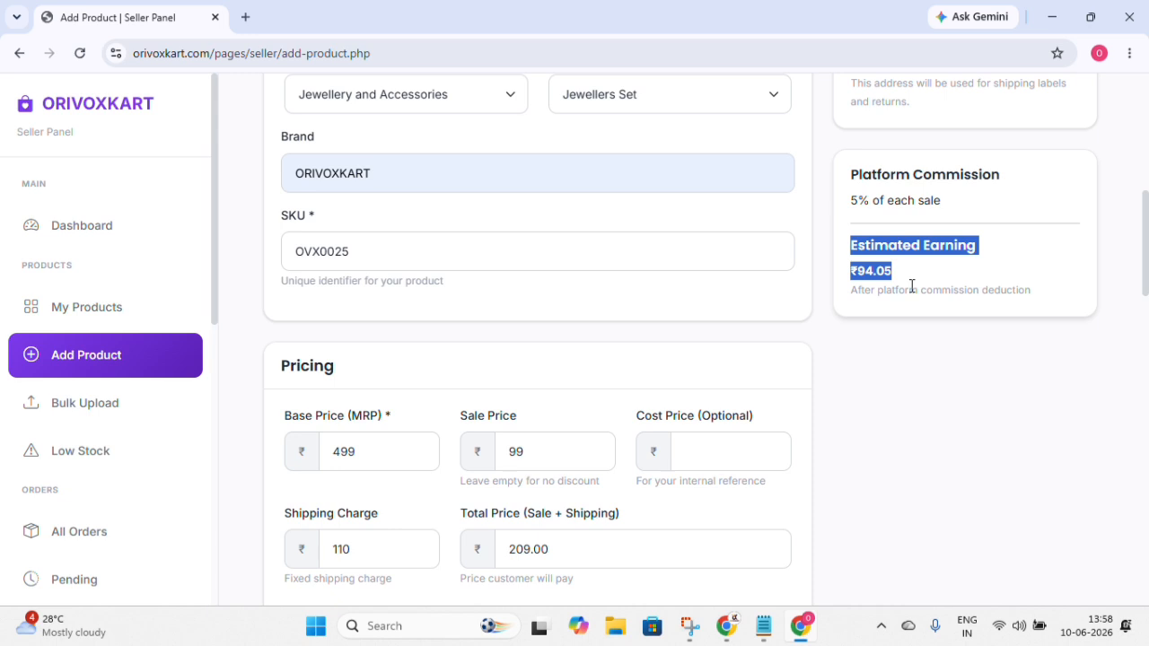
scroll(912, 286, down, 2)
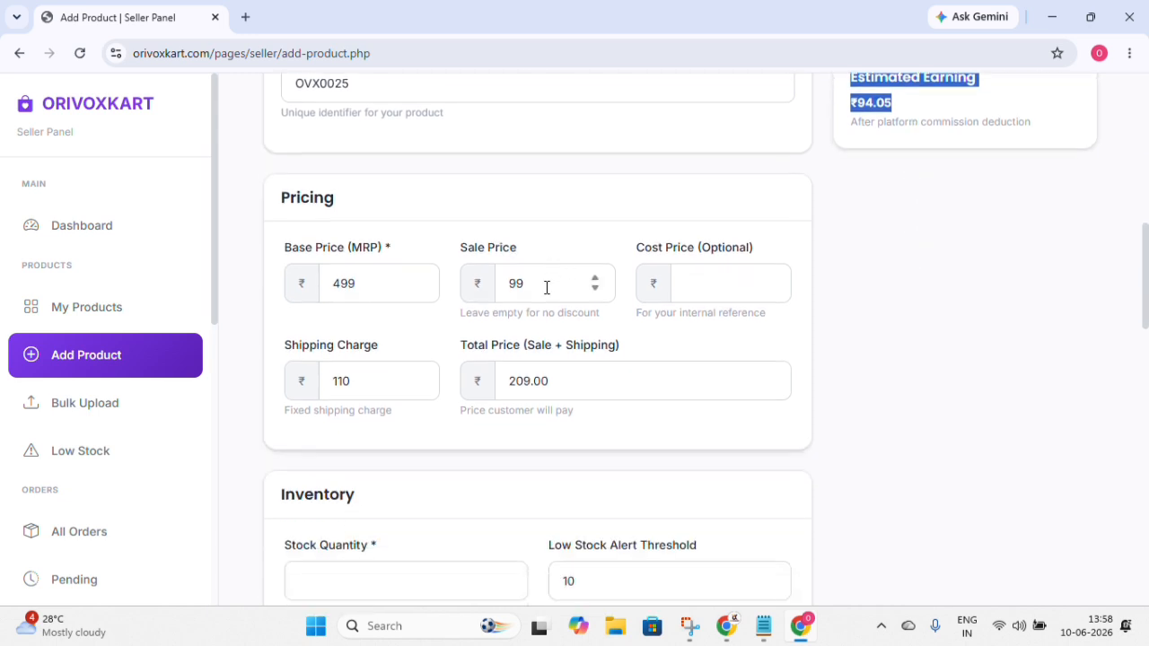
scroll(893, 228, up, 2)
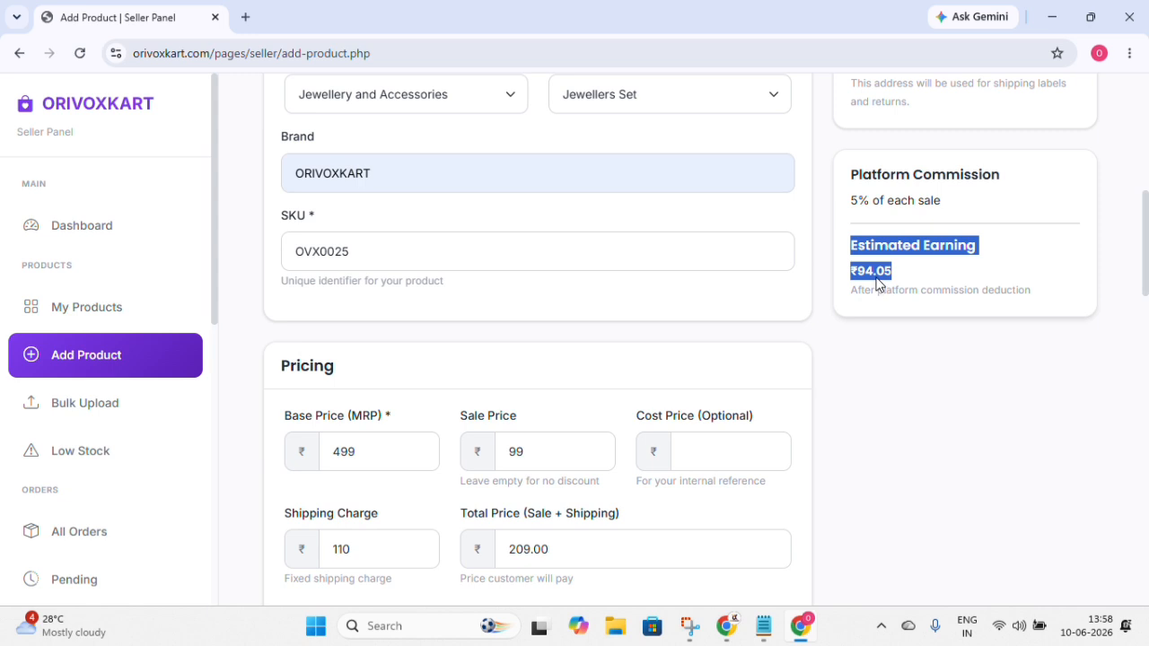
scroll(959, 296, down, 1)
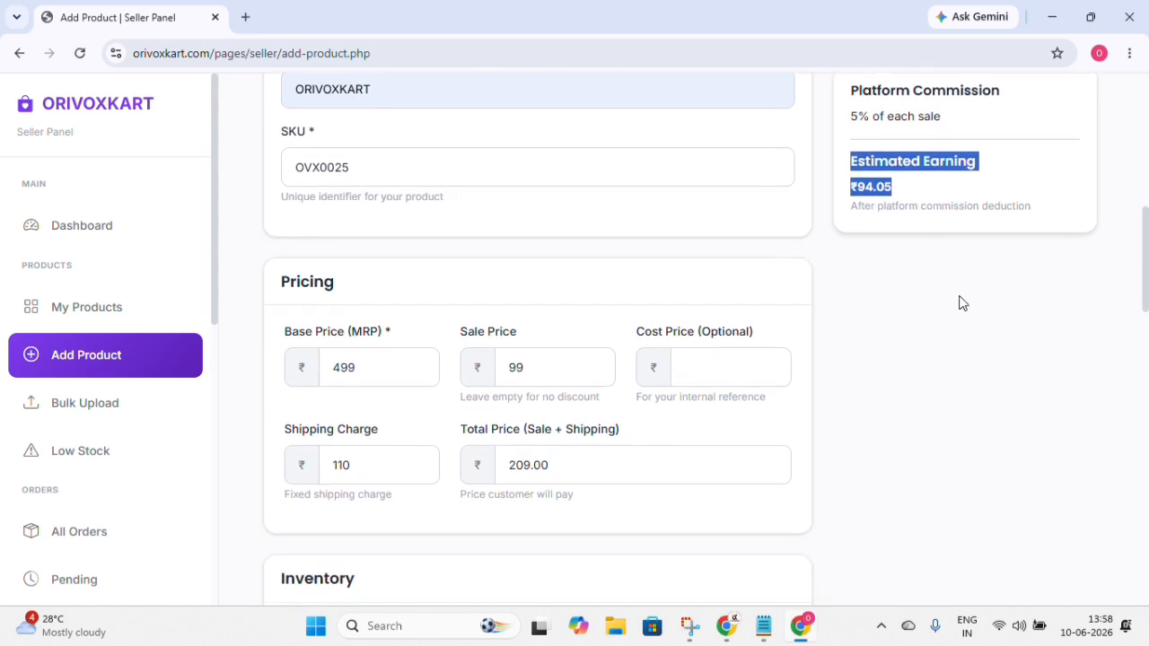
scroll(910, 285, down, 1)
click(911, 278)
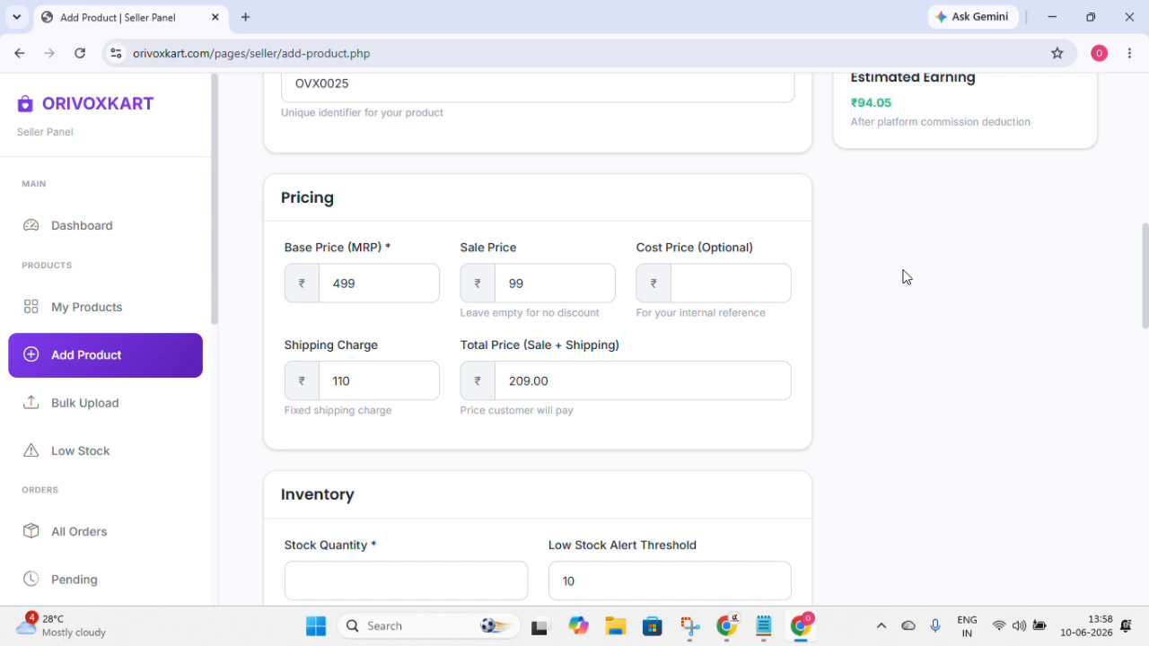
Set the product's stock quantity to 100 in the Inventory section.
scroll(881, 247, down, 3)
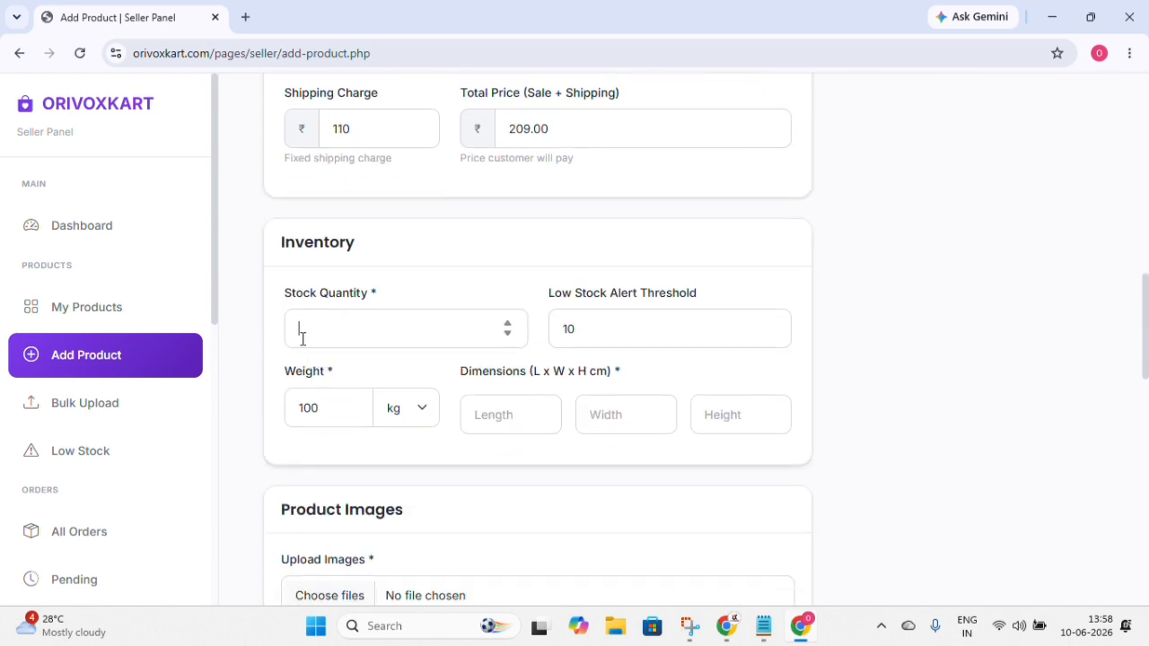
click(305, 339)
text(100)
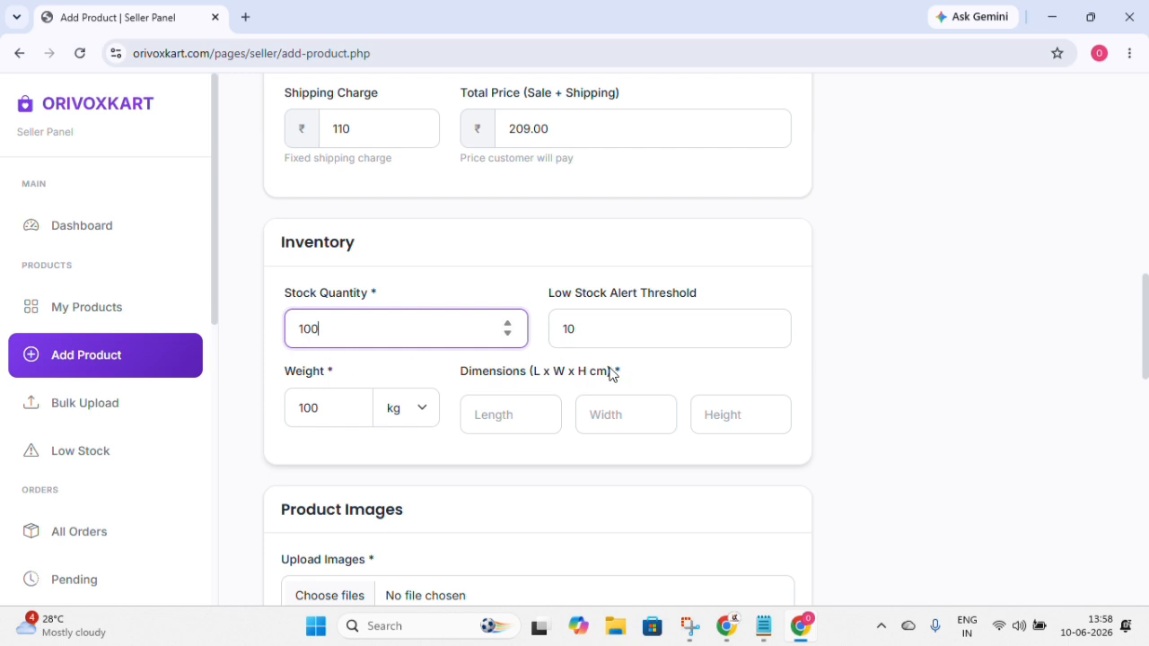
click(658, 339)
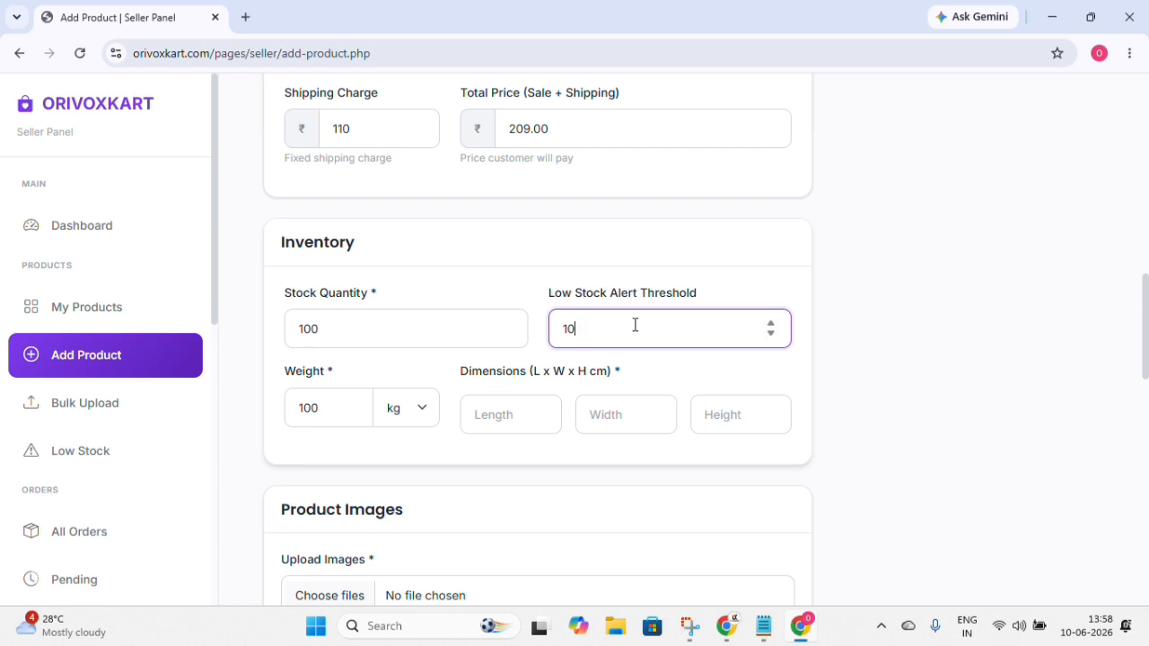
Change the unit of the product's weight to grams (g).
scroll(379, 368, down, 1)
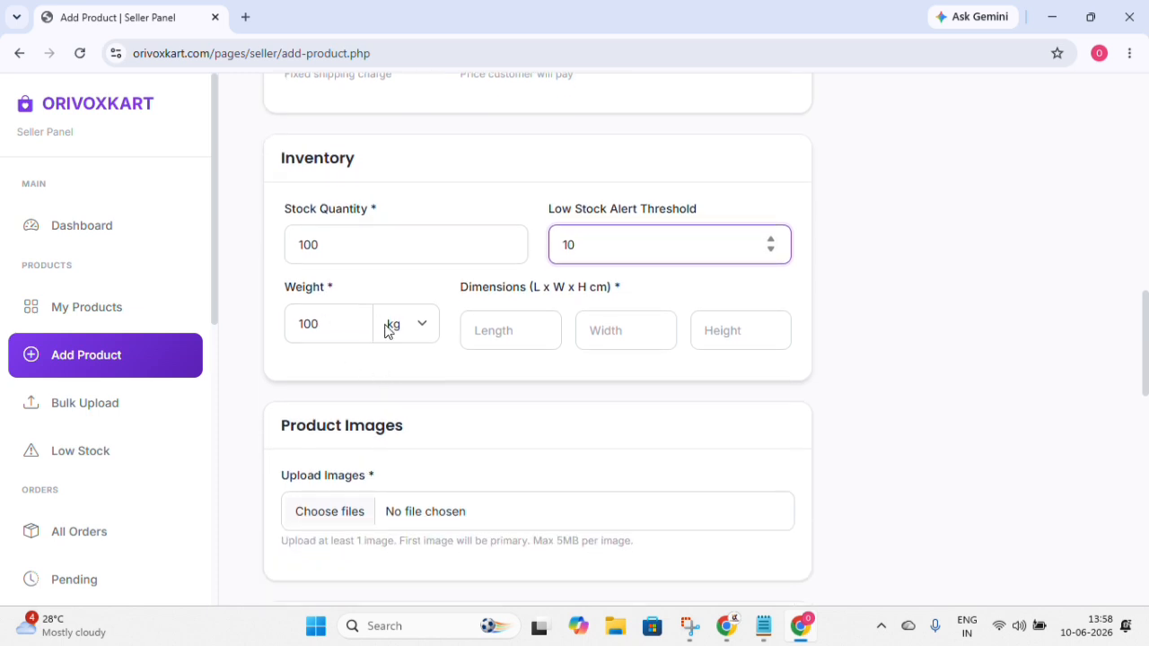
click(430, 325)
click(411, 383)
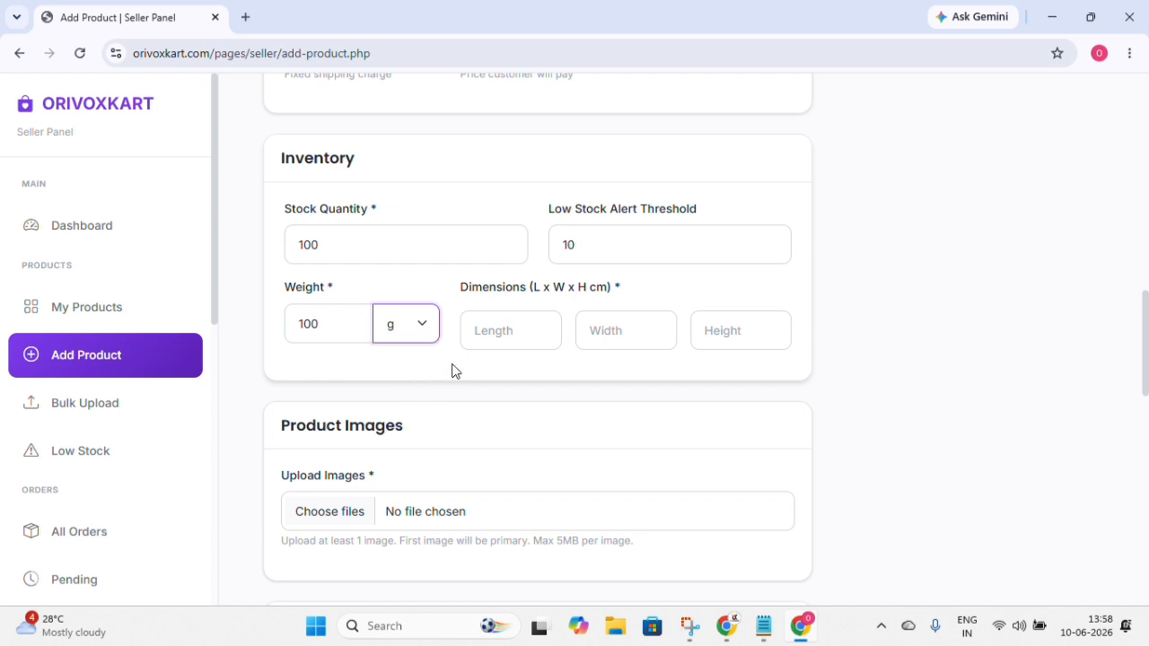
Set the product dimensions to 8 cm length, 8 cm width and 8 cm height in the Inventory section.
click(503, 330)
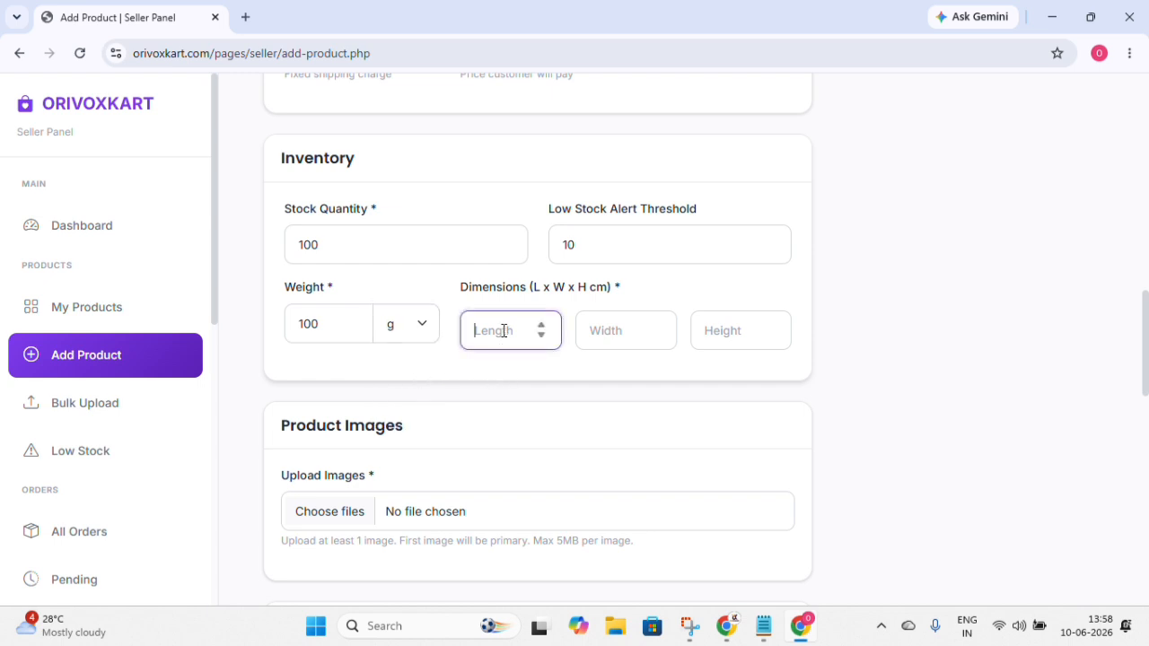
text(8)
click(595, 335)
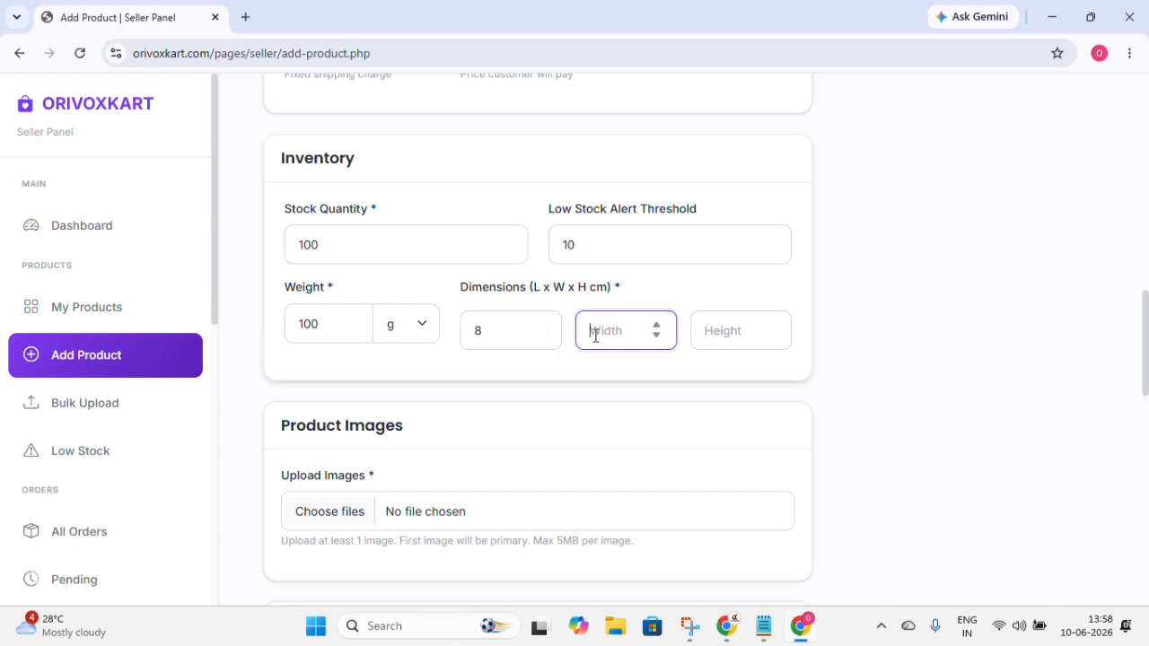
text(8)
click(723, 339)
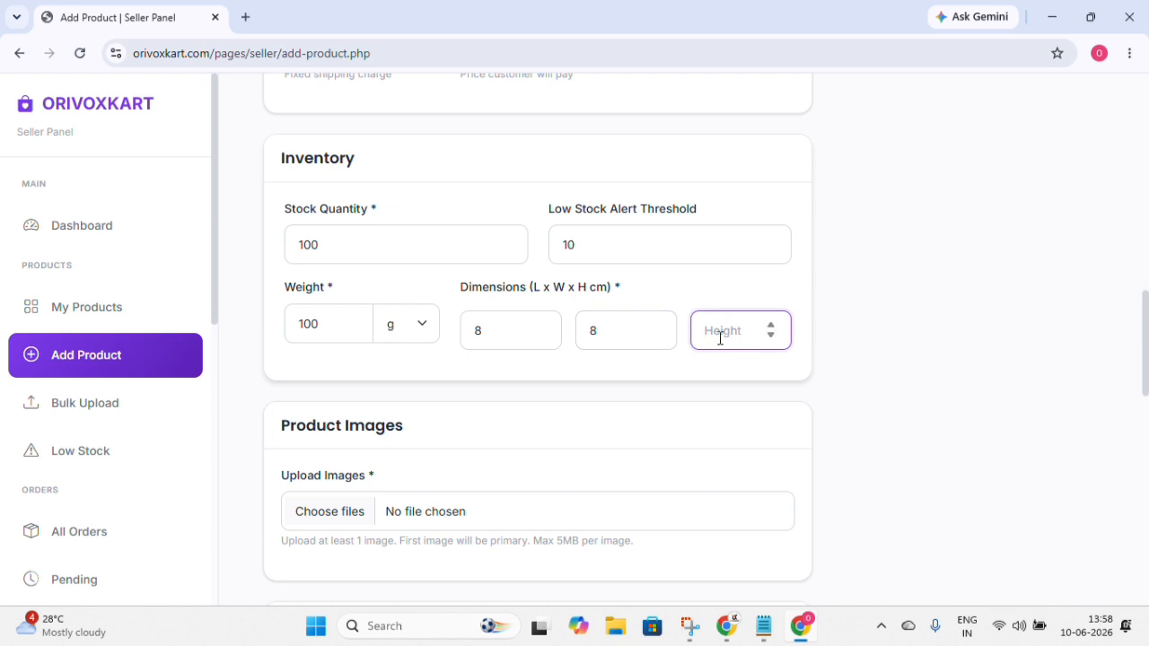
text(8)
Attach the three gold jhumka earring screenshots dated 2026-06-10 from the Screenshots folder as product images.
scroll(456, 324, down, 2)
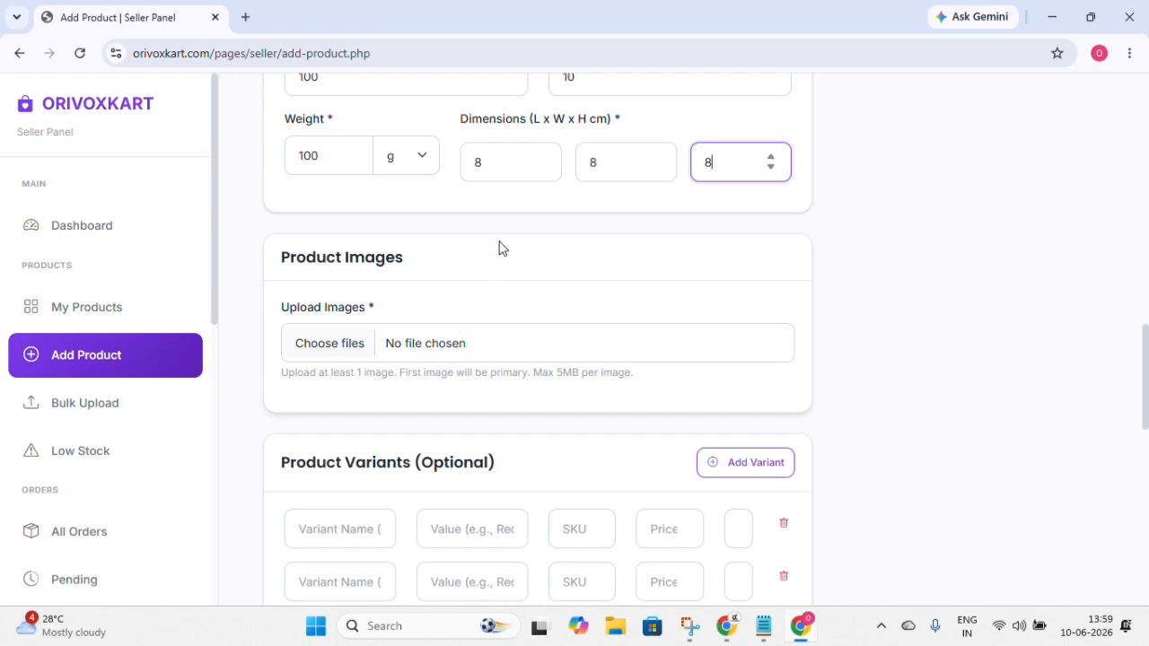
scroll(500, 249, down, 1)
scroll(500, 249, up, 2)
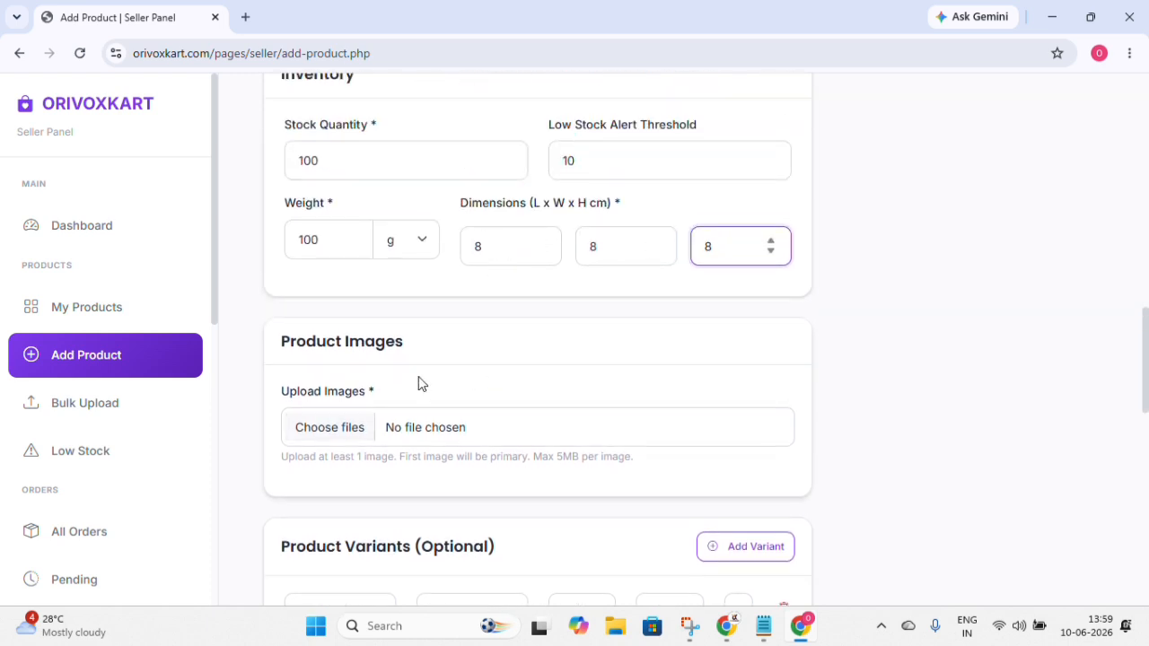
scroll(449, 355, down, 2)
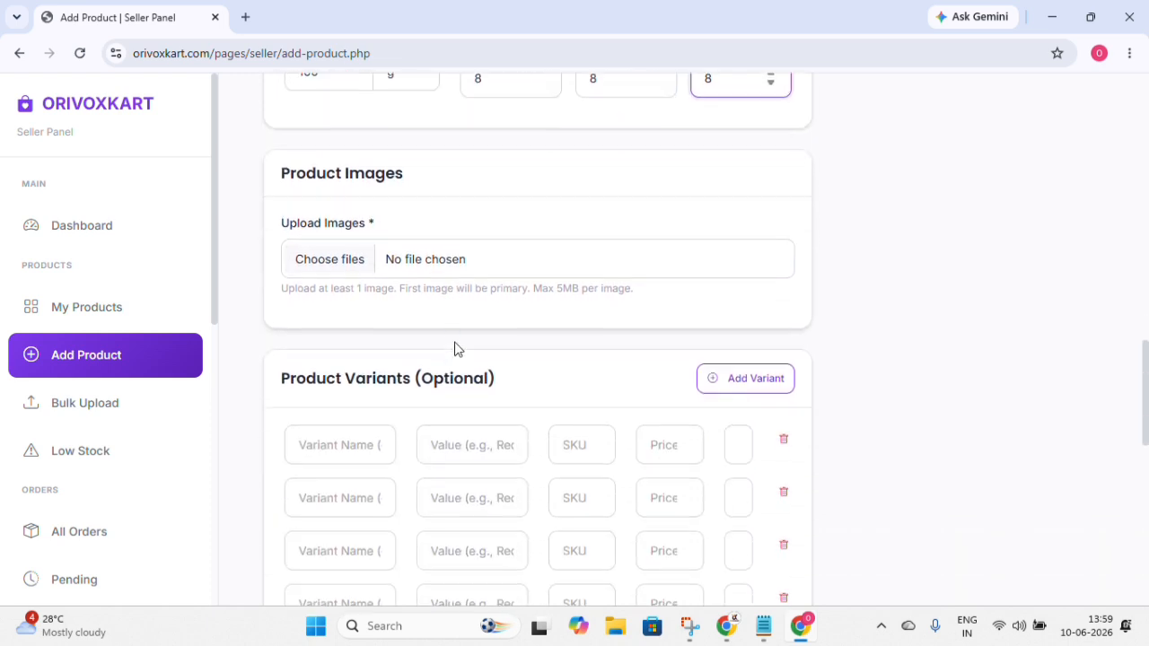
click(357, 261)
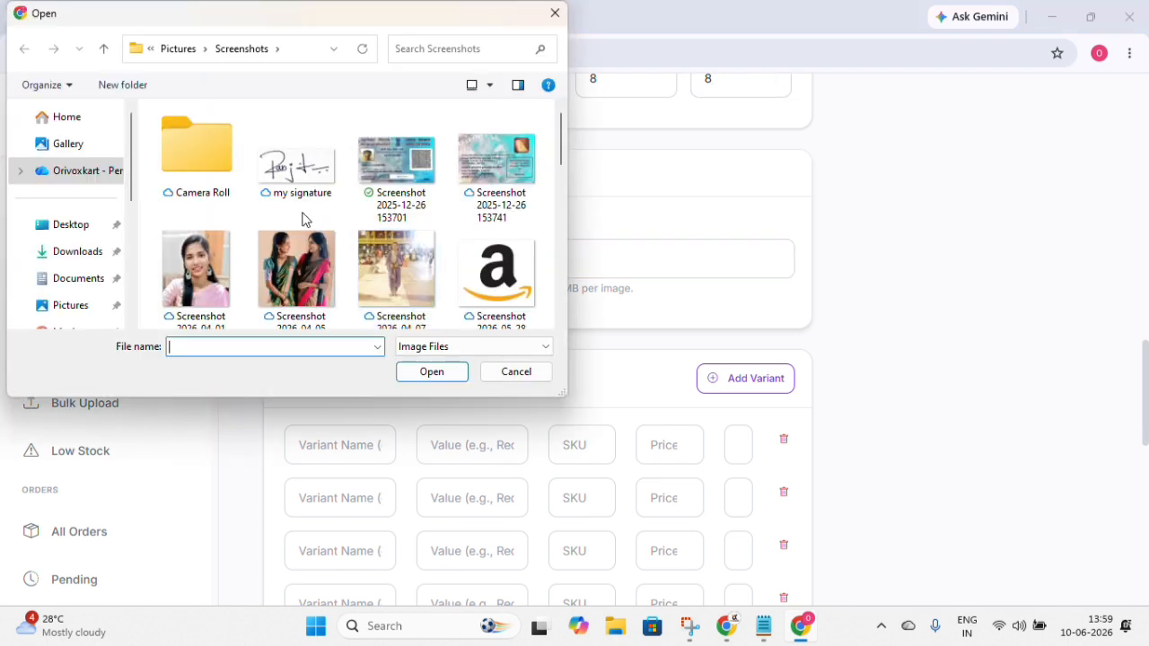
scroll(351, 261, down, 5)
scroll(351, 261, down, 5)
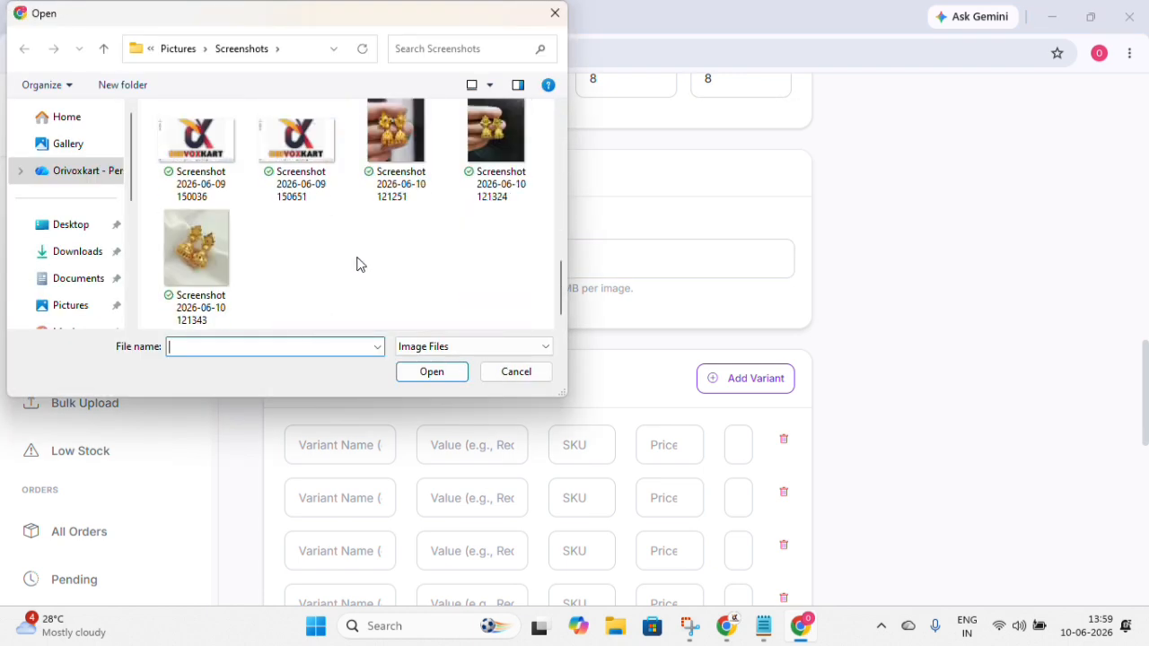
click(405, 157)
ctrl+click(458, 170)
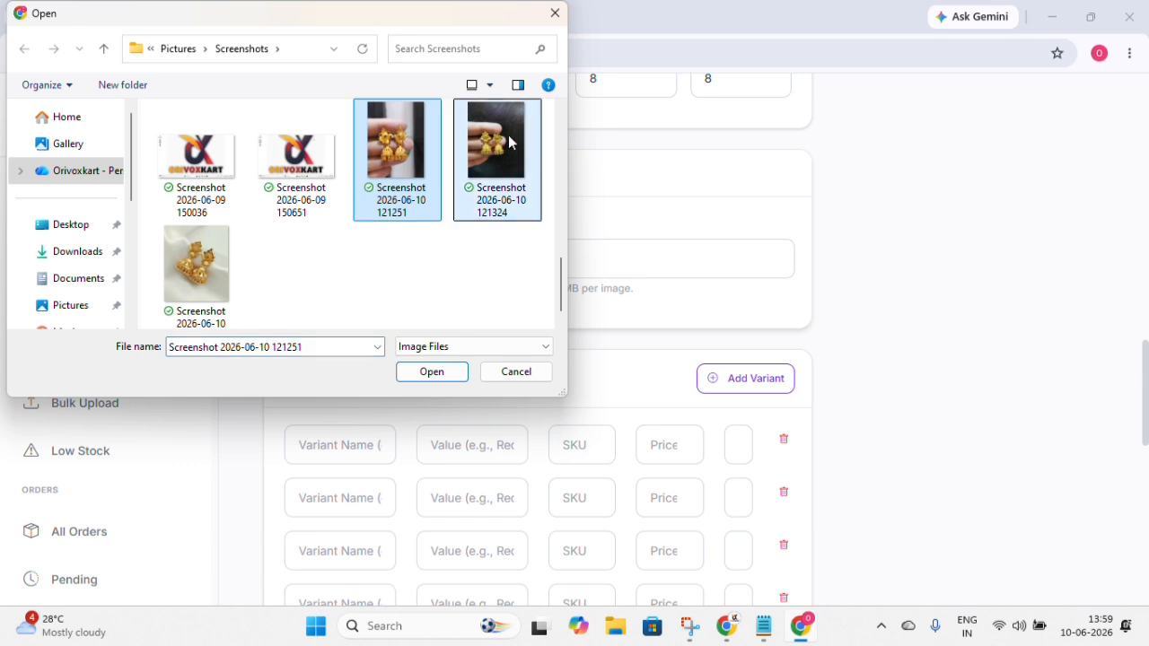
click(179, 292)
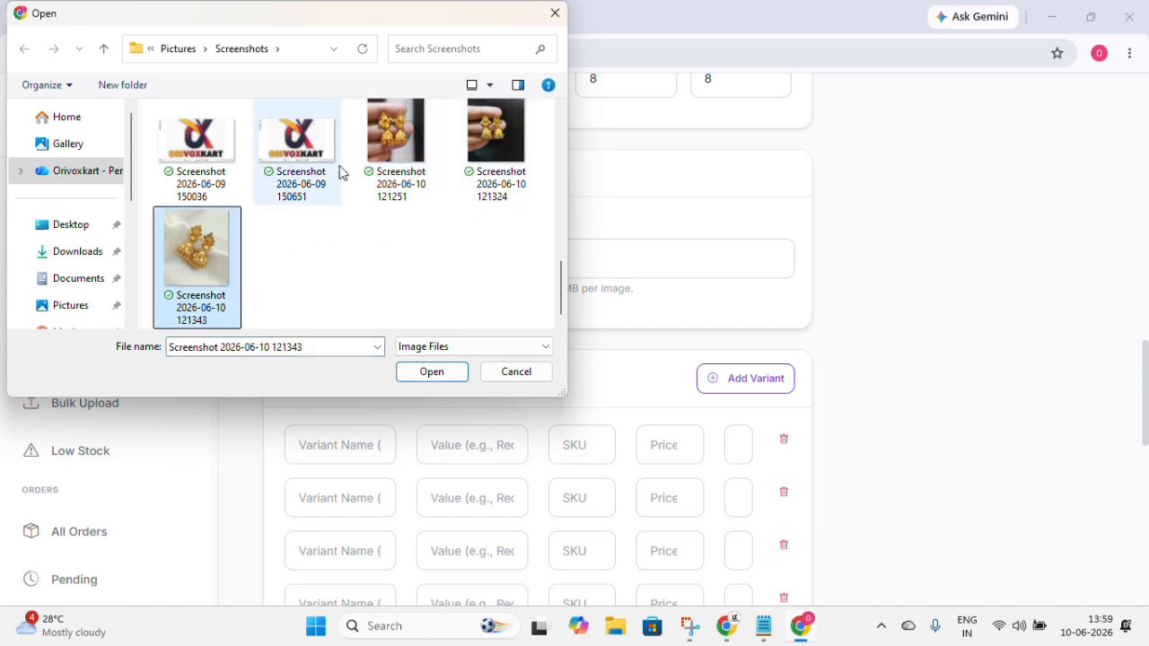
ctrl+click(380, 155)
ctrl+click(489, 144)
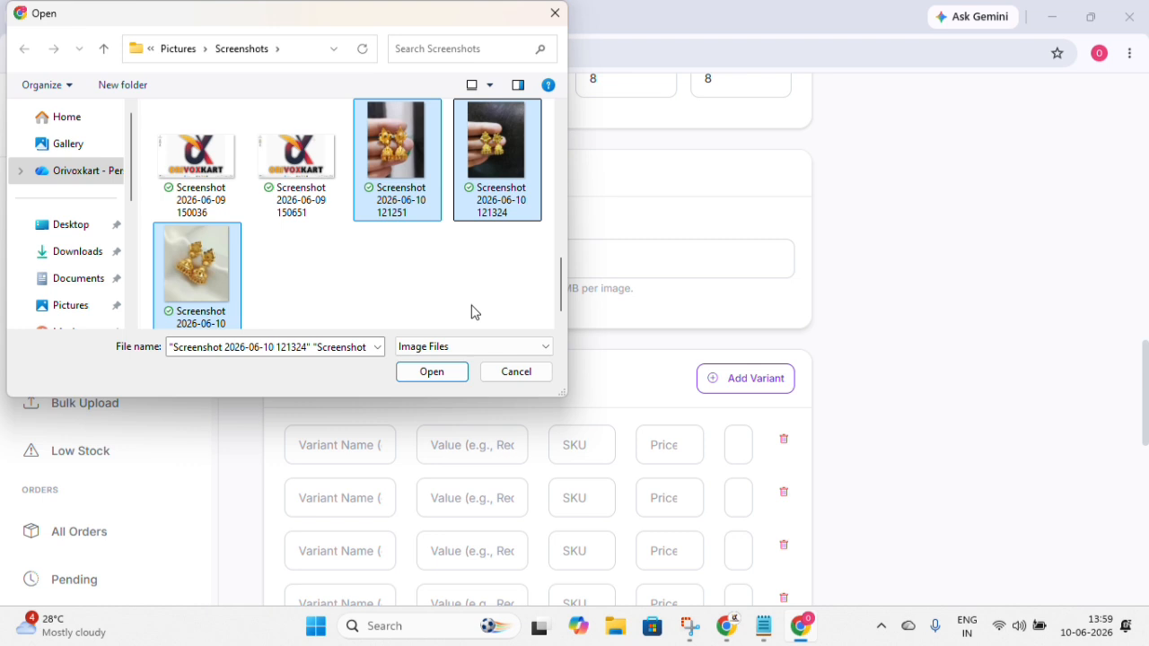
click(450, 373)
Delete all the empty variant rows from the Product Variants section.
scroll(479, 297, down, 2)
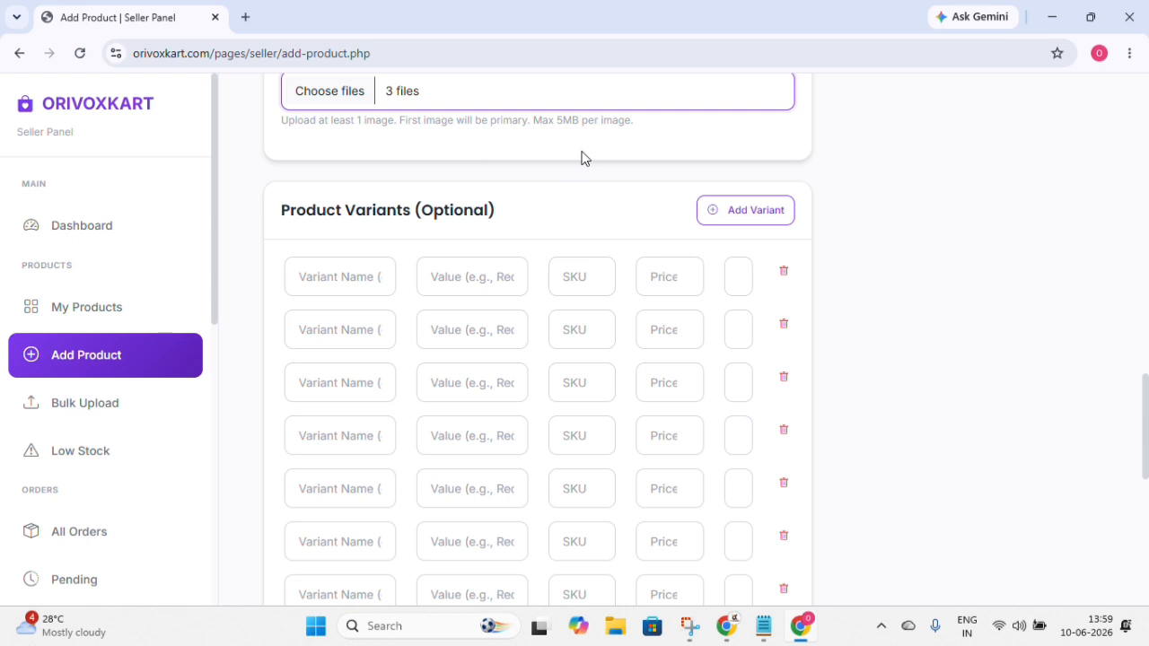
scroll(570, 226, down, 1)
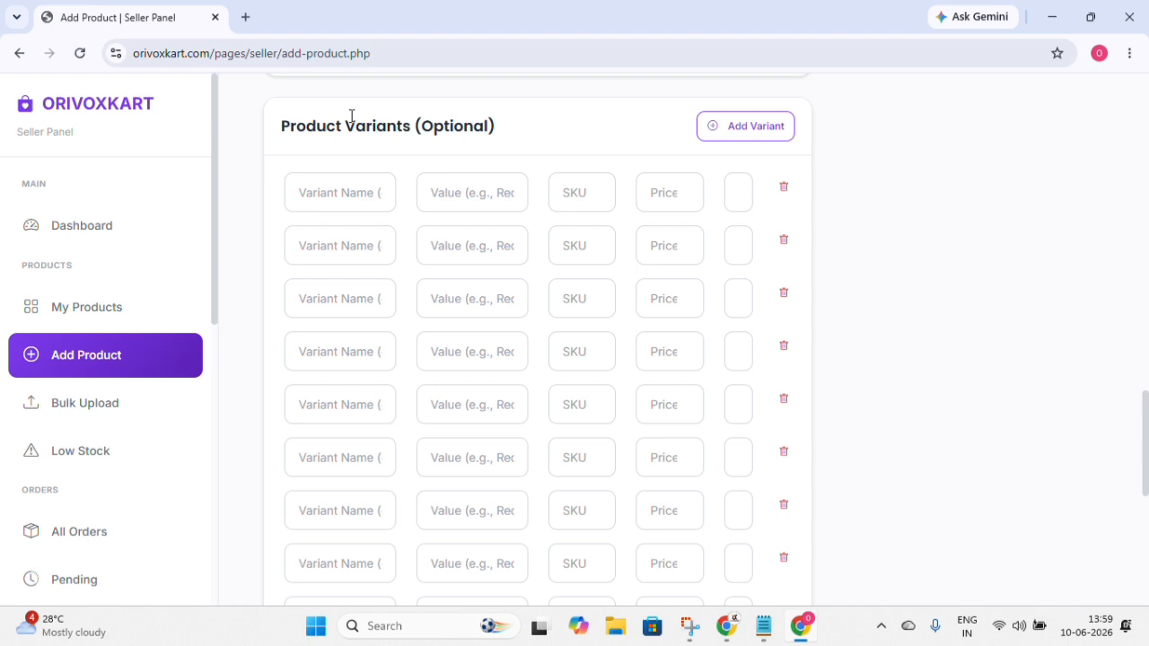
click(781, 190)
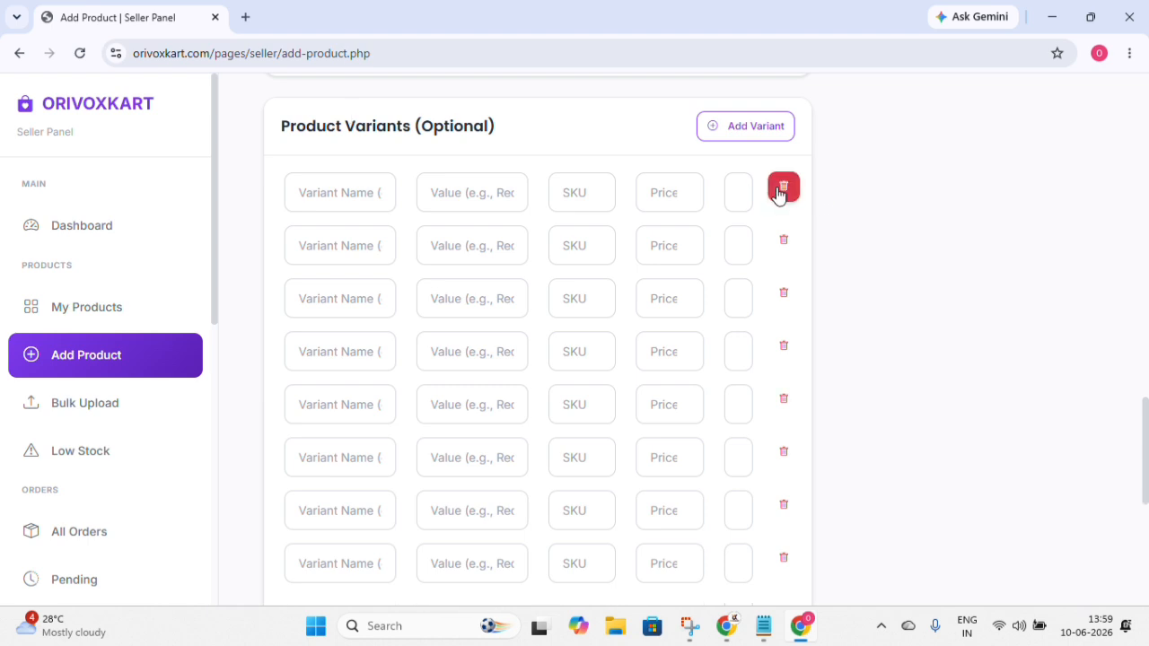
click(781, 190)
click(781, 190)
click(781, 191)
click(781, 191)
click(781, 190)
click(782, 191)
click(781, 192)
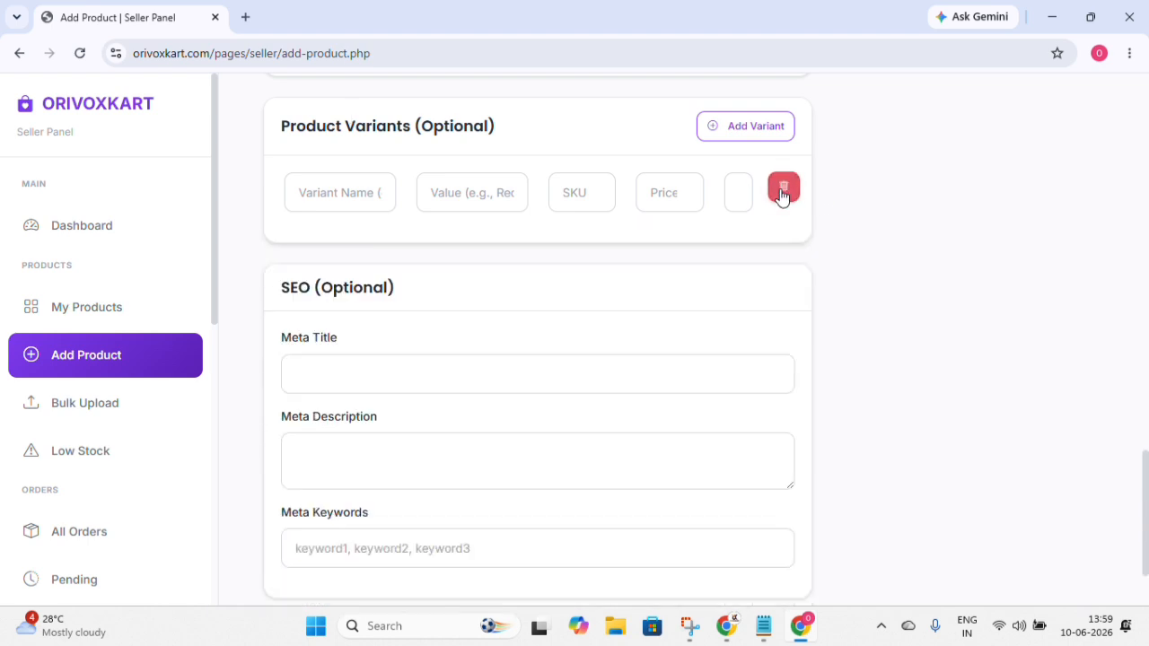
click(782, 191)
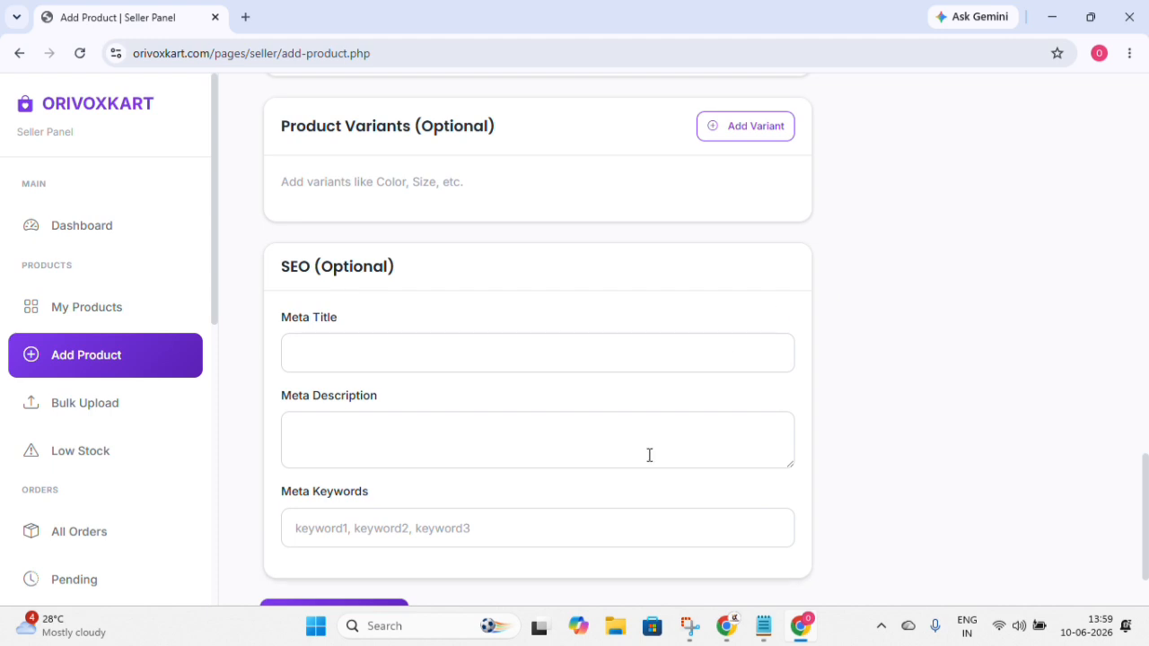
Switch to the Notepad document and copy the full product title line for the SEO meta title.
click(368, 347)
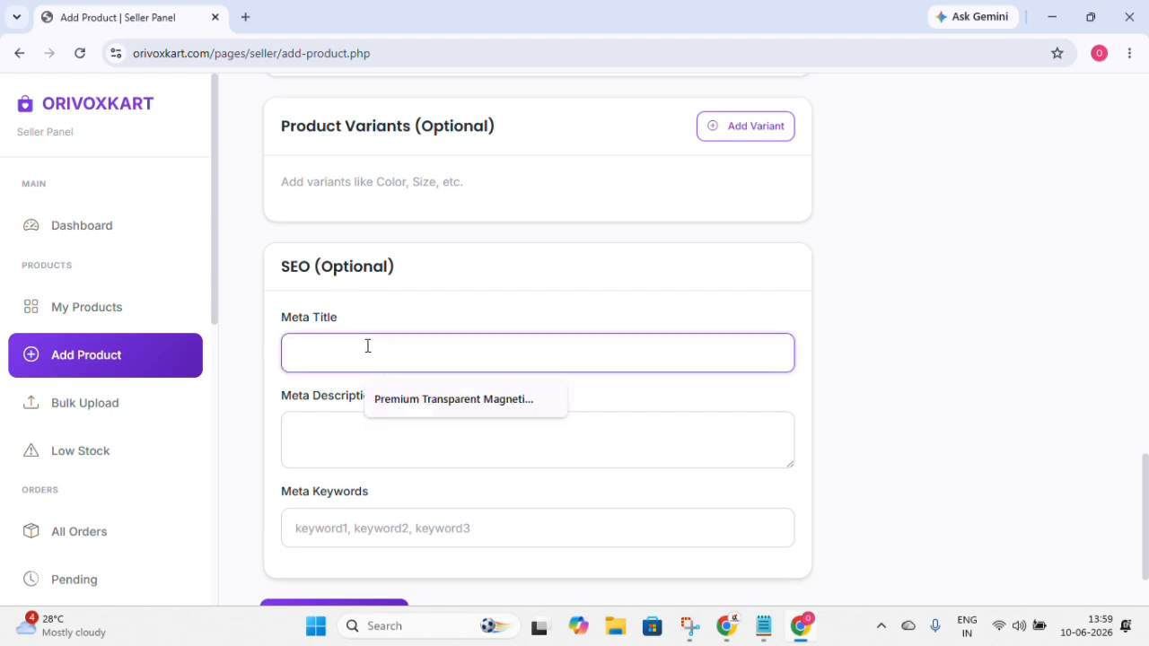
click(549, 285)
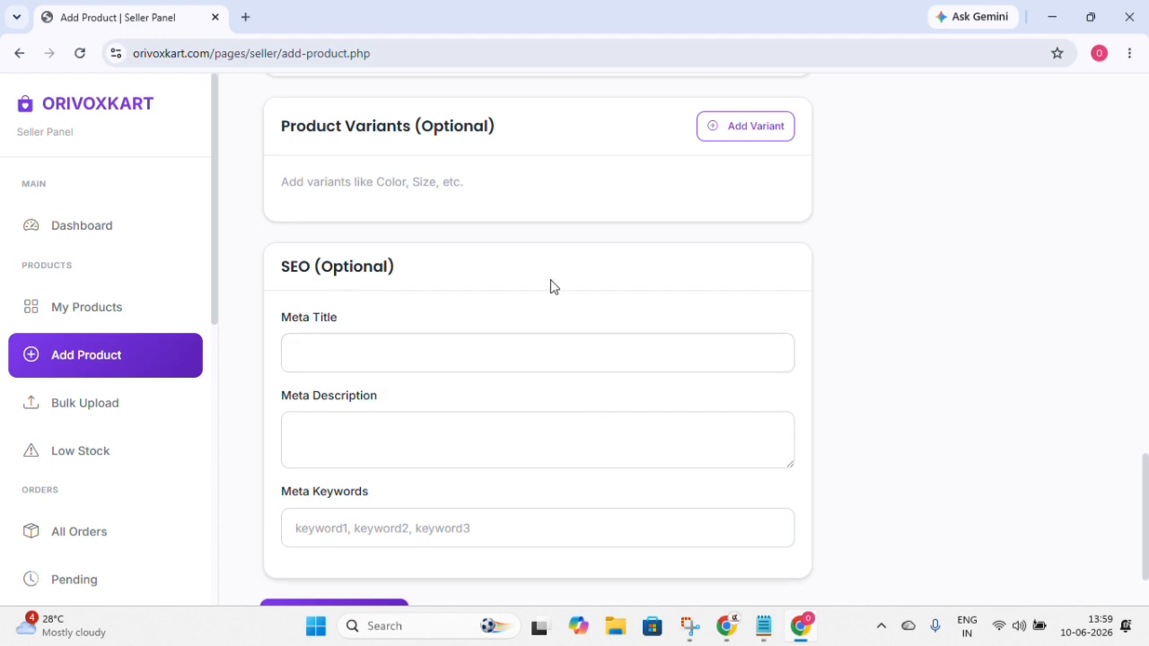
click(763, 625)
scroll(433, 290, up, 5)
scroll(449, 278, up, 5)
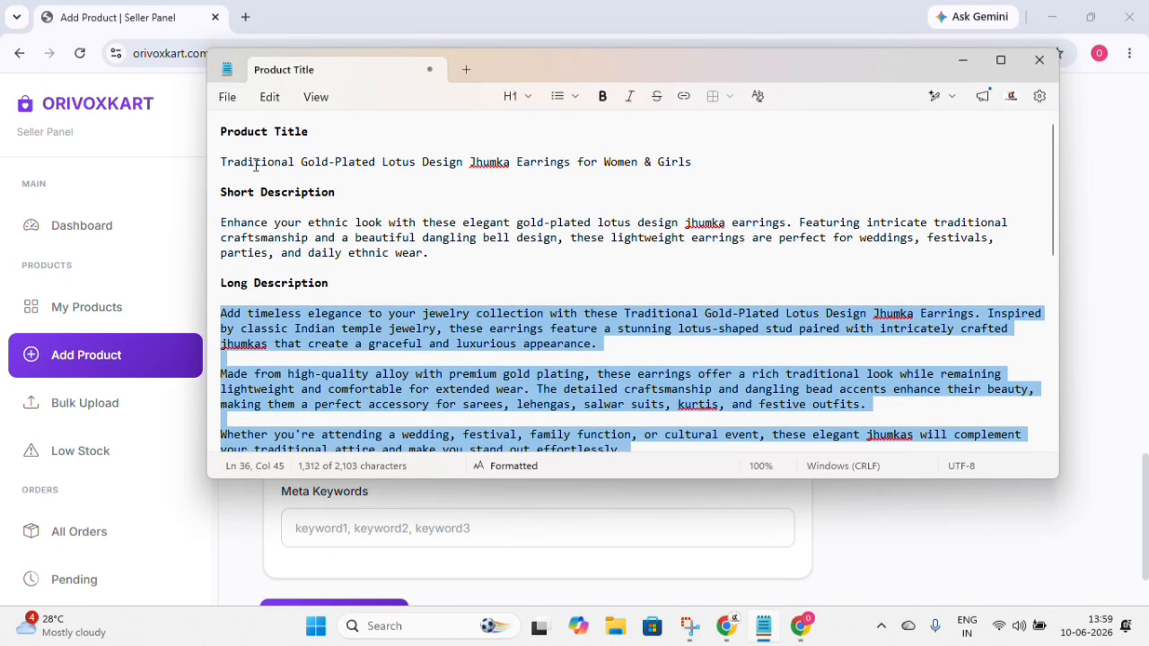
triple_click(223, 163)
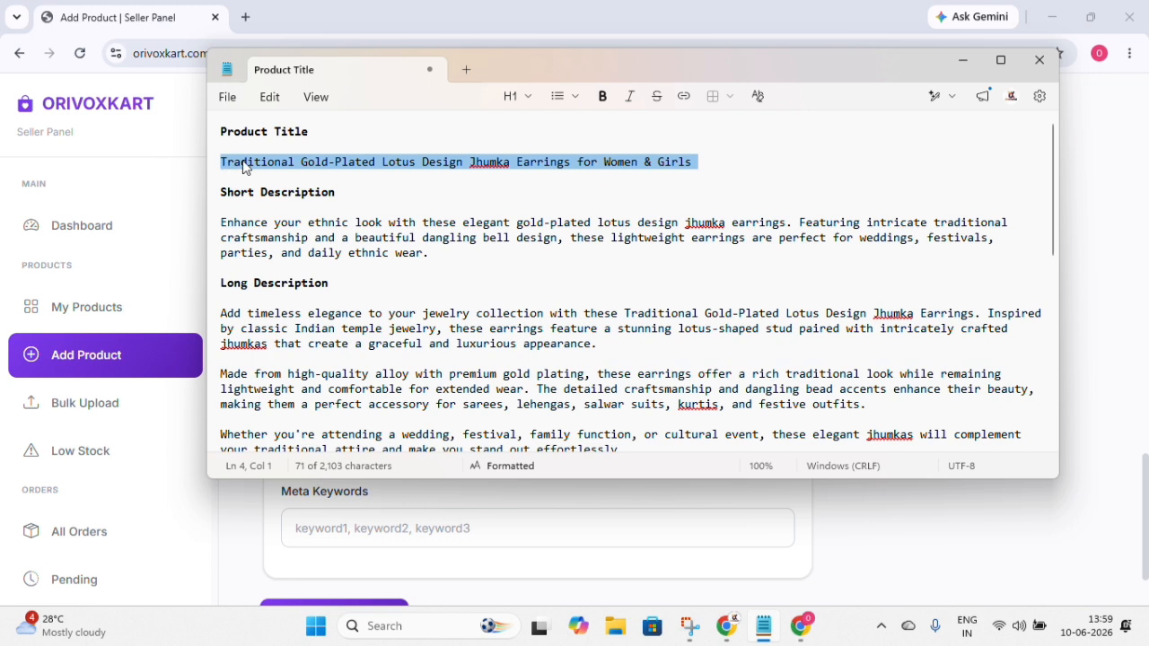
right_click(431, 165)
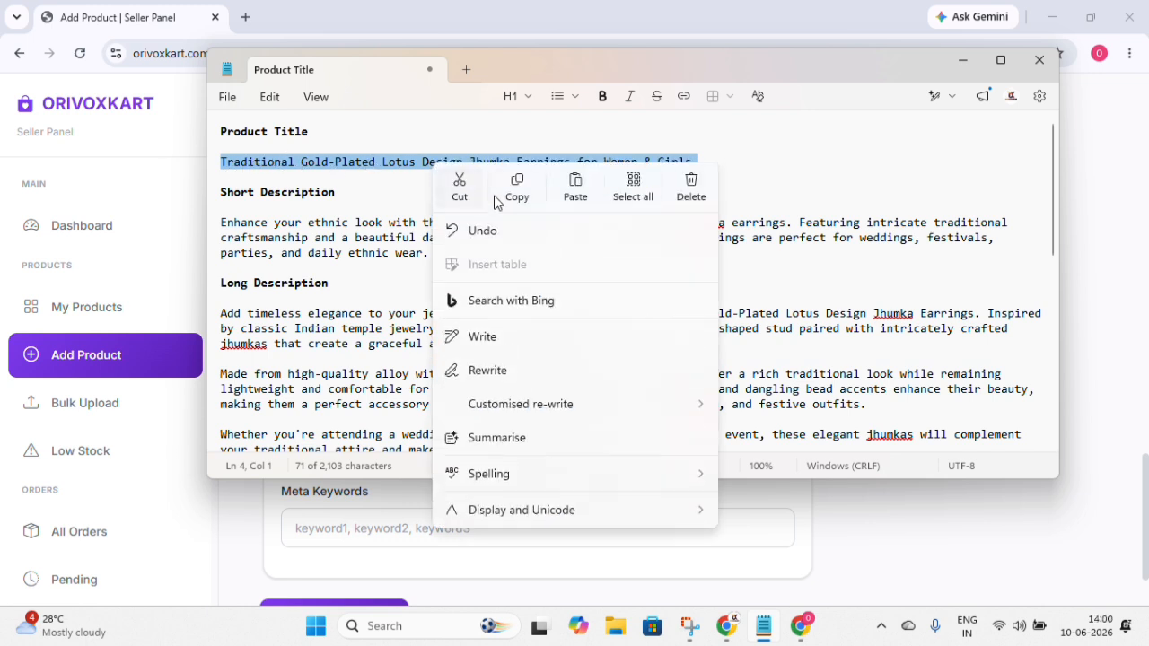
click(529, 189)
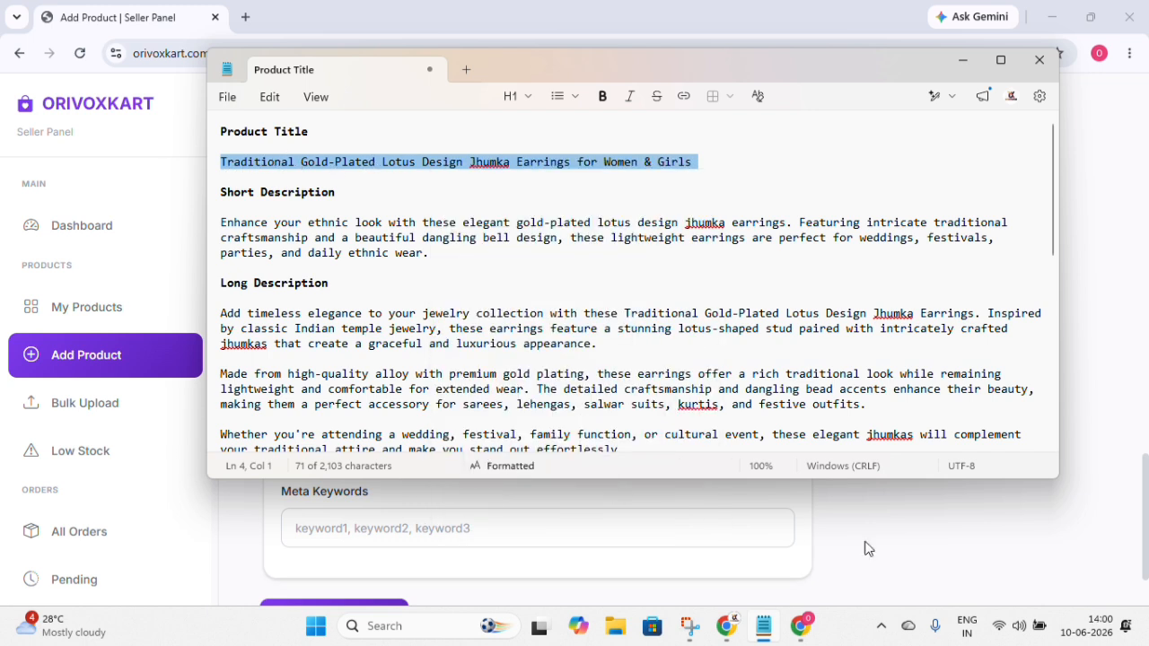
Return to the seller panel in Chrome and fill Meta Title with the copied title, shortened to "Traditional Gold-Plated Lotus Design Jhumka Earrings".
click(800, 628)
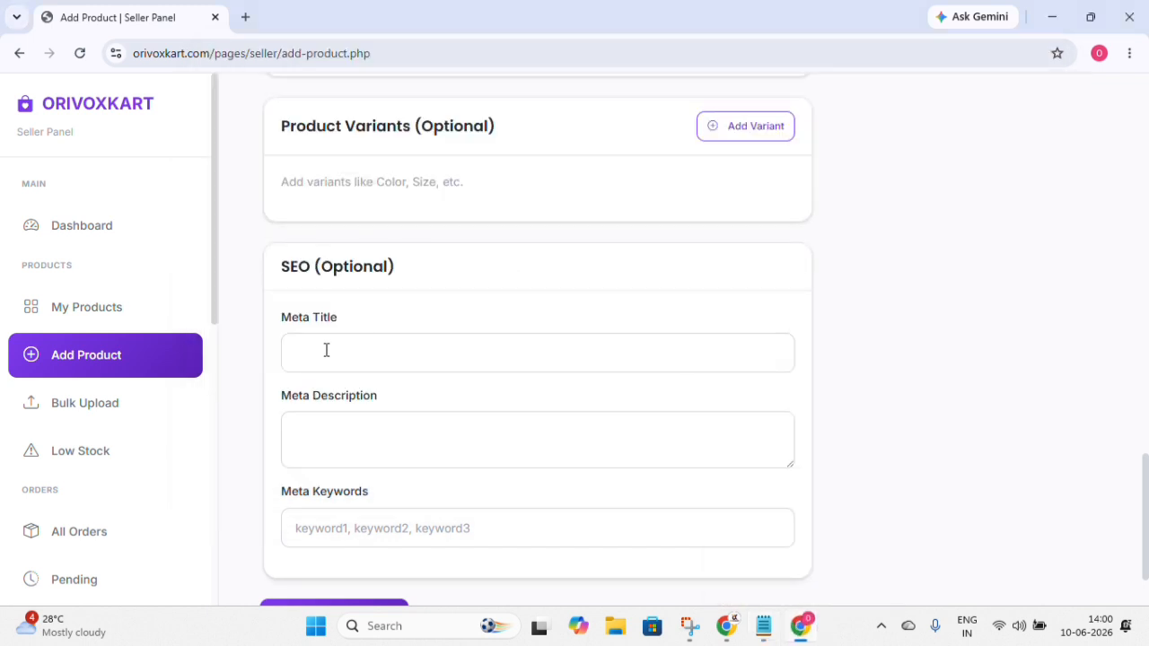
click(325, 350)
key(ctrl+v)
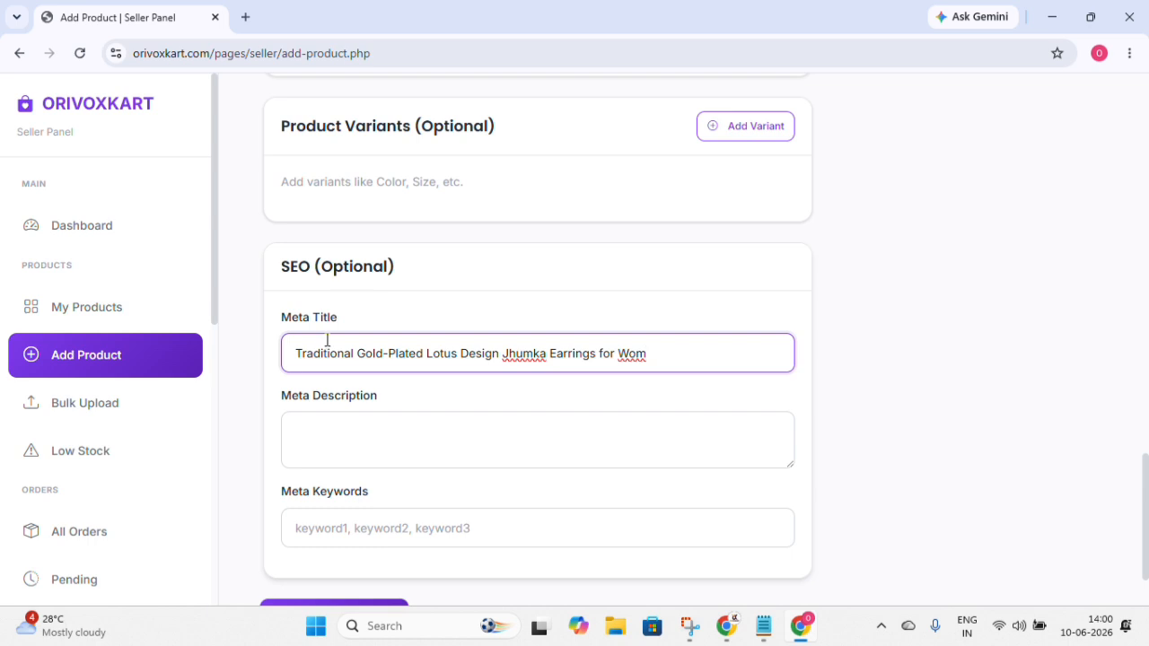
key(BackSpace)
key(BackSpace)
key(BackSpace)
key(BackSpace)
Switch to Notepad and copy the first two lines of the Short Description paragraph.
click(765, 638)
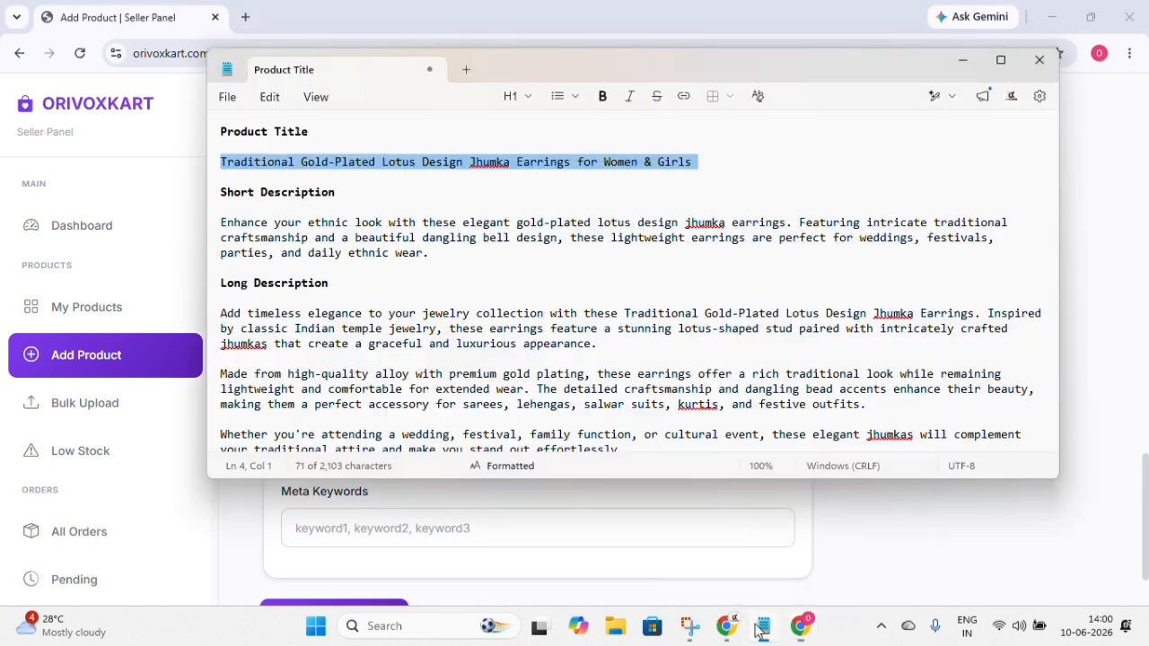
click(222, 218)
key(shift+Down)
key(shift+Down)
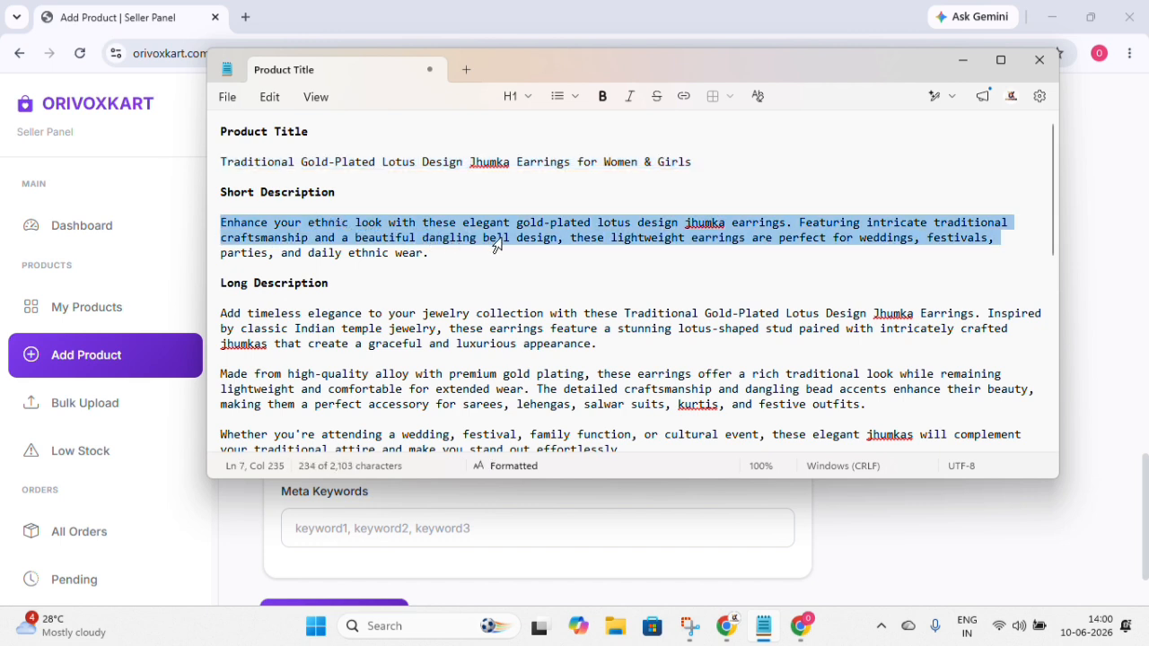
key(shift+Up)
key(shift+Down)
key(shift+Up)
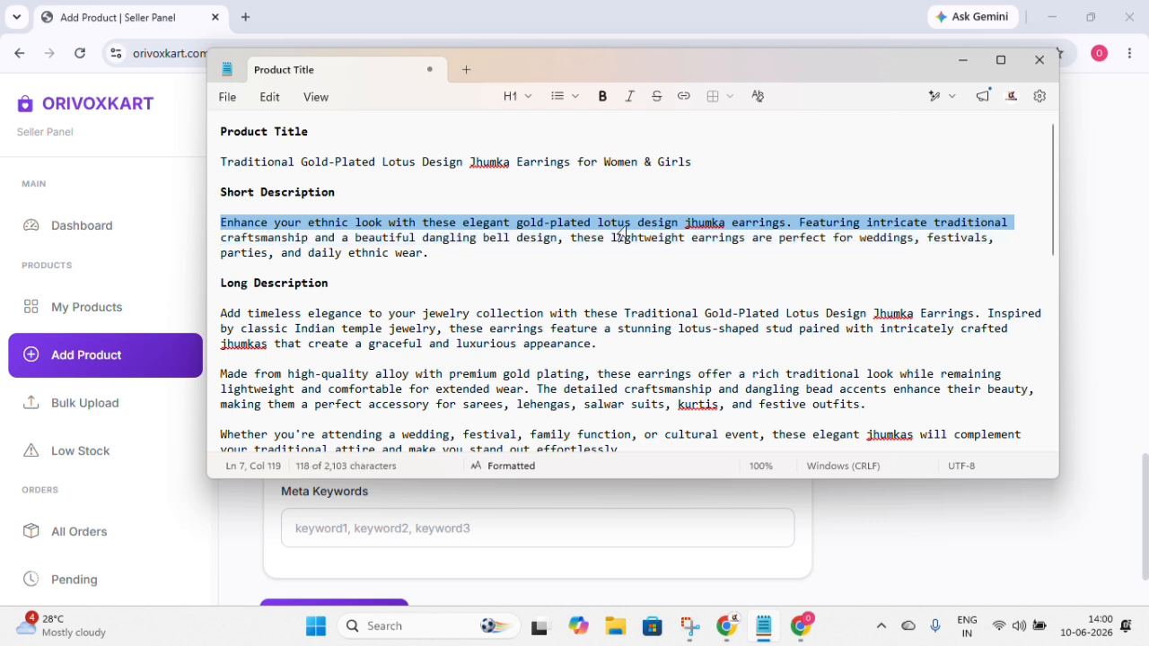
key(shift+Down)
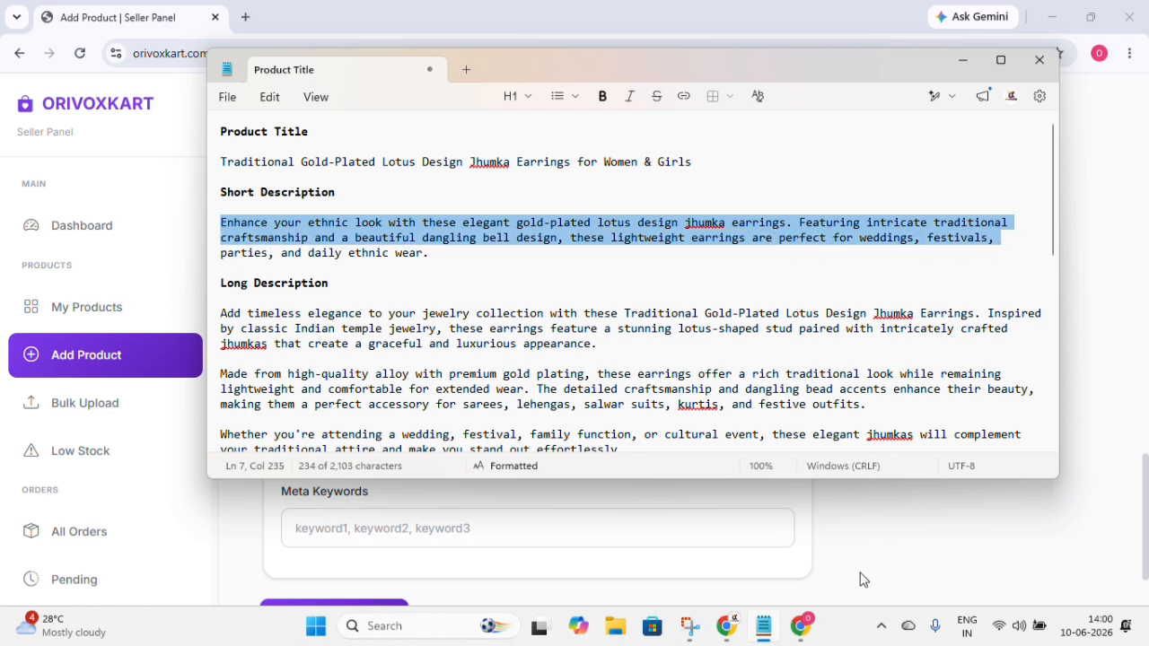
Back in Chrome, paste the copied text into Meta Description and trim it to end at "Featuring intricate traditional craftsmanship".
click(799, 627)
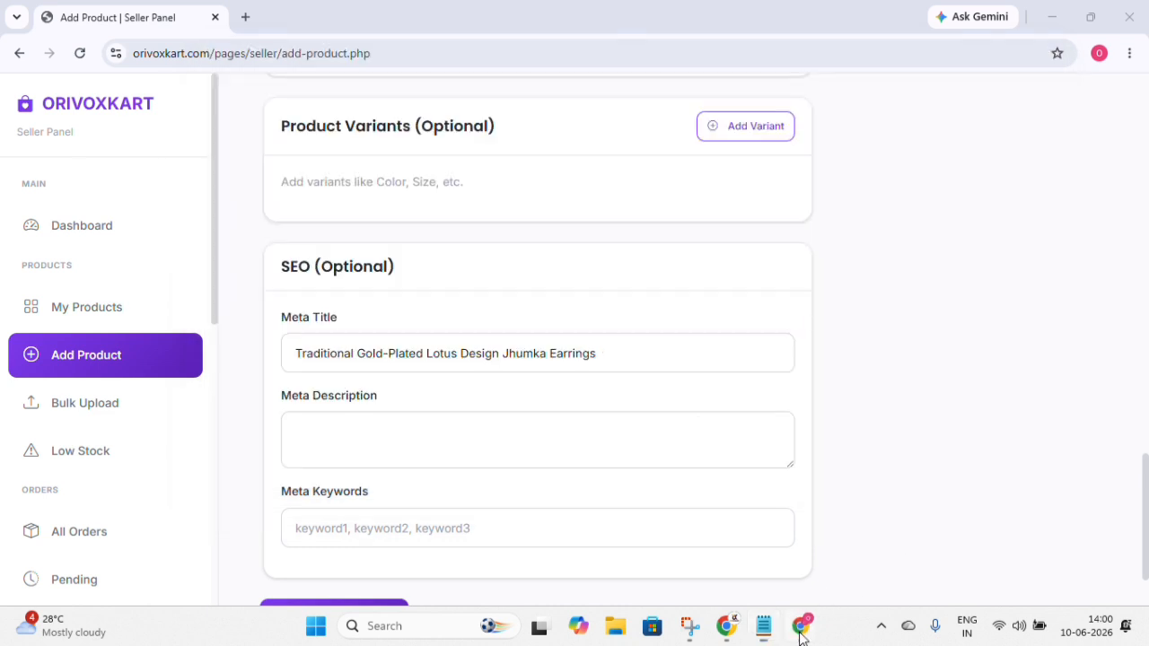
click(320, 428)
key(ctrl+v)
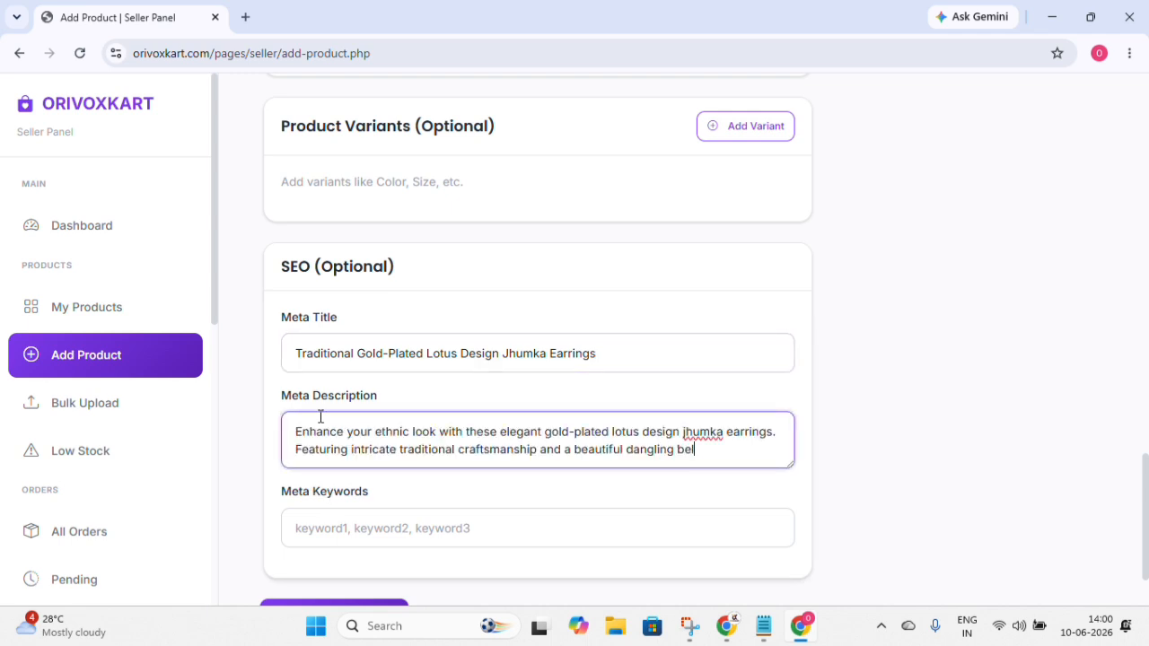
key(BackSpace)
key(BackSpace)
key(BackSpace)
key(BackSpace)
key(BackSpace)
key(BackSpace)
key(BackSpace)
key(BackSpace)
key(BackSpace)
key(BackSpace)
key(BackSpace)
key(BackSpace)
key(BackSpace)
key(BackSpace)
key(BackSpace)
key(BackSpace)
key(BackSpace)
key(BackSpace)
key(BackSpace)
key(BackSpace)
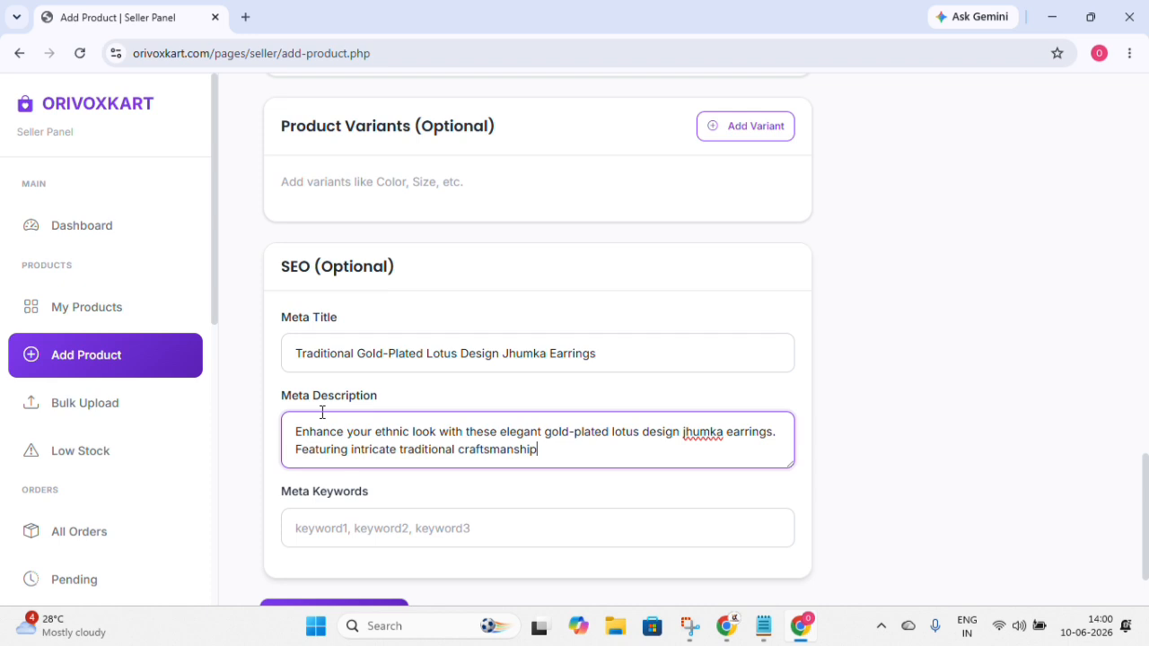
Switch to the Notepad document and copy the entire Keywords list, from "gold plated jhumka earrings" to "lotus stud earrings".
scroll(462, 446, down, 1)
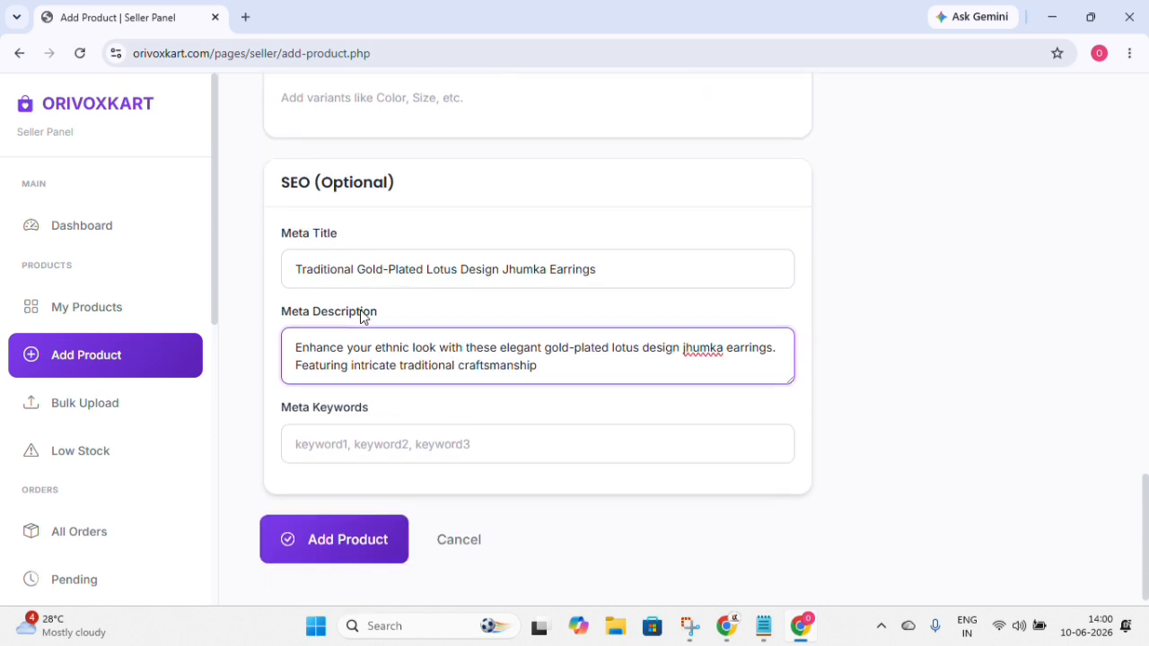
scroll(324, 334, down, 1)
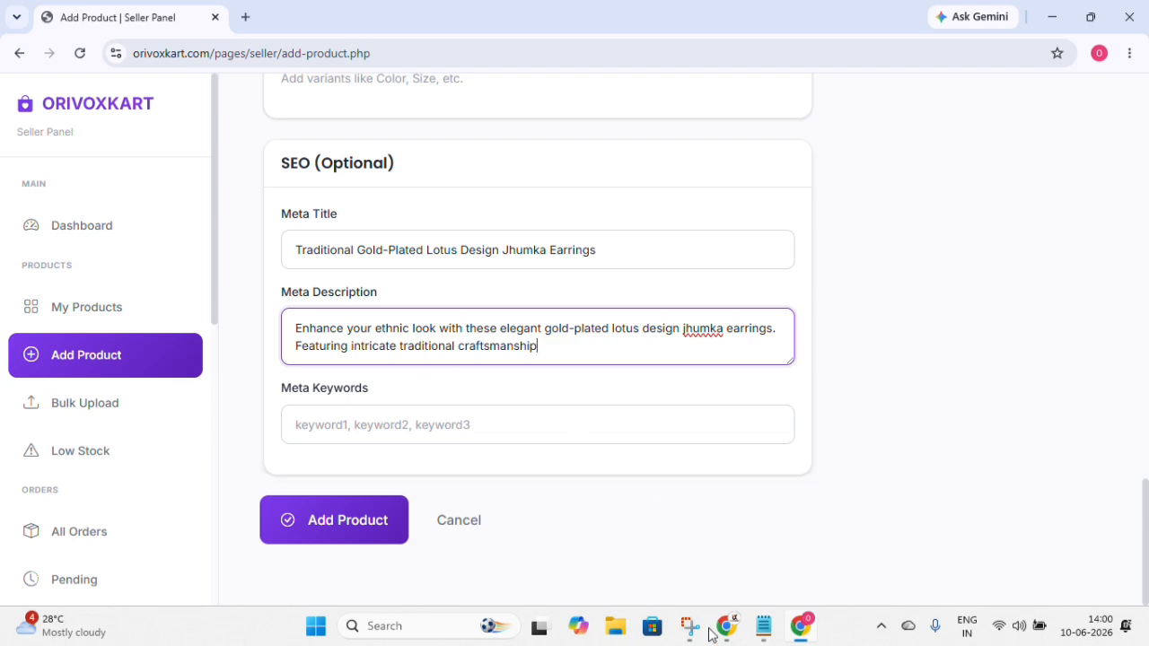
click(764, 628)
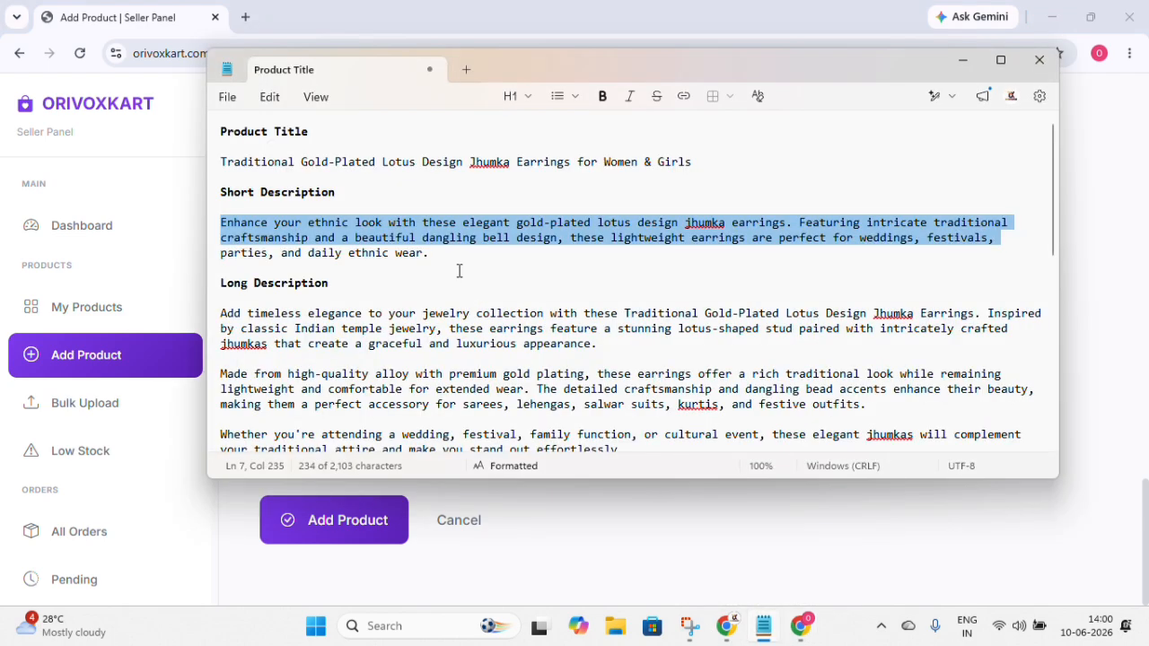
scroll(356, 321, down, 5)
scroll(357, 320, down, 5)
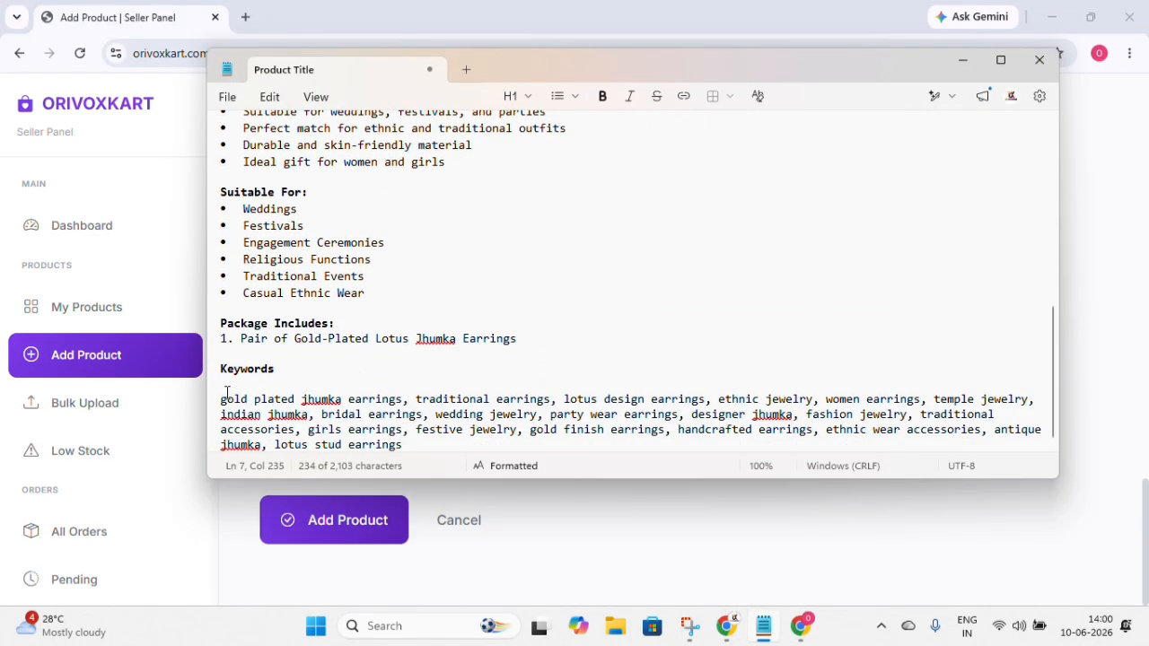
drag(222, 397, 406, 445)
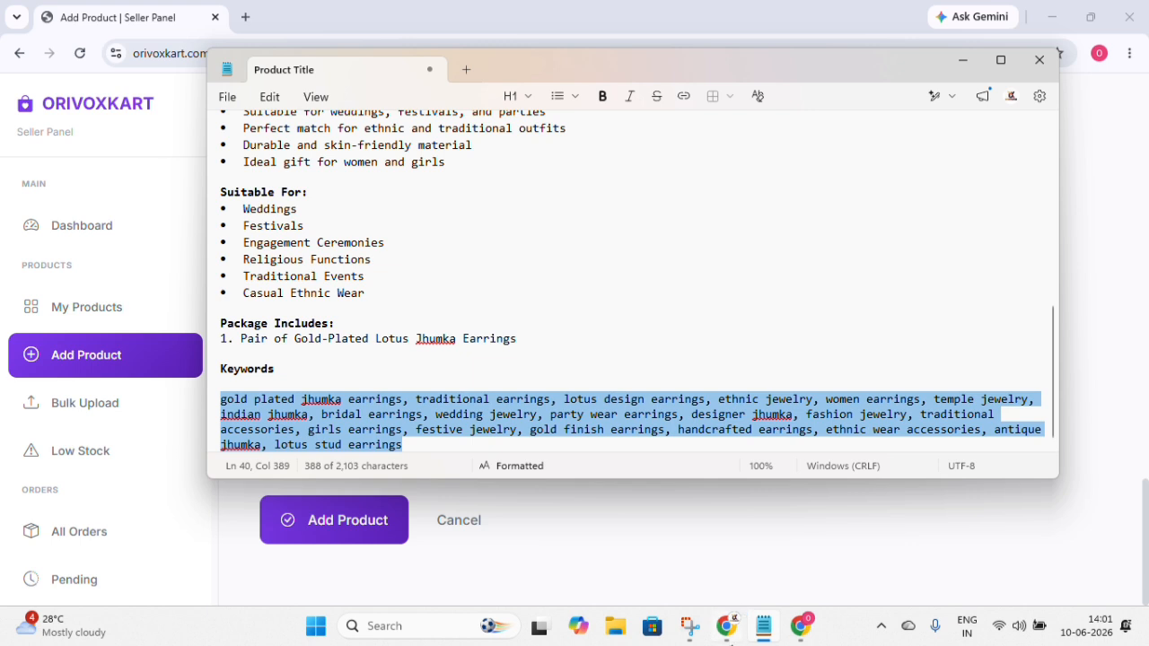
Return to the seller panel in Chrome and paste the copied keyword list into Meta Keywords.
click(805, 630)
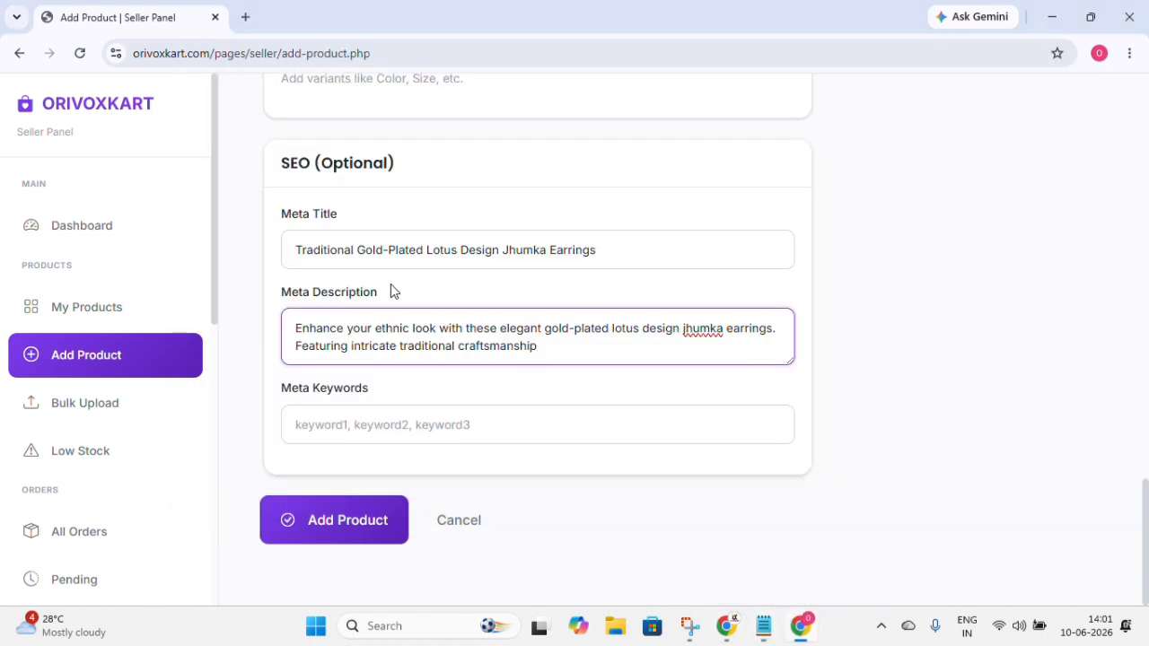
click(358, 419)
key(ctrl+v)
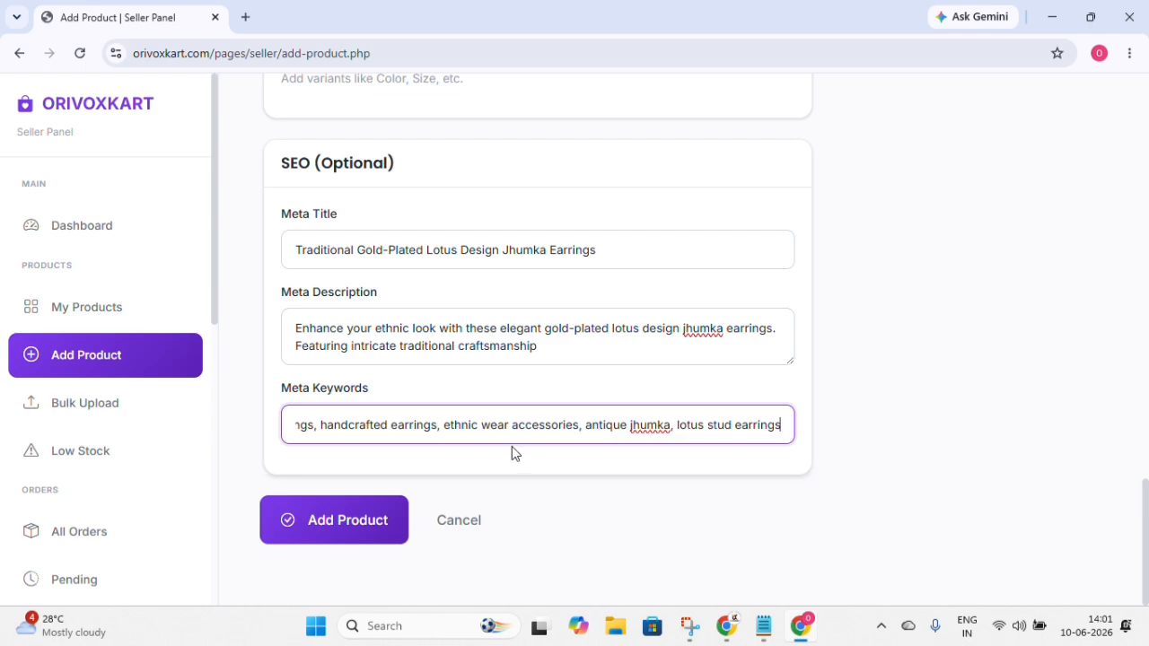
Review the whole product form, checking the basic information, pricing, uploaded images, variants and SEO entries.
scroll(677, 377, up, 7)
scroll(690, 377, up, 10)
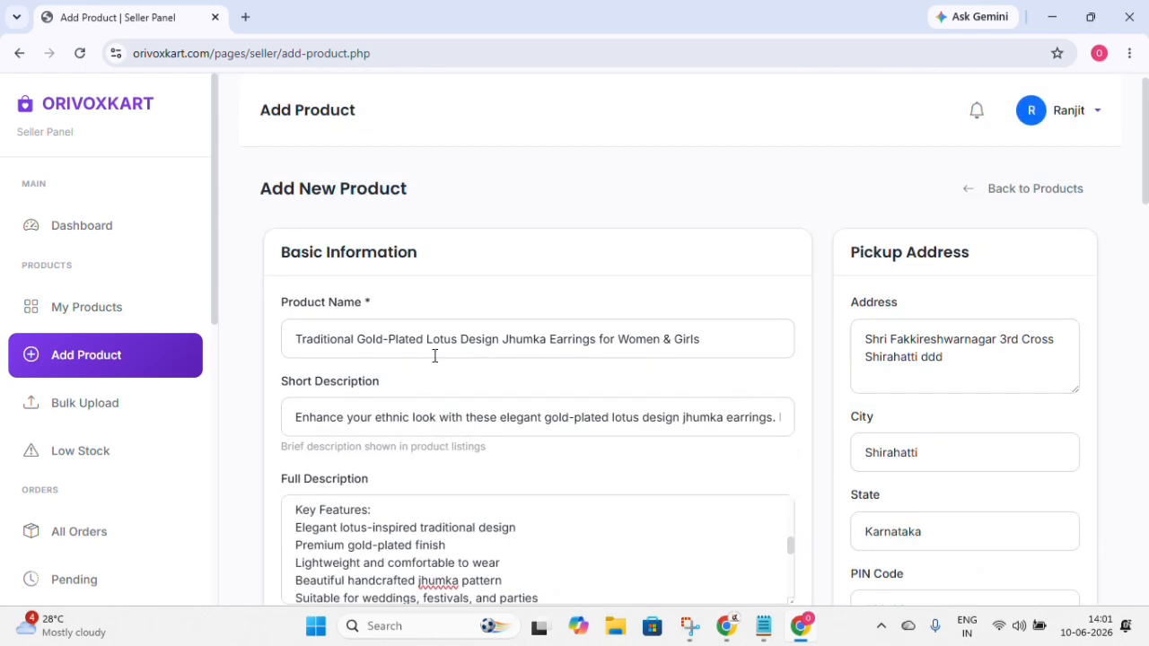
scroll(548, 337, down, 2)
scroll(339, 219, down, 2)
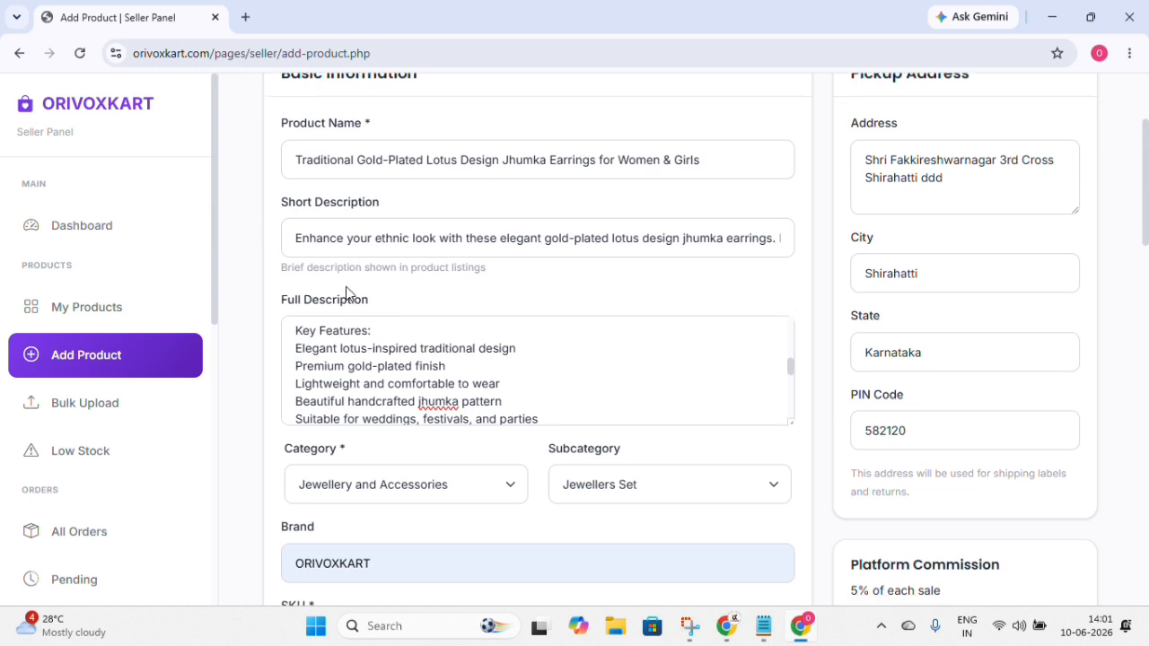
scroll(428, 236, down, 2)
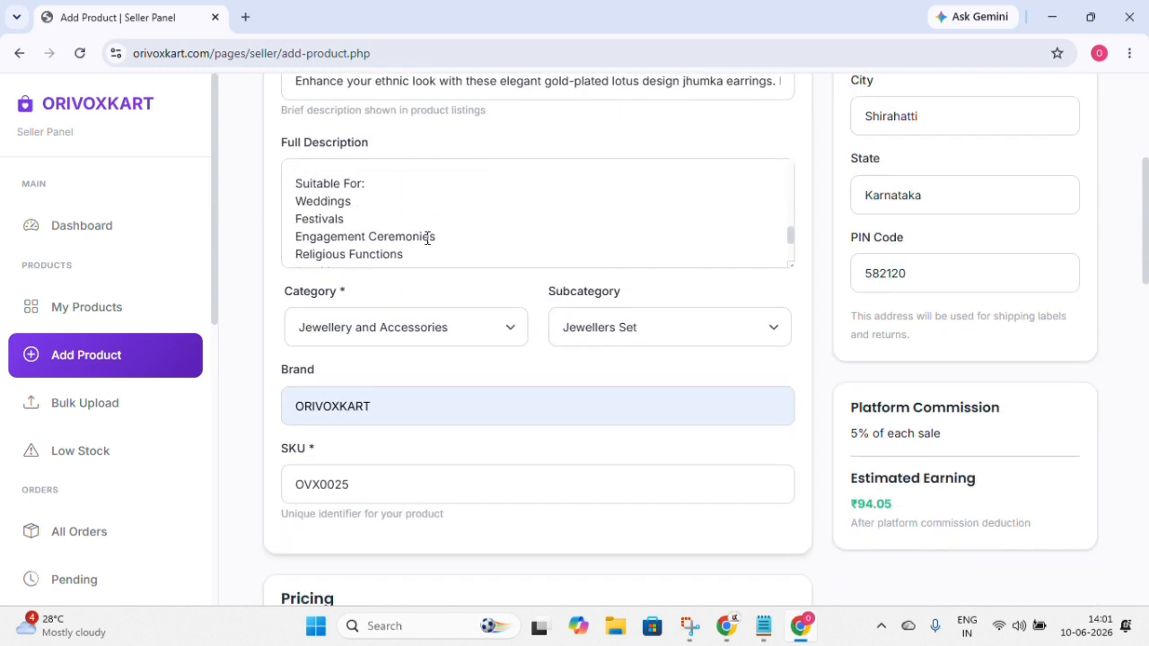
scroll(658, 339, down, 1)
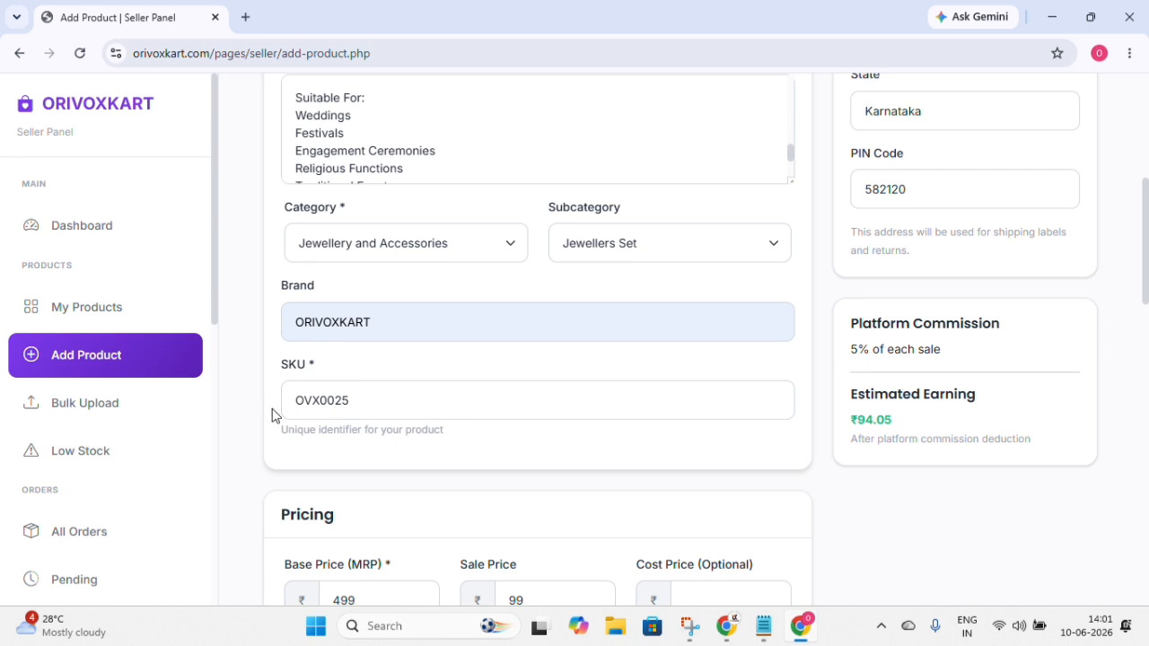
scroll(451, 380, down, 3)
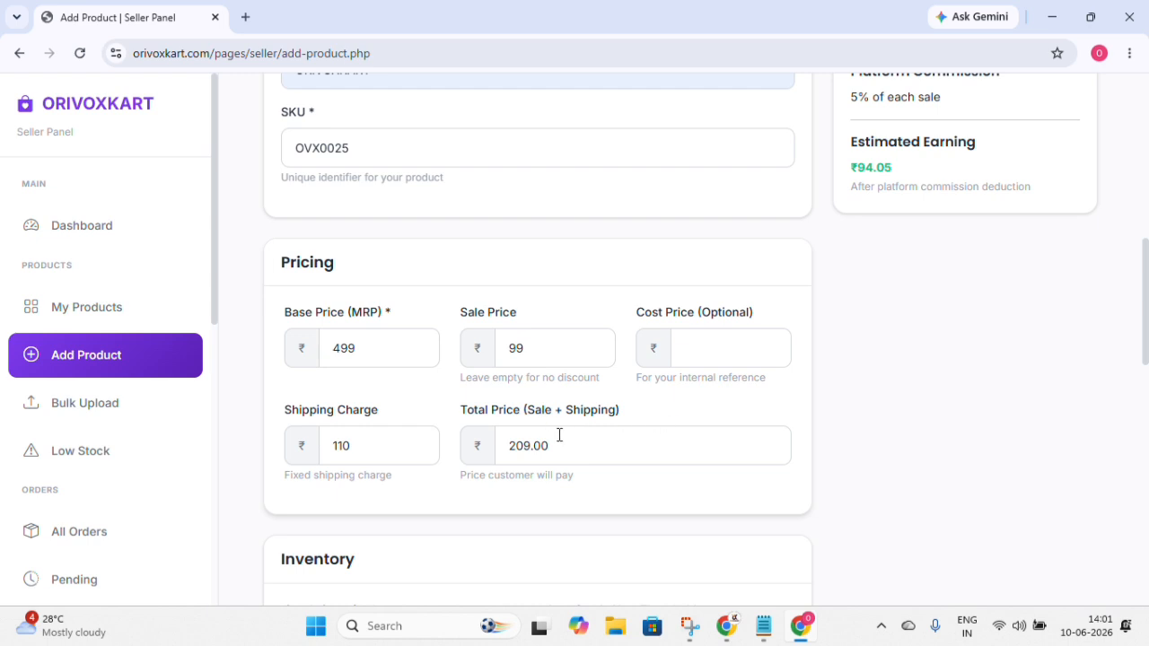
scroll(341, 469, down, 4)
scroll(545, 256, down, 4)
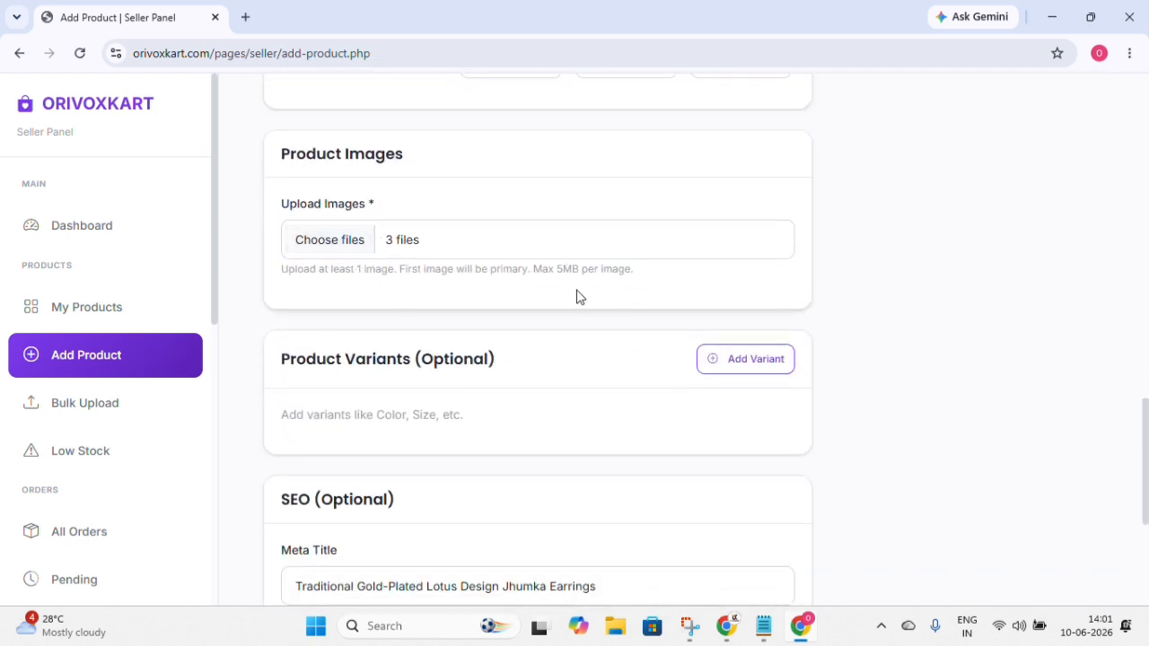
scroll(399, 379, down, 1)
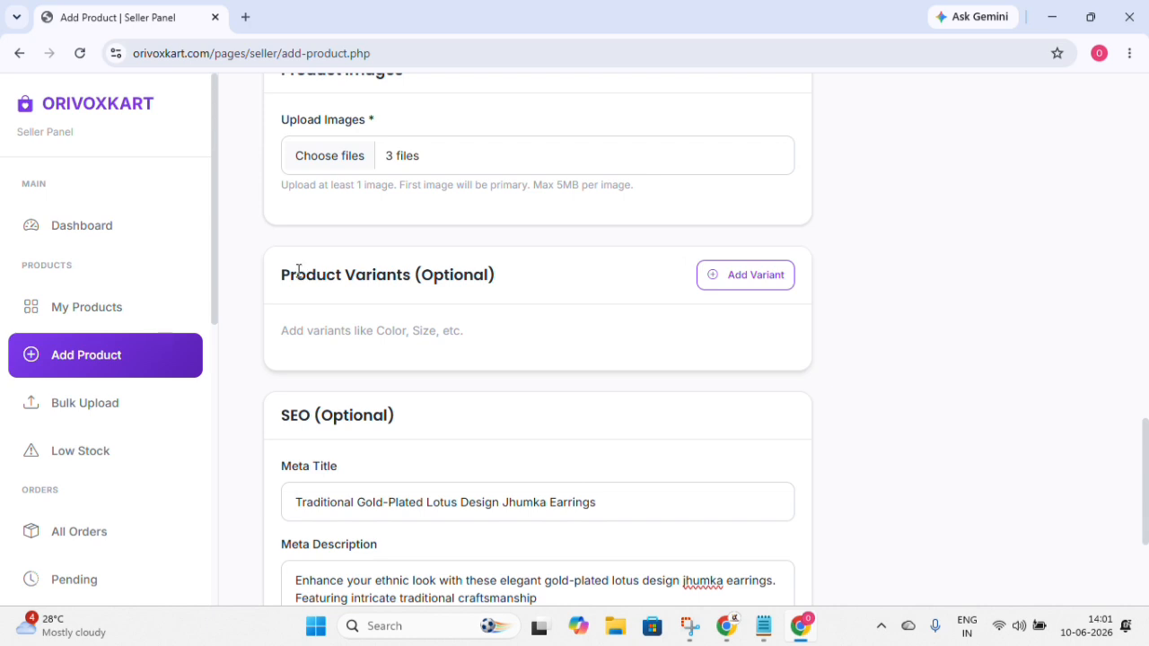
scroll(476, 368, down, 2)
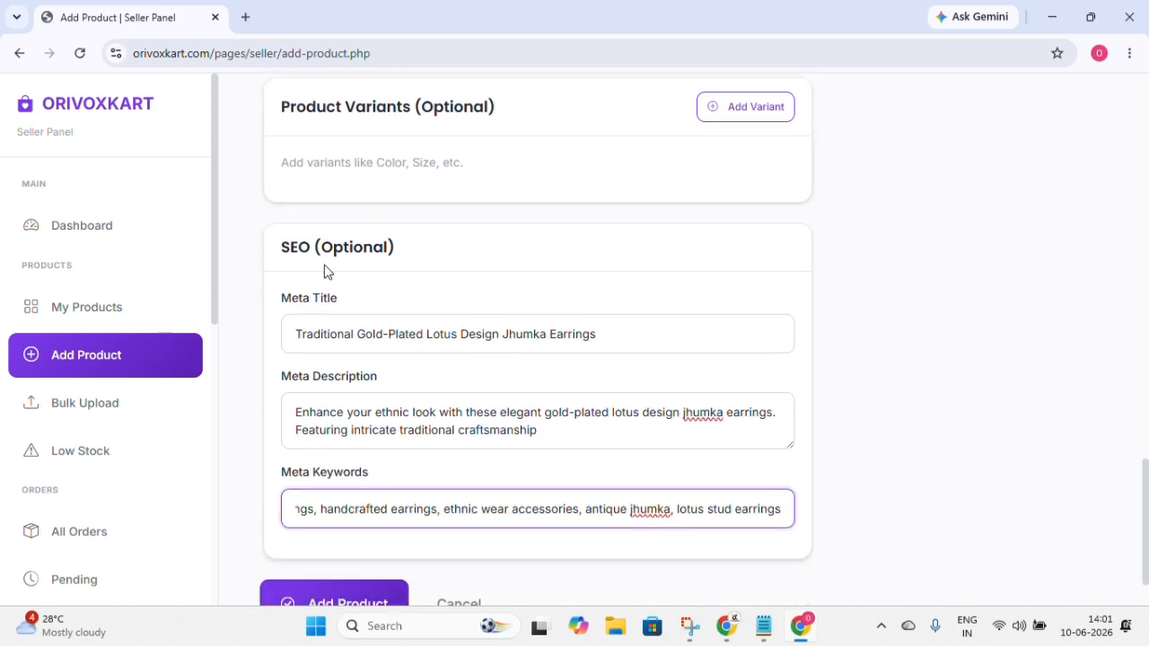
scroll(429, 298, down, 1)
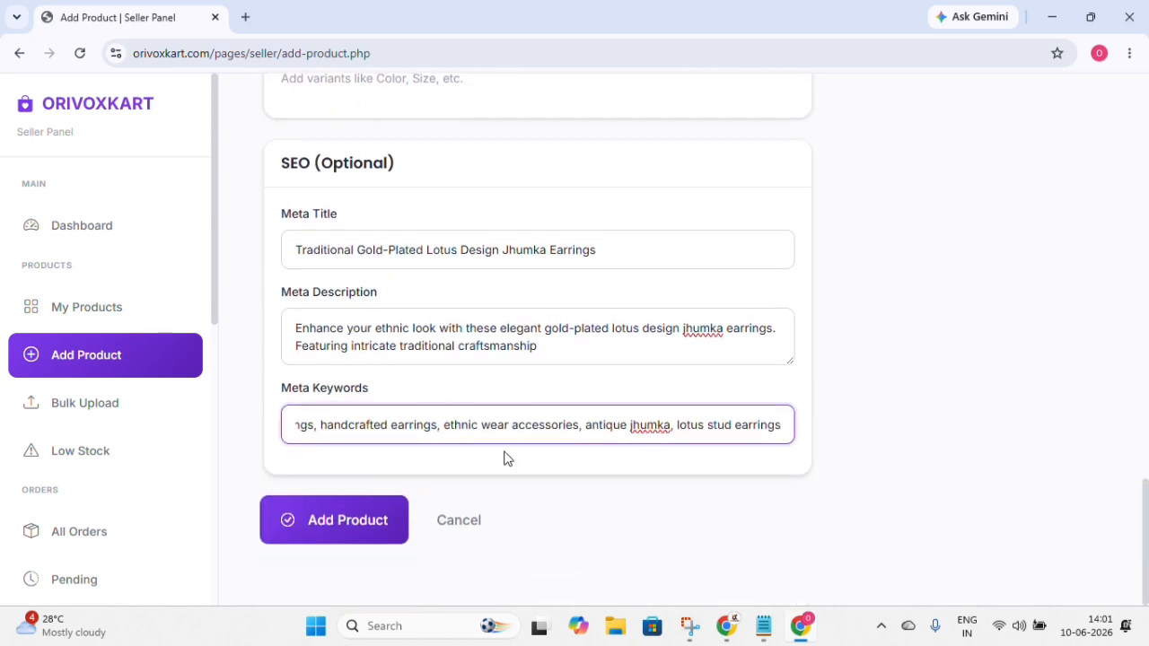
Submit the completed jhumka earrings product and highlight the confirmation message.
click(321, 530)
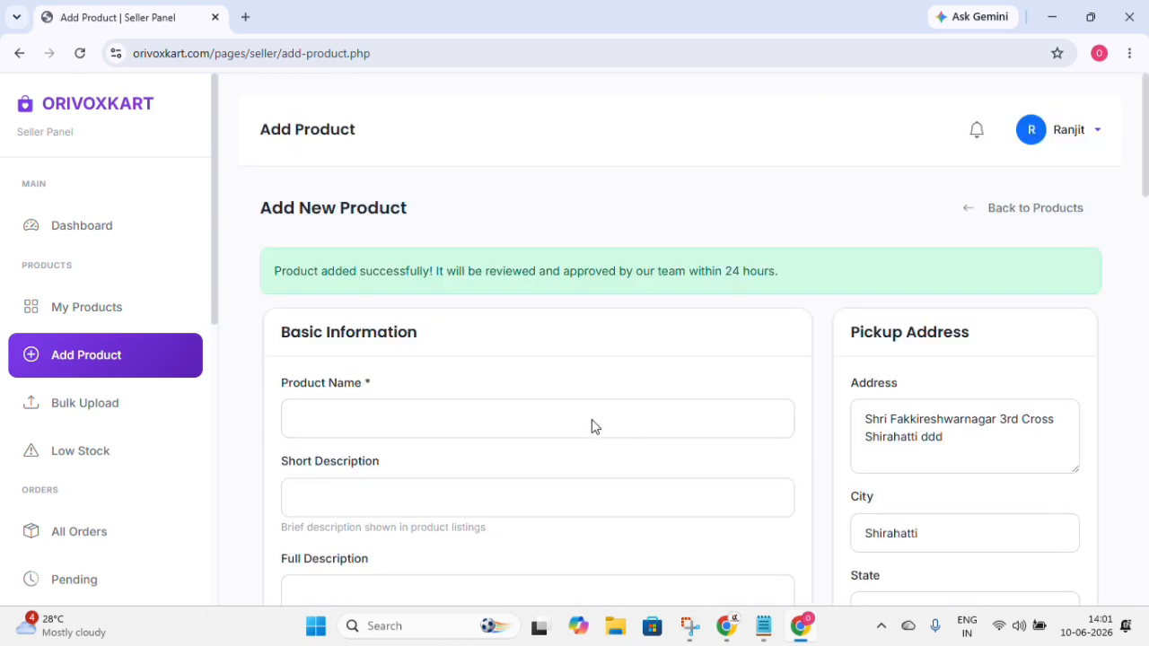
drag(274, 272, 806, 275)
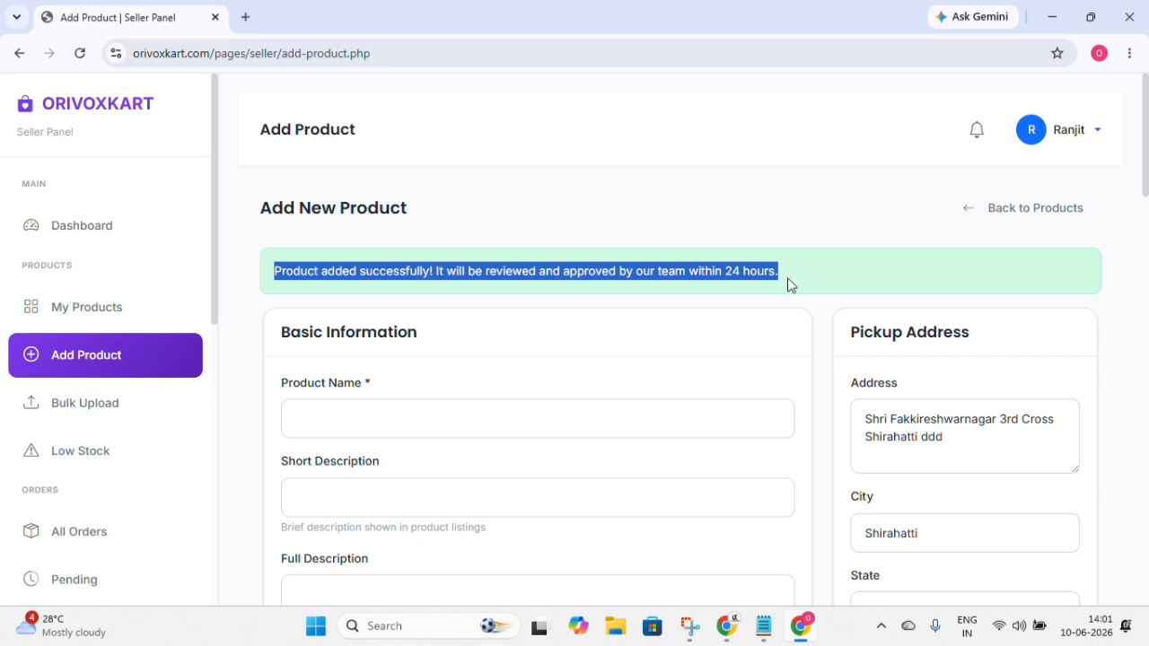
Open the seller's product list and examine the MRP and selling price of the gold-plated lotus earrings.
click(52, 311)
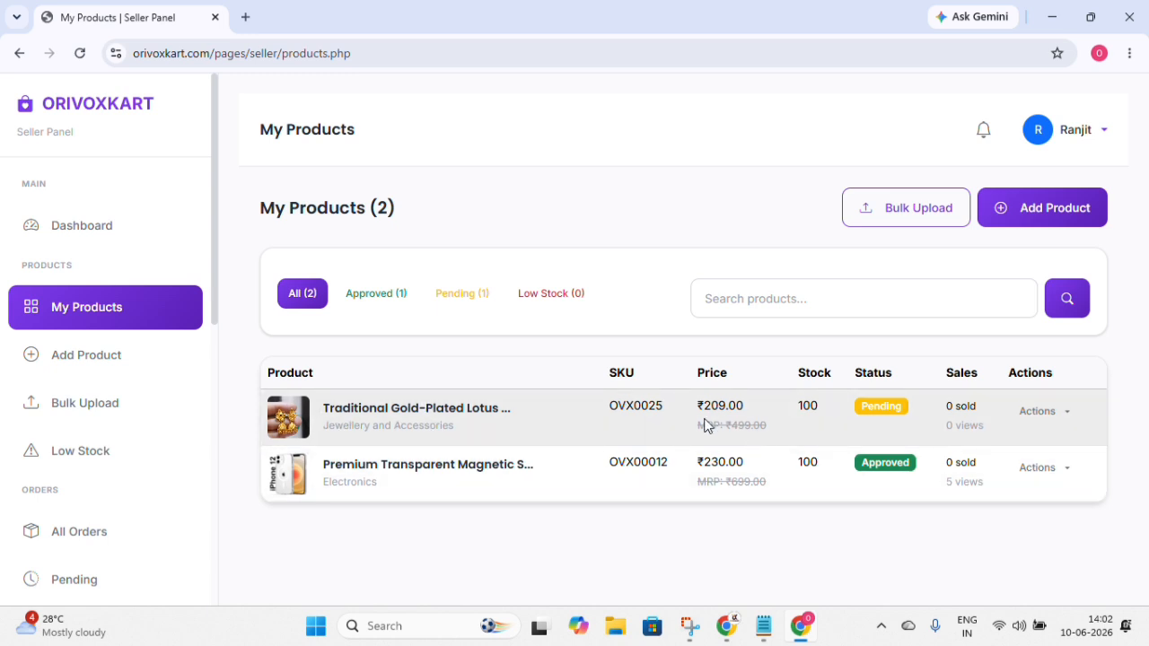
drag(698, 429, 778, 432)
drag(746, 408, 694, 412)
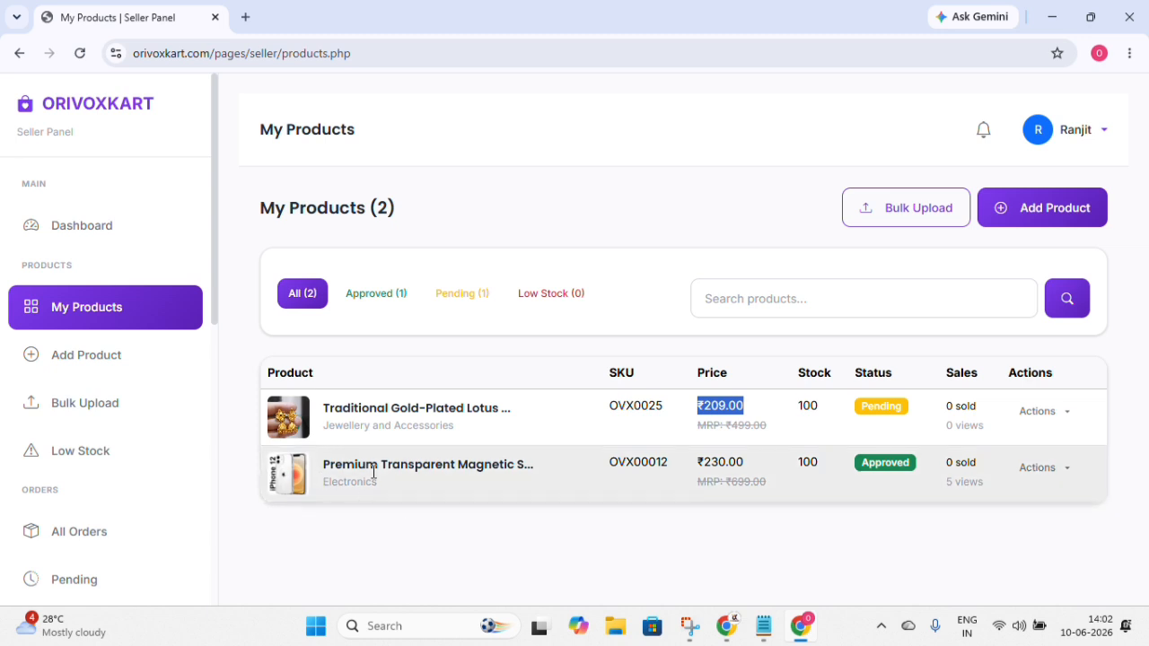
Search Google for "orivoxkart" in a new browser tab and open the ORIVOXKART home page.
click(245, 17)
click(430, 316)
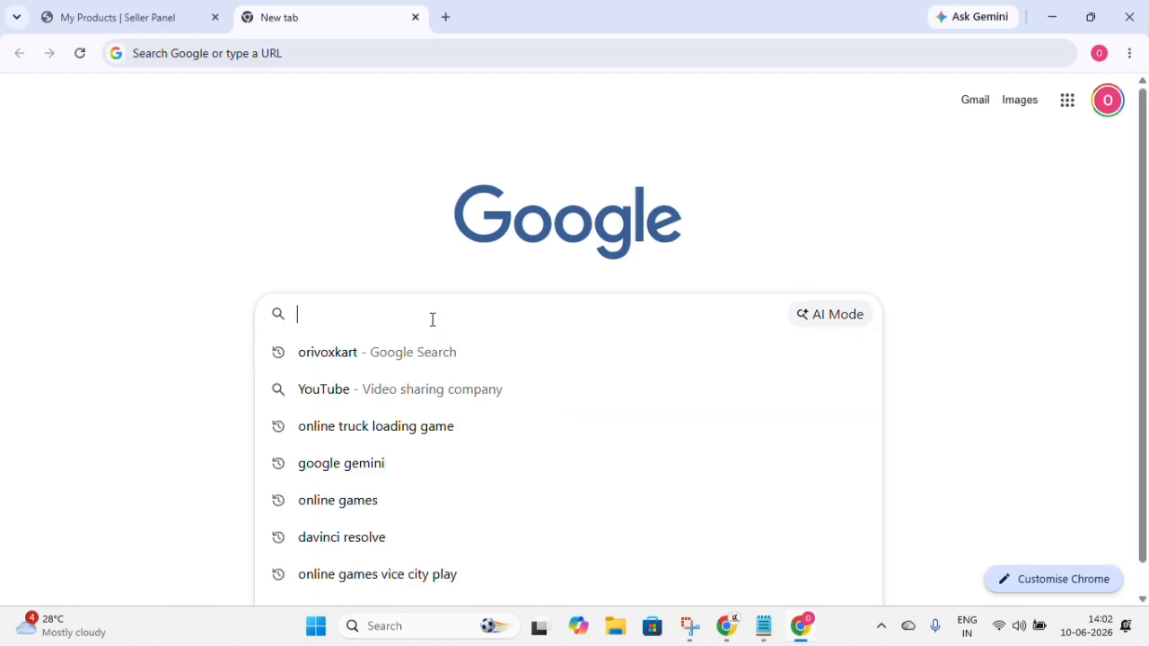
click(364, 355)
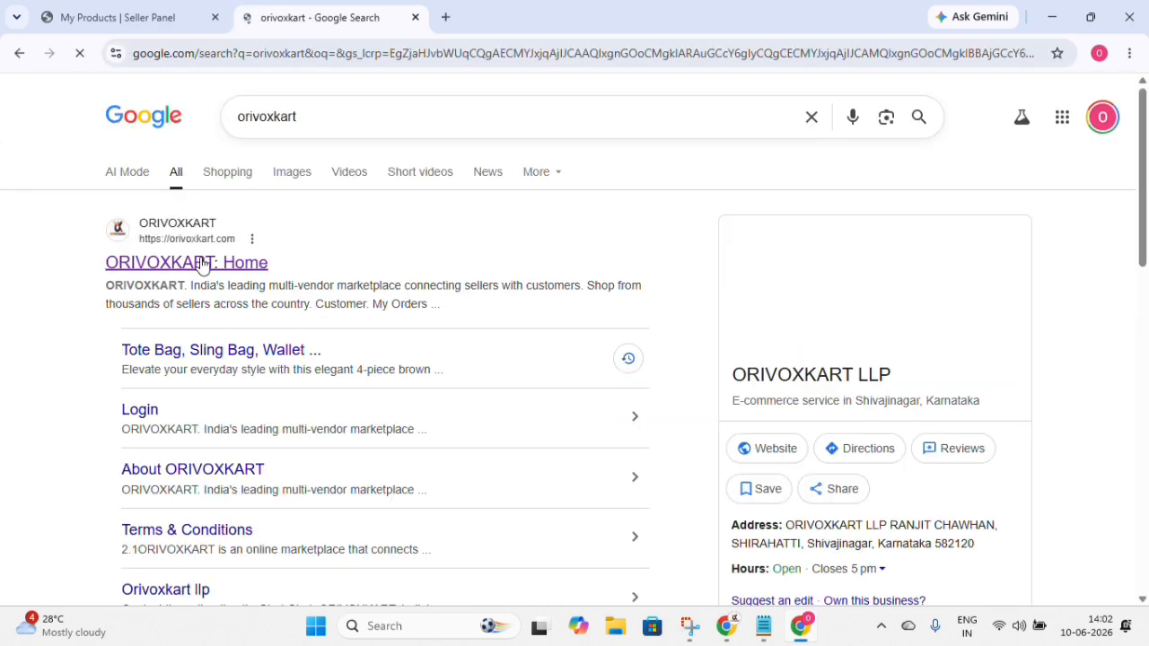
click(286, 264)
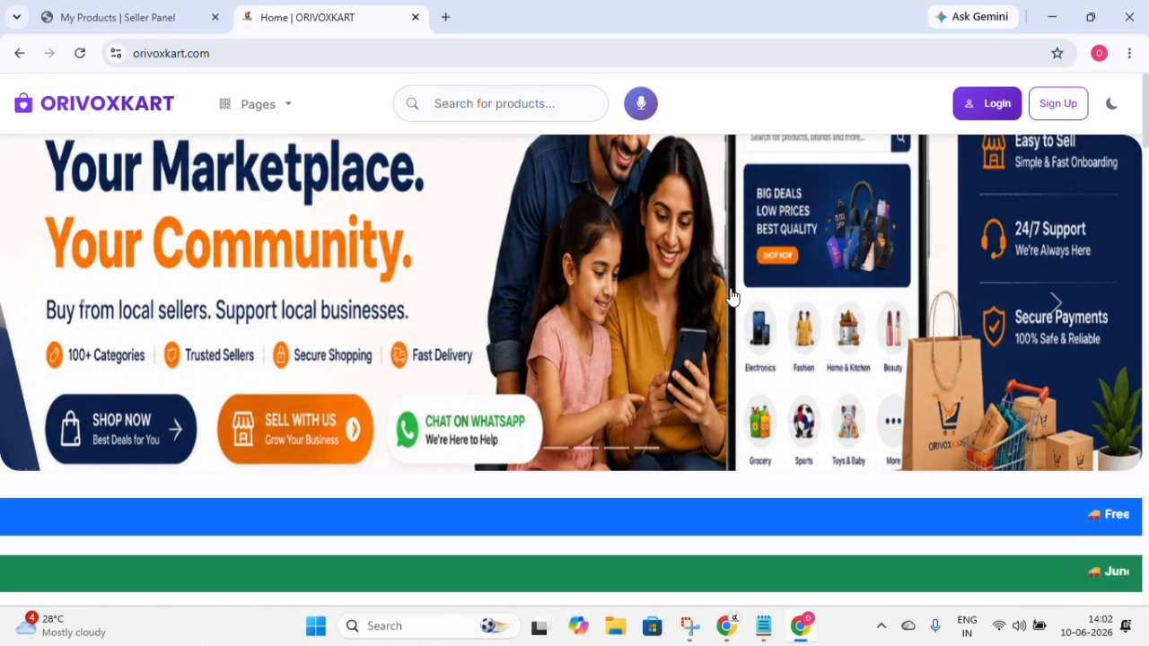
Browse the storefront home page, examining the Featured Products, Trending Now and New Arrivals sections.
scroll(403, 273, down, 1)
scroll(51, 367, down, 6)
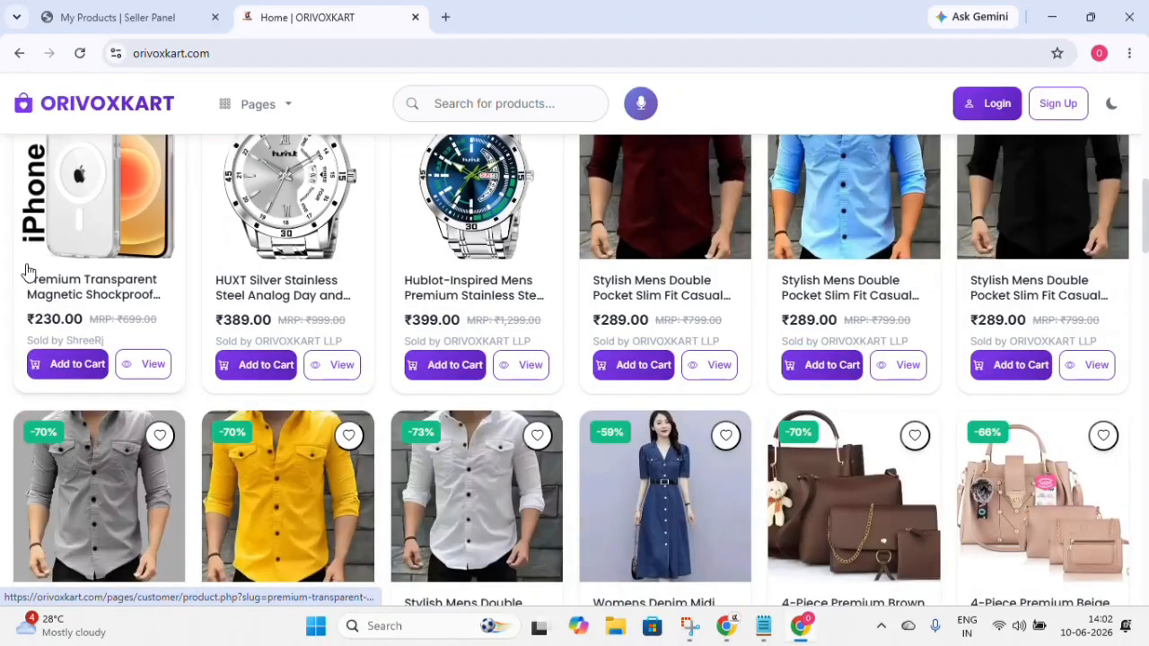
scroll(90, 278, up, 1)
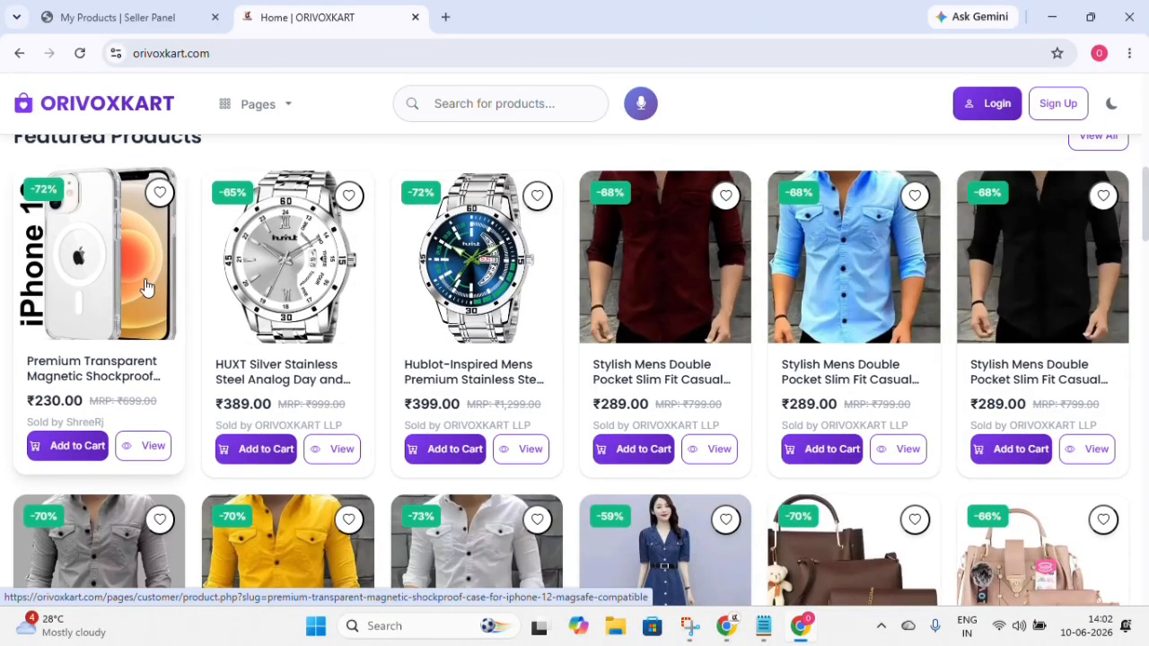
scroll(146, 287, up, 1)
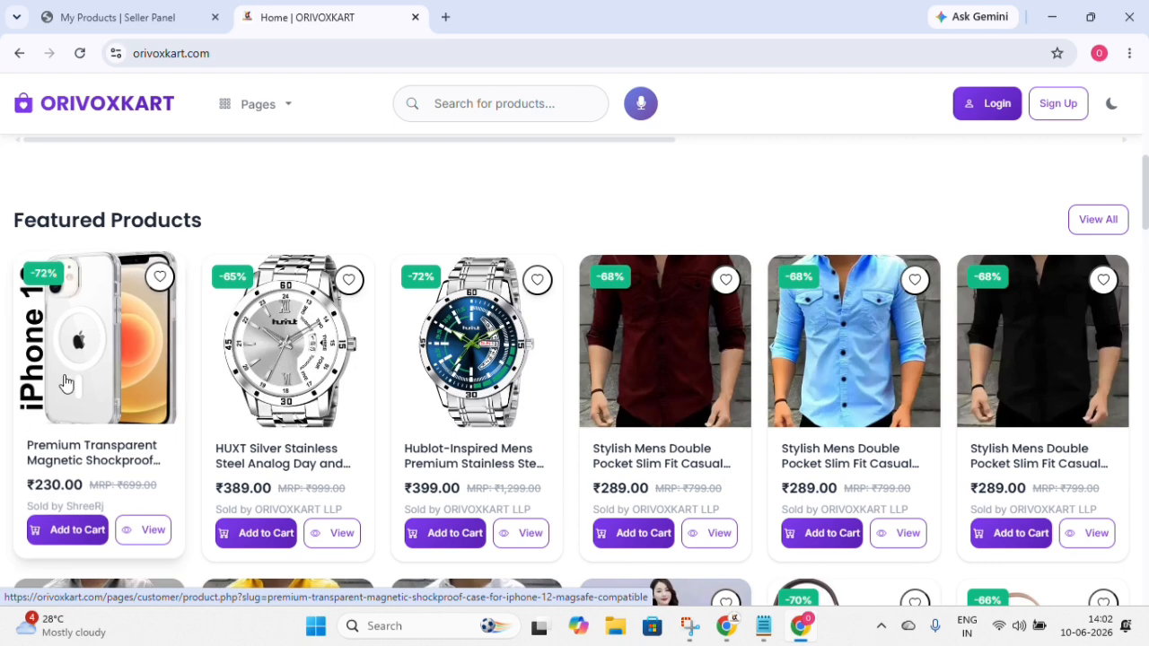
scroll(104, 378, down, 3)
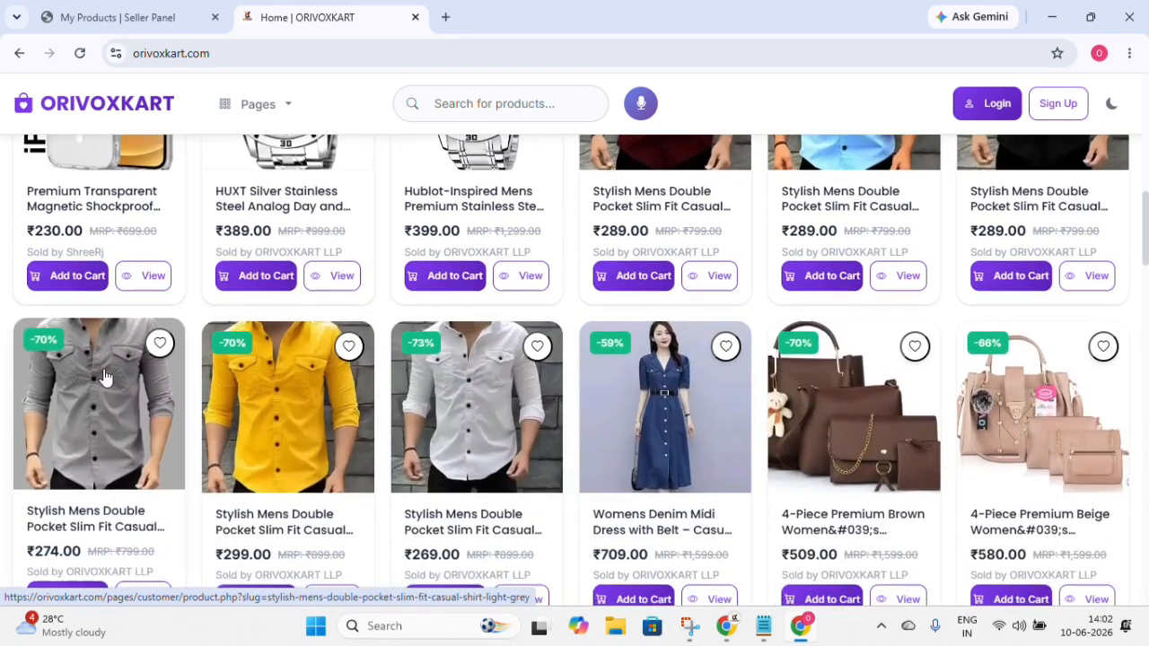
scroll(104, 378, down, 5)
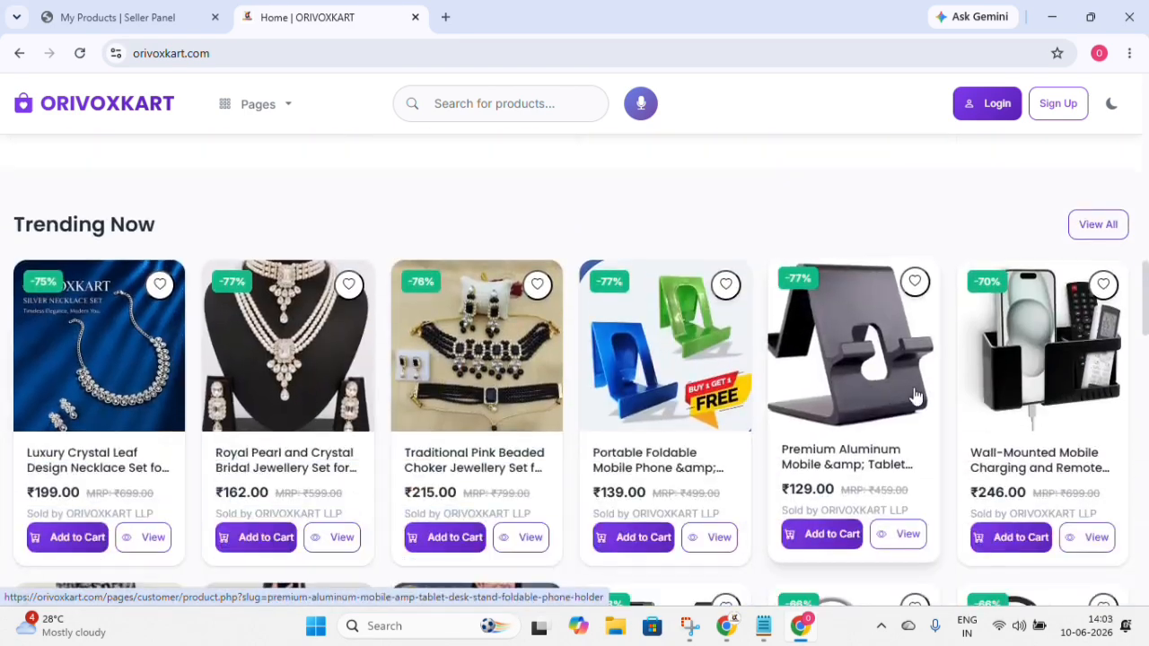
scroll(914, 395, down, 6)
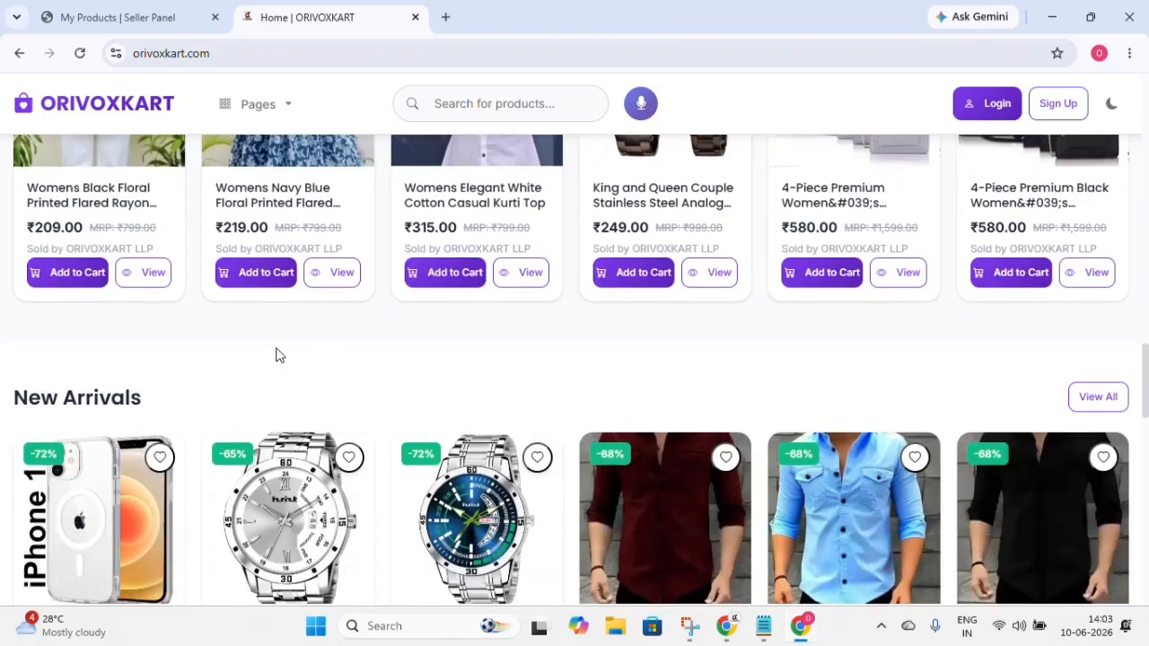
scroll(220, 356, up, 3)
scroll(1052, 433, up, 3)
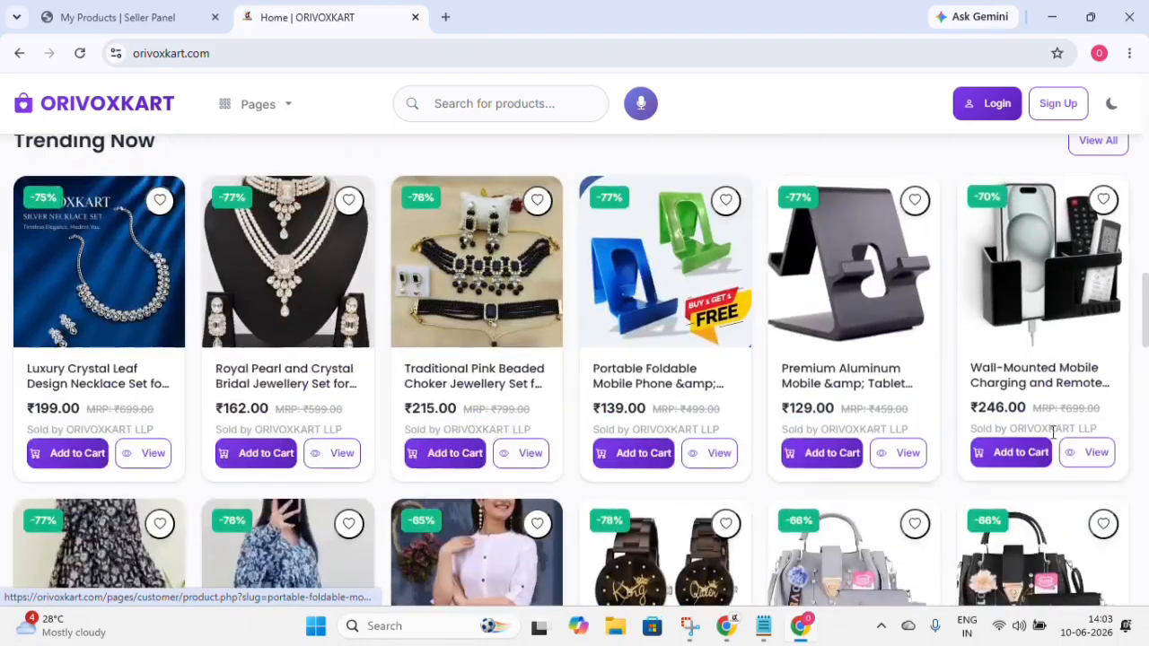
scroll(670, 350, up, 2)
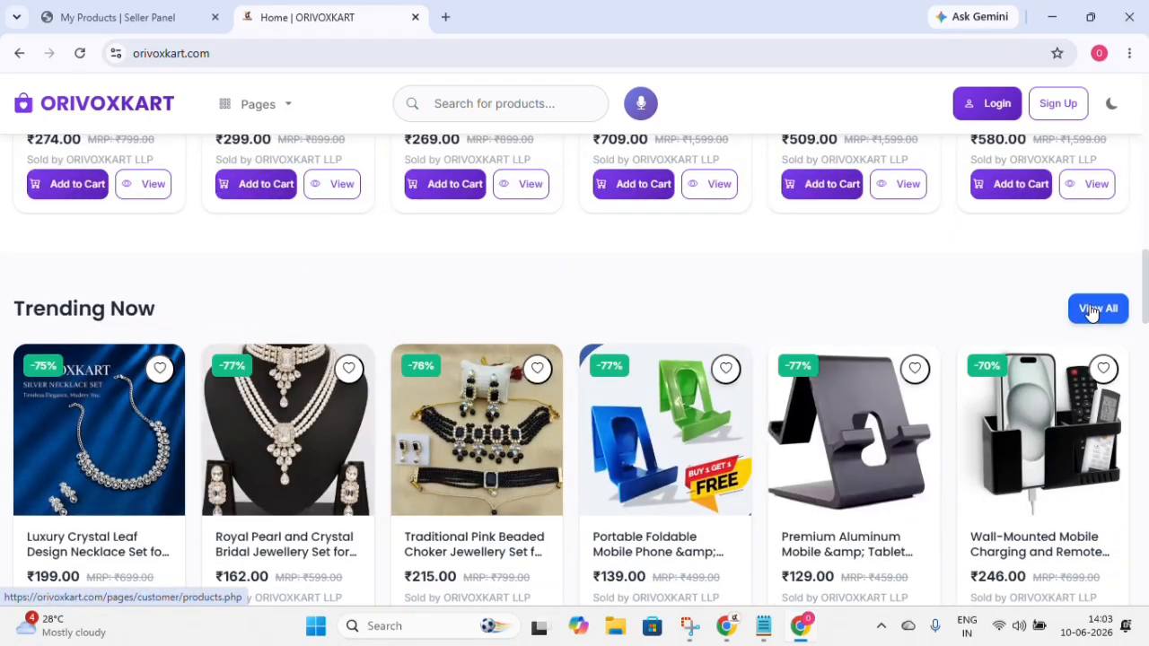
Open the full product listing from the Trending Now section and look through the listed products.
click(1092, 310)
scroll(395, 359, down, 3)
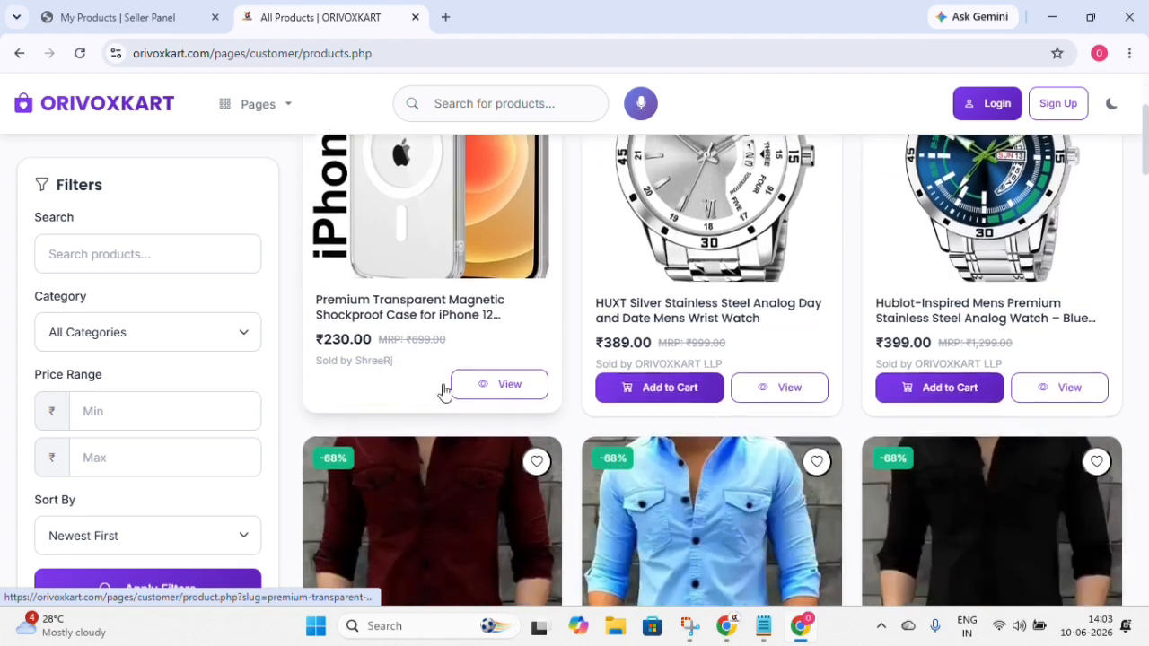
scroll(426, 377, down, 2)
scroll(464, 360, up, 5)
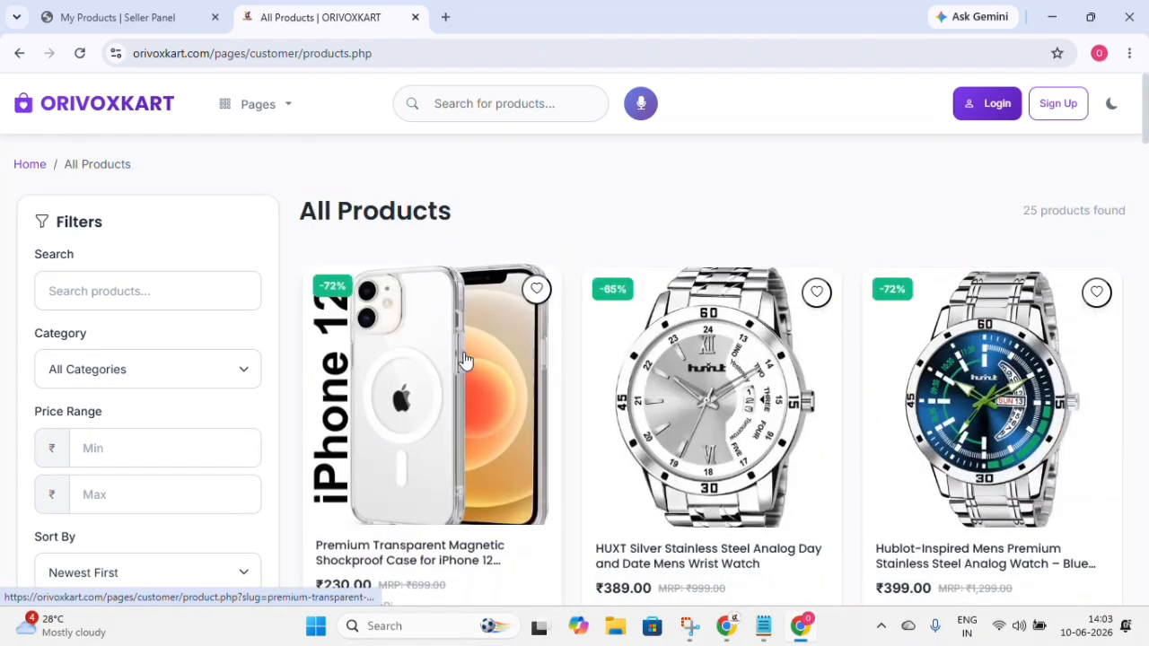
scroll(519, 307, down, 4)
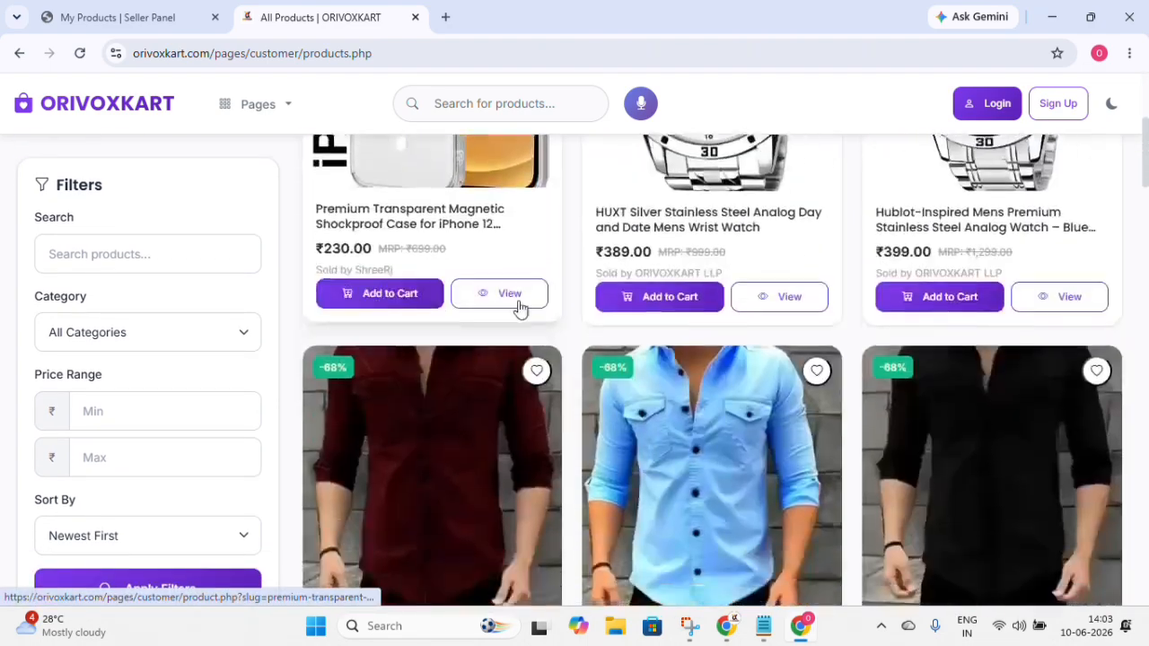
scroll(518, 308, down, 18)
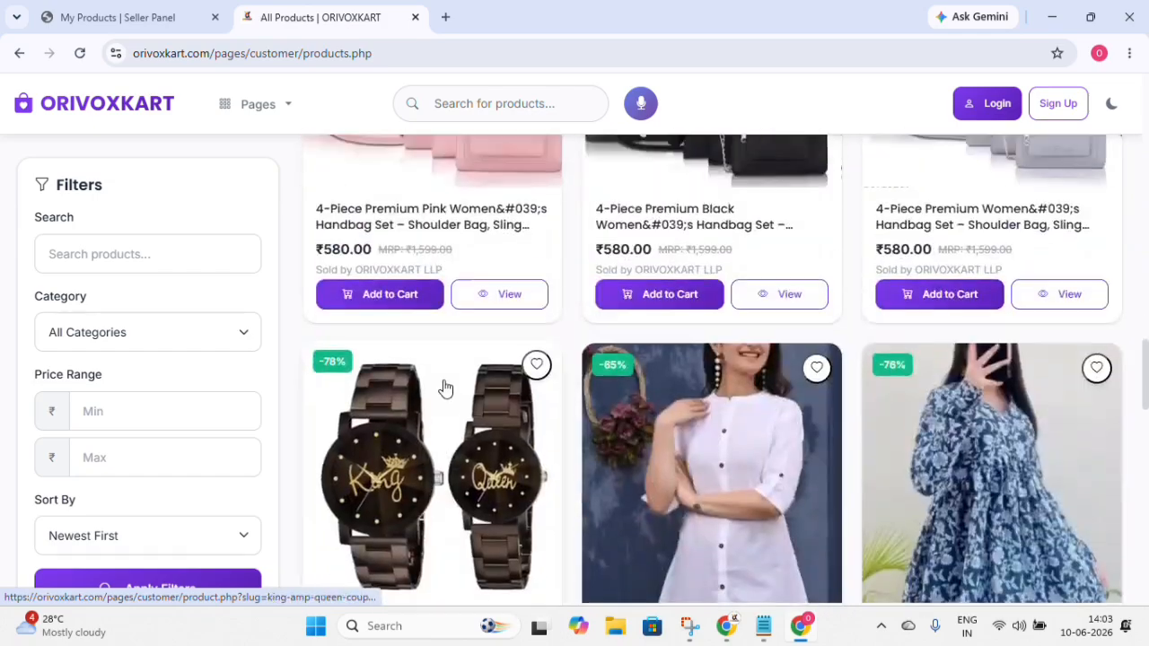
Return to the storefront home page and look through it down to the New Arrivals section.
scroll(446, 388, up, 20)
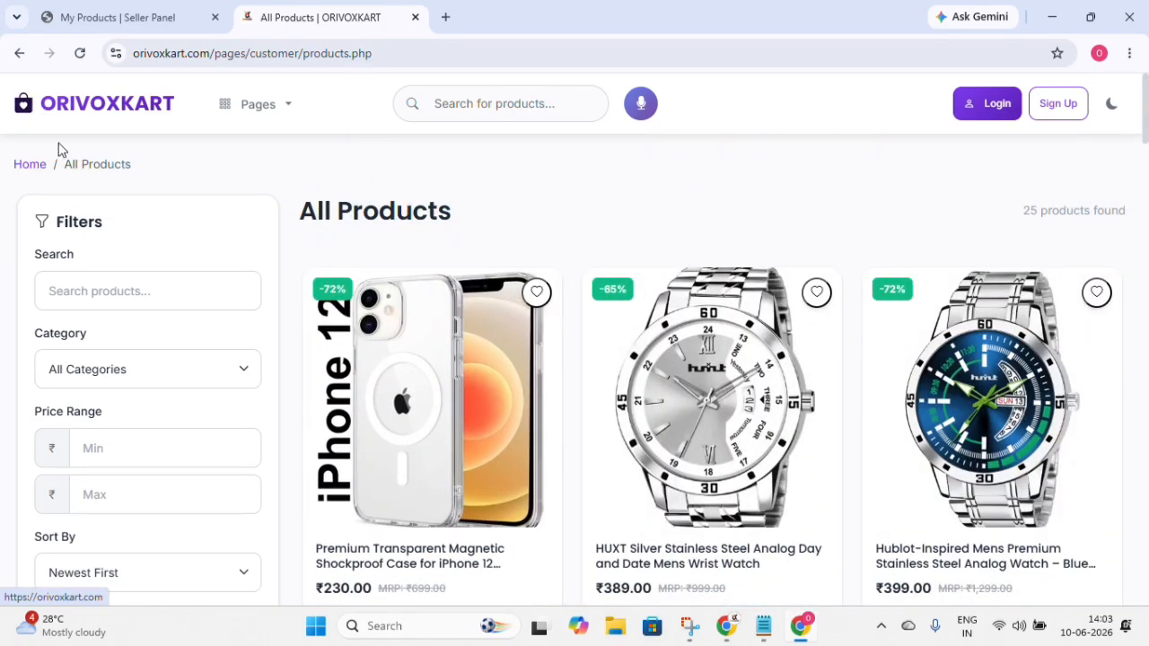
click(34, 167)
scroll(449, 314, down, 10)
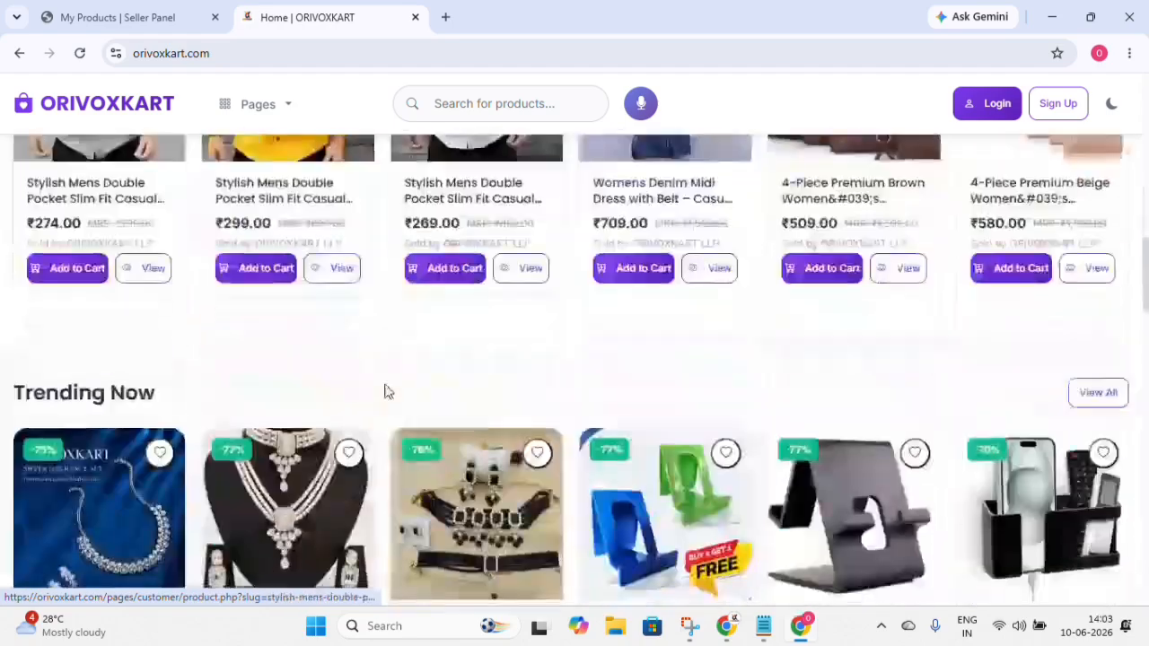
scroll(384, 392, down, 15)
scroll(272, 318, up, 4)
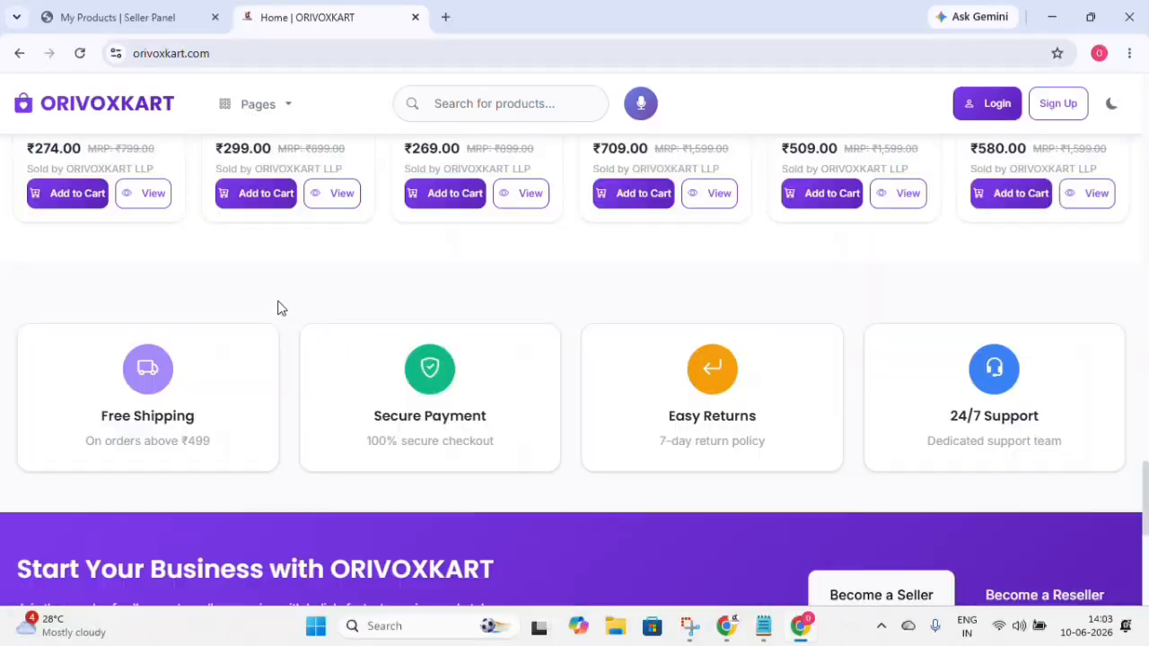
scroll(269, 310, up, 8)
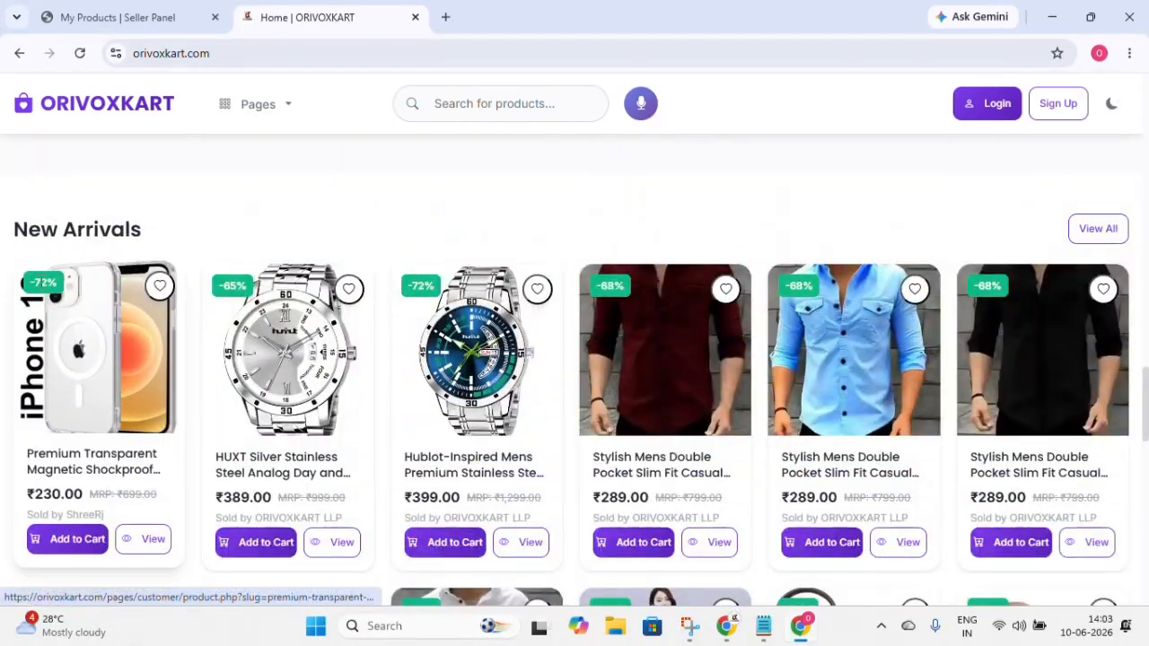
scroll(198, 219, down, 1)
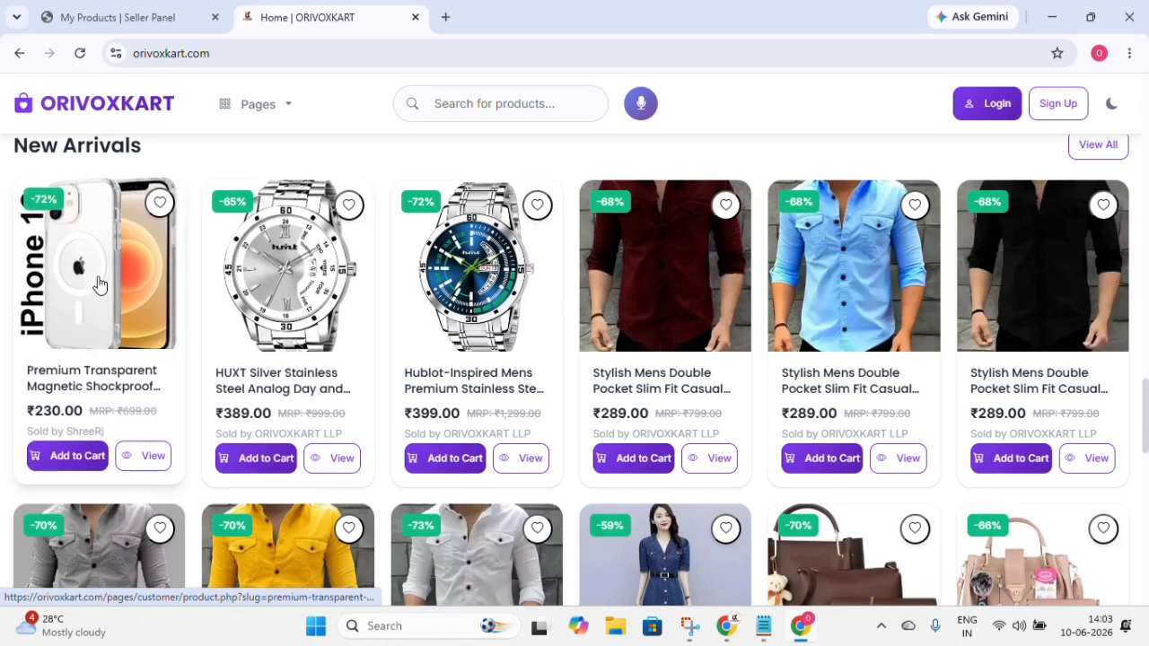
Check the seller panel's product list for the listed products and return to the storefront home page.
click(107, 17)
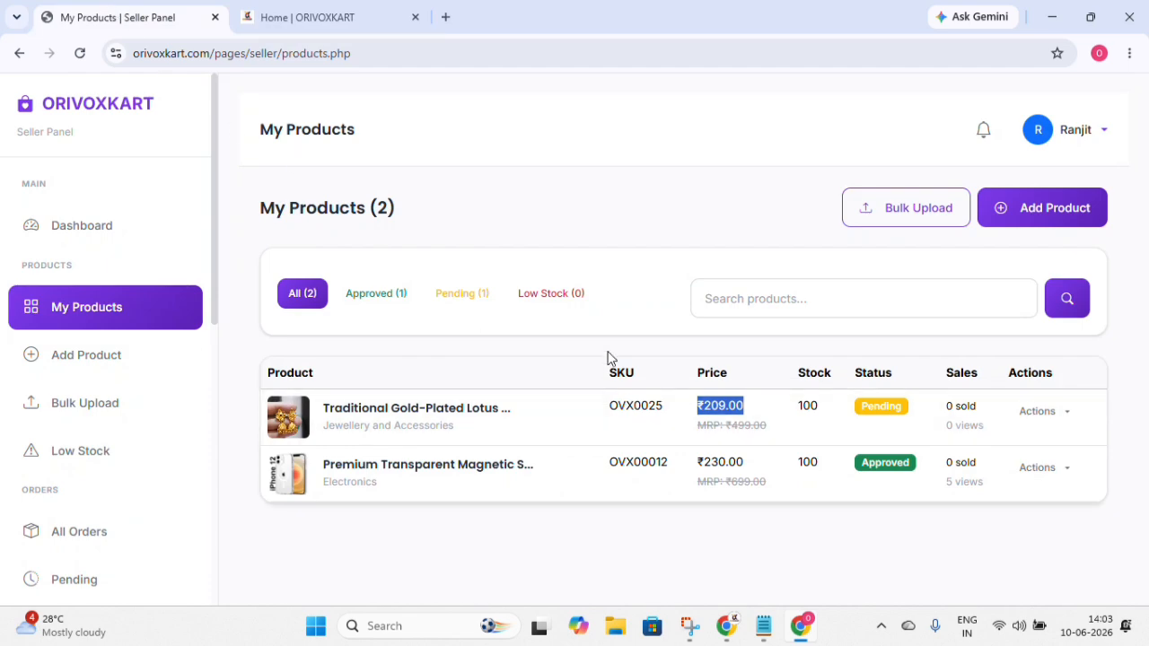
click(768, 567)
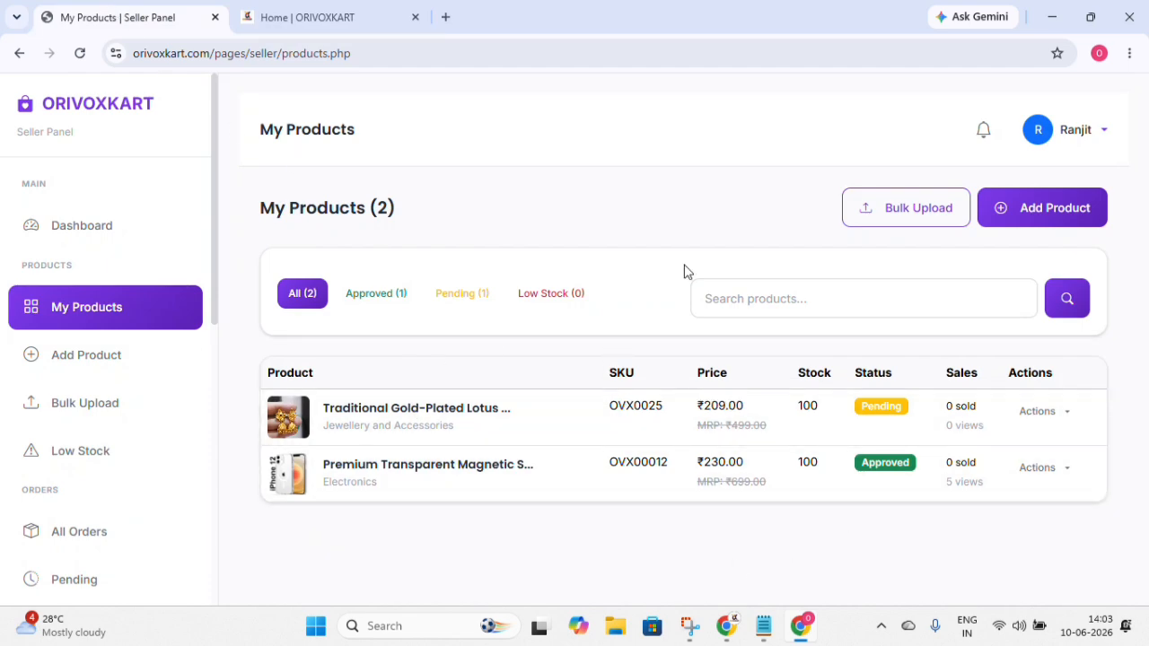
click(309, 16)
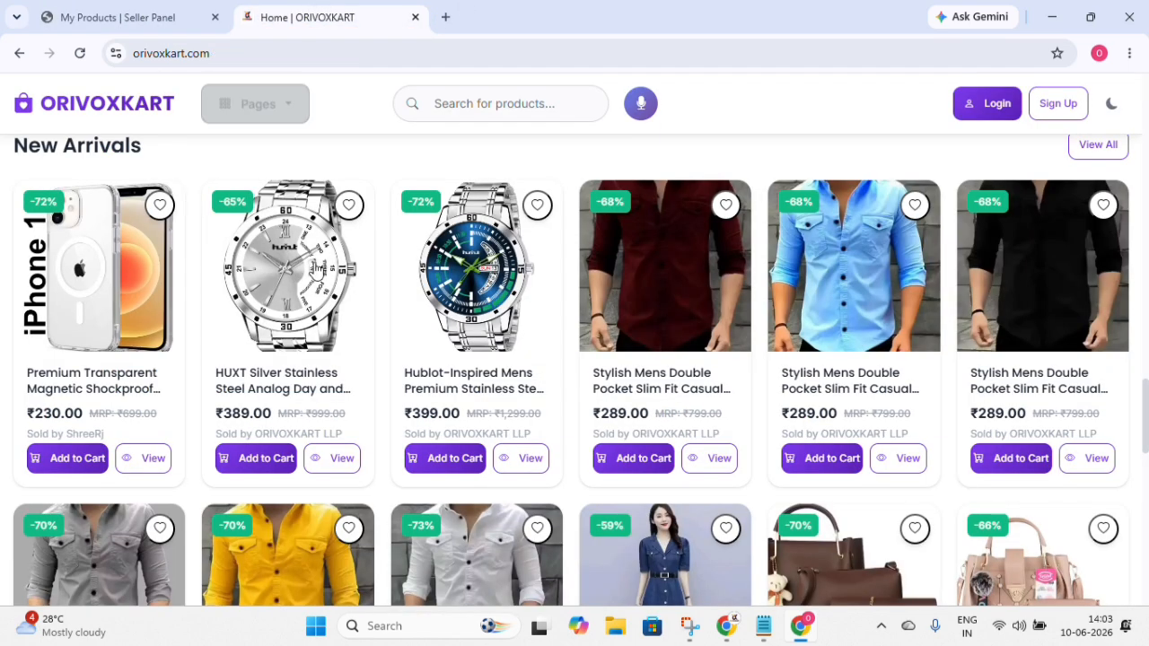
Open the iPhone 12 transparent magnetic case from New Arrivals and examine its MRP and available quantity.
click(86, 293)
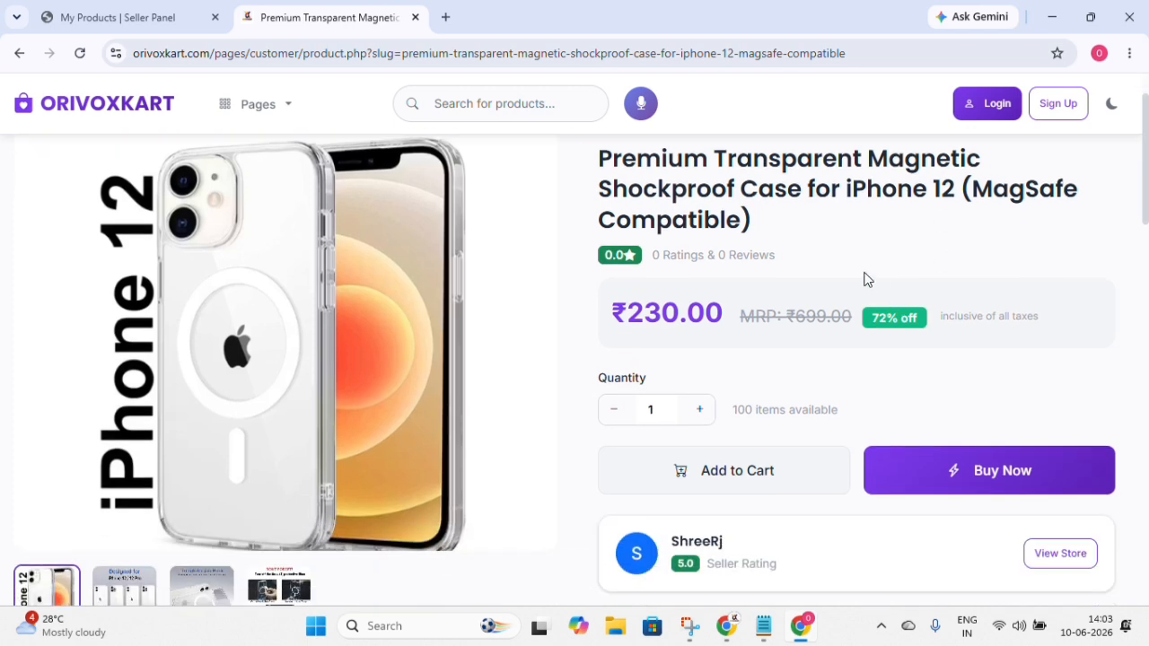
scroll(864, 278, down, 3)
scroll(714, 303, up, 2)
drag(745, 316, 841, 323)
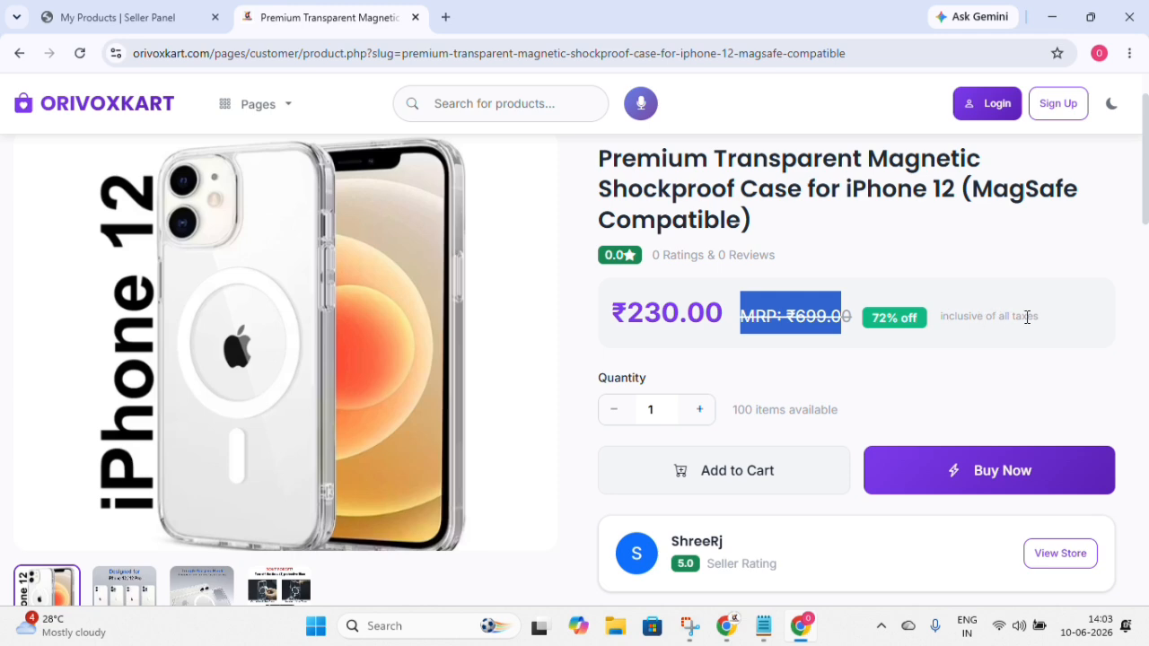
click(705, 374)
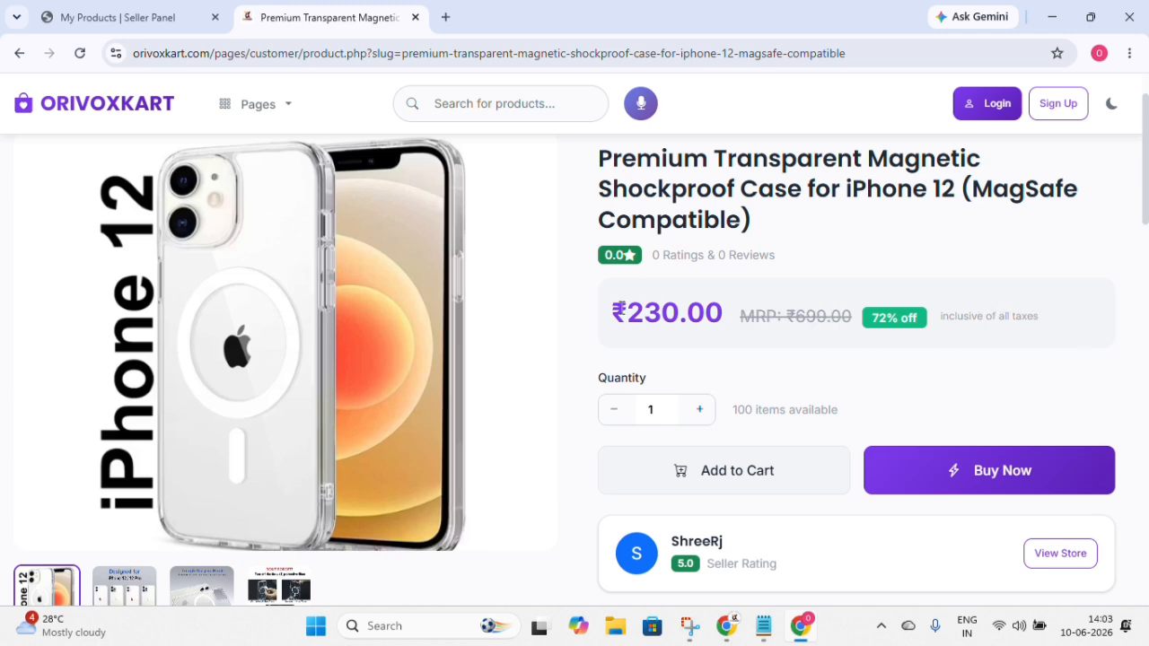
scroll(756, 337, down, 1)
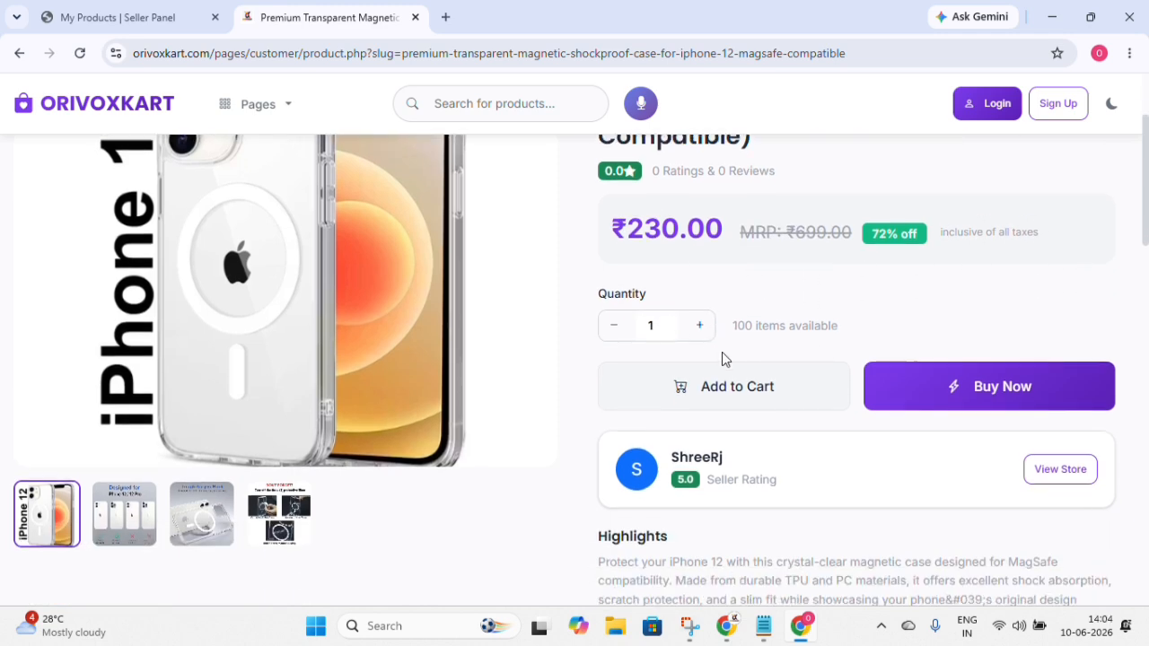
drag(732, 327, 848, 339)
scroll(848, 339, down, 1)
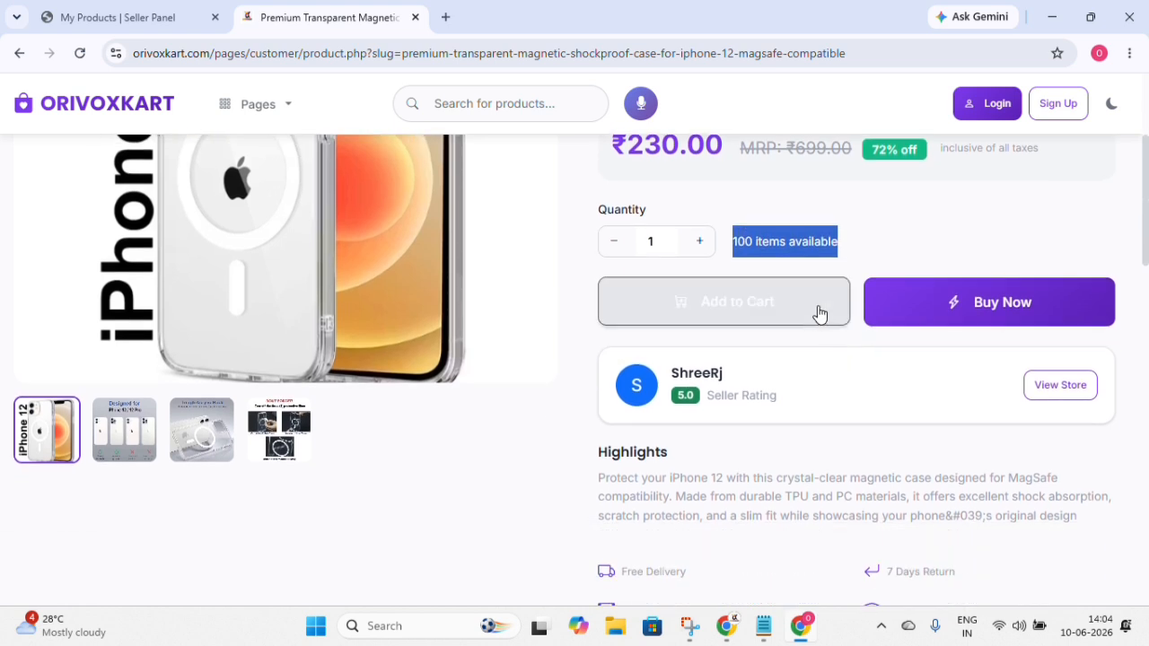
click(880, 312)
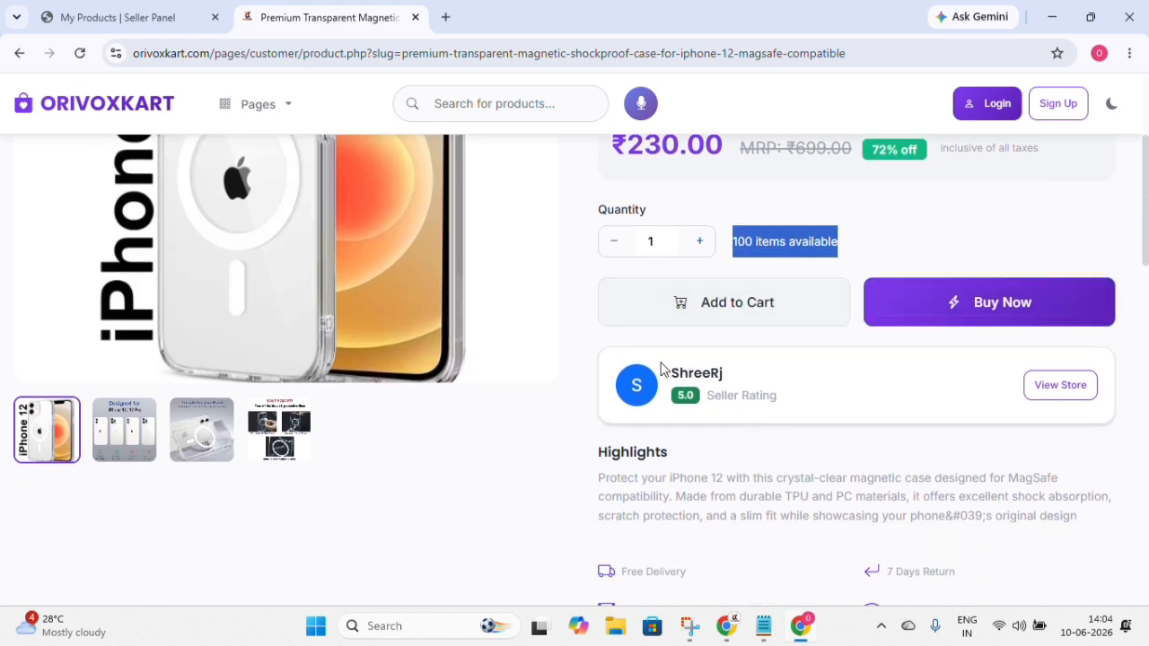
Open the seller's store from the iPhone 12 case page and look over its profile and products.
drag(610, 362, 1061, 388)
click(1060, 385)
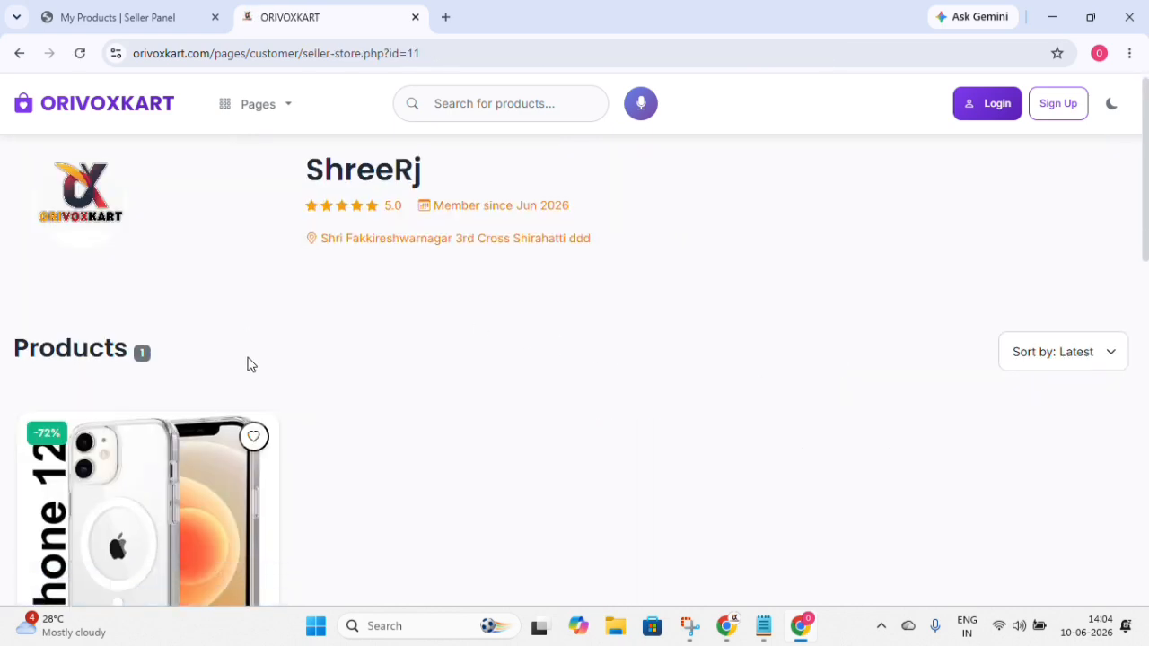
scroll(251, 364, down, 2)
scroll(179, 341, up, 5)
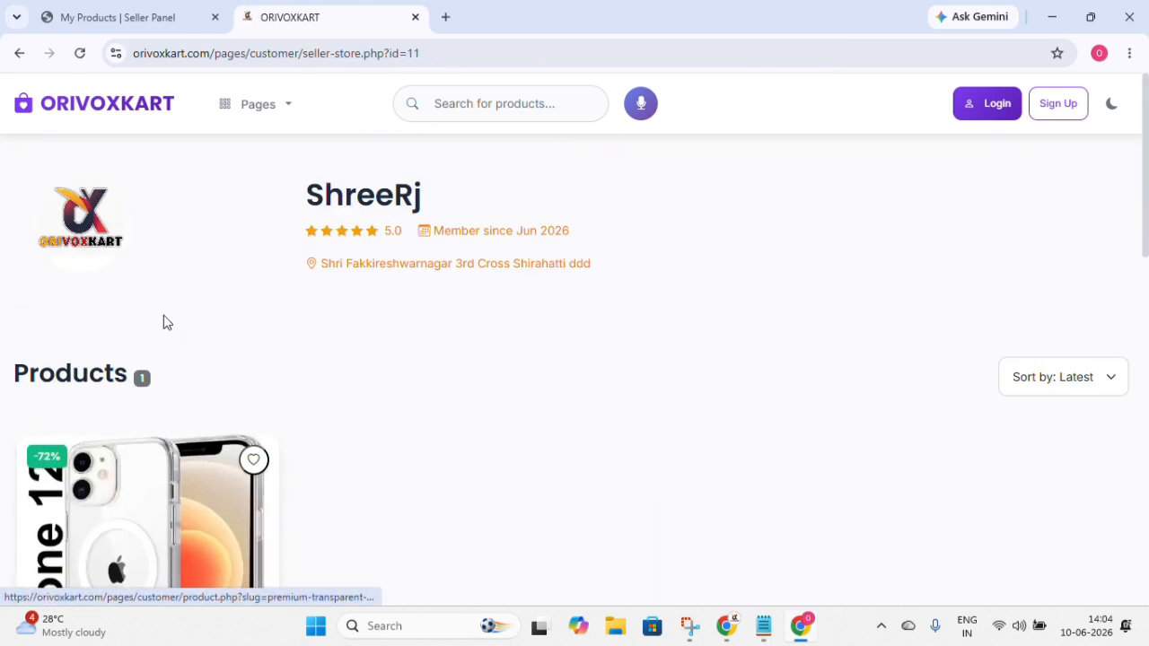
Go back to the iPhone 12 case page and examine its Highlights text and delivery, return and payment information.
click(19, 54)
scroll(756, 434, down, 3)
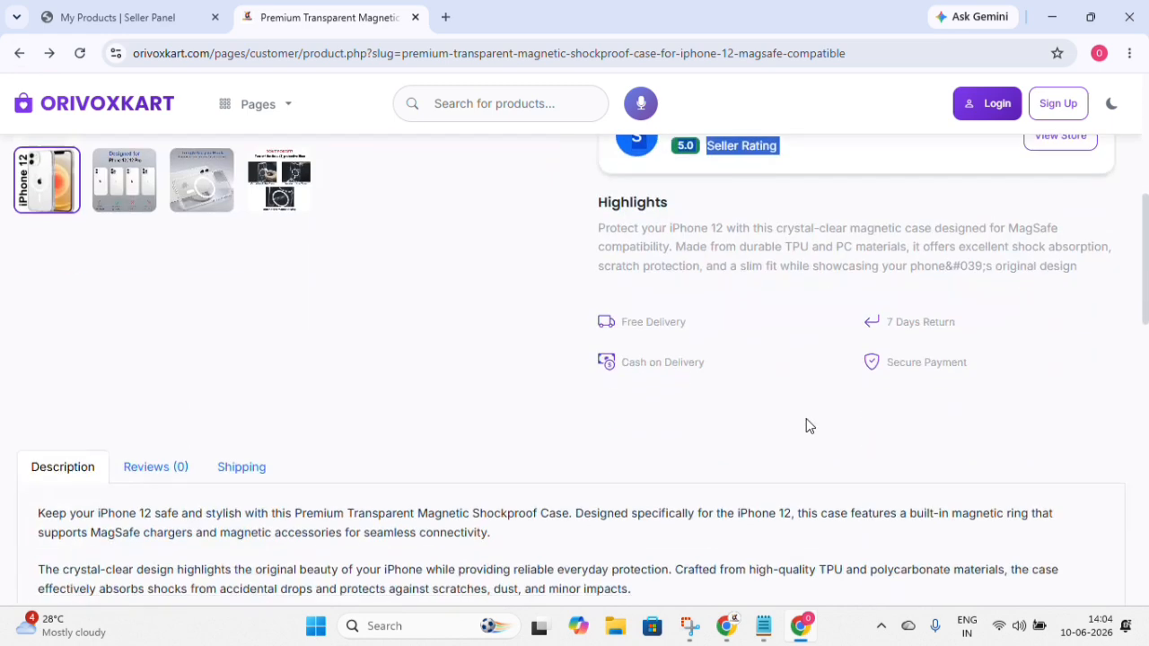
click(601, 230)
drag(601, 230, 1095, 272)
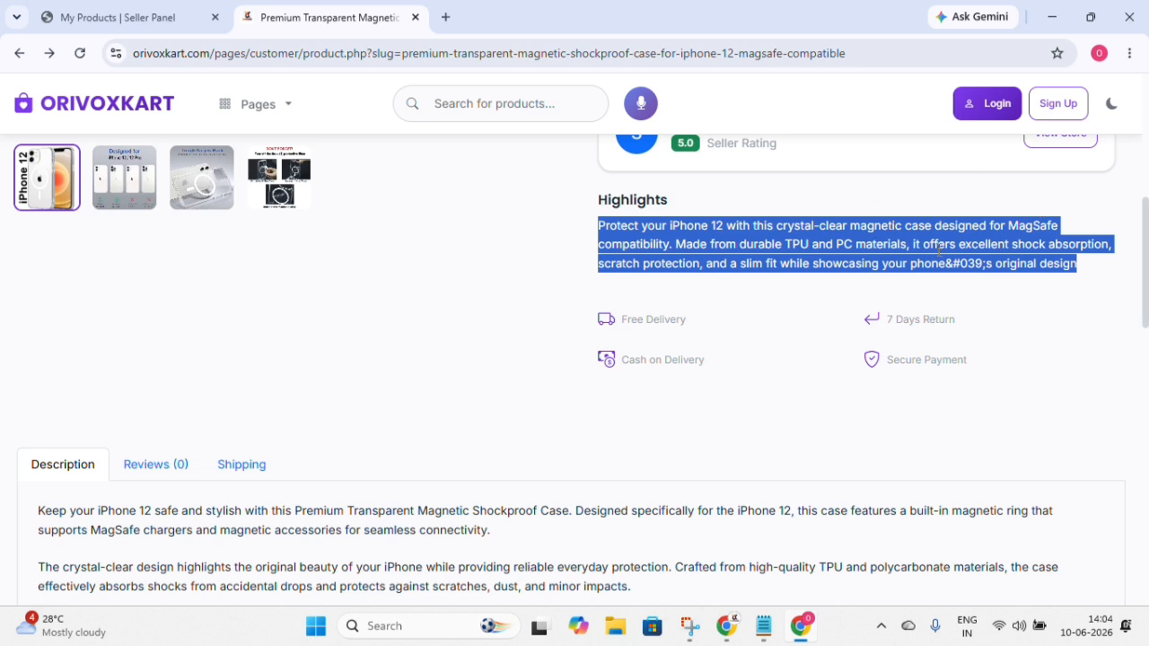
click(778, 320)
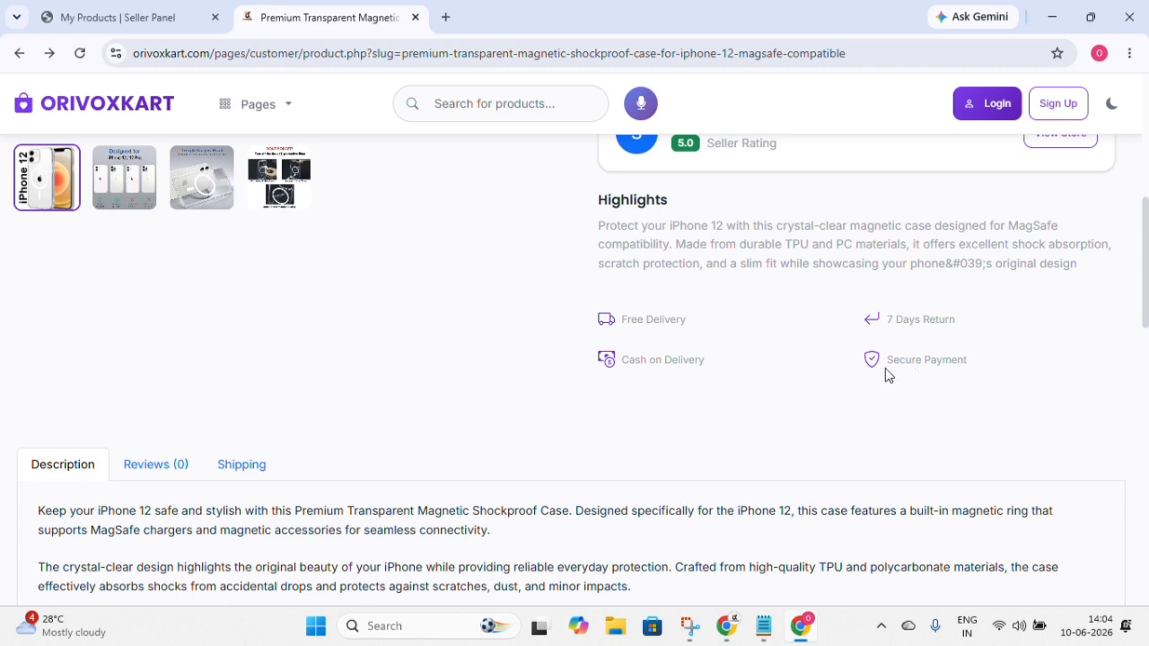
Examine the iPhone 12 case's full description and feature list, and the Related Products below it.
scroll(389, 444, down, 2)
scroll(49, 310, down, 2)
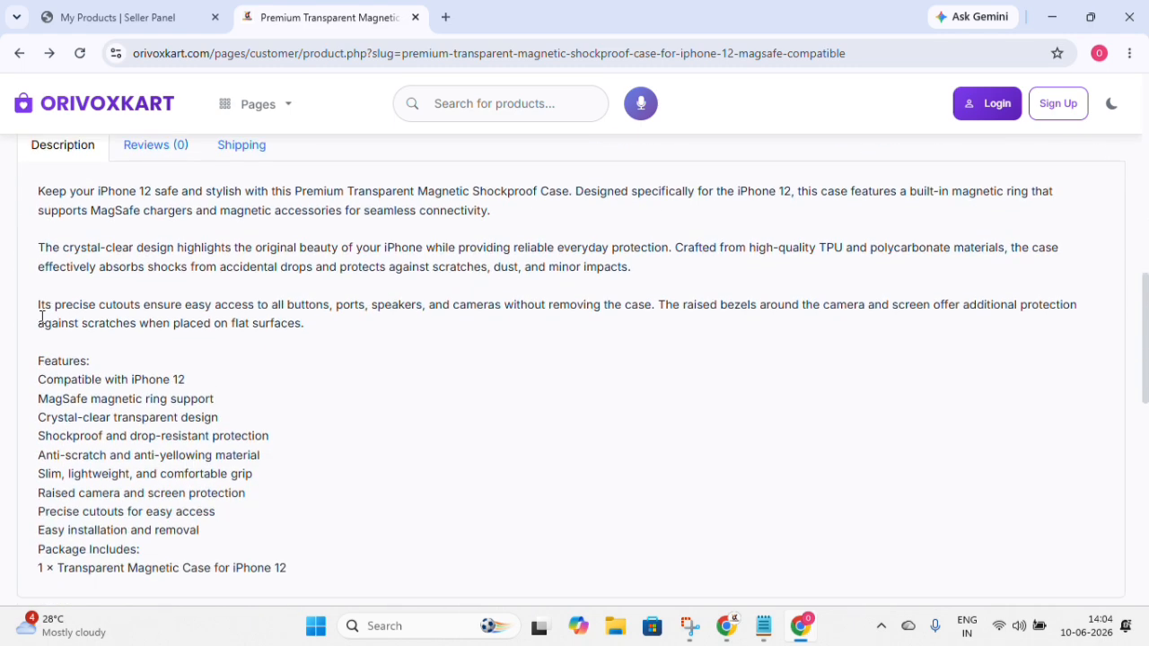
scroll(75, 419, down, 1)
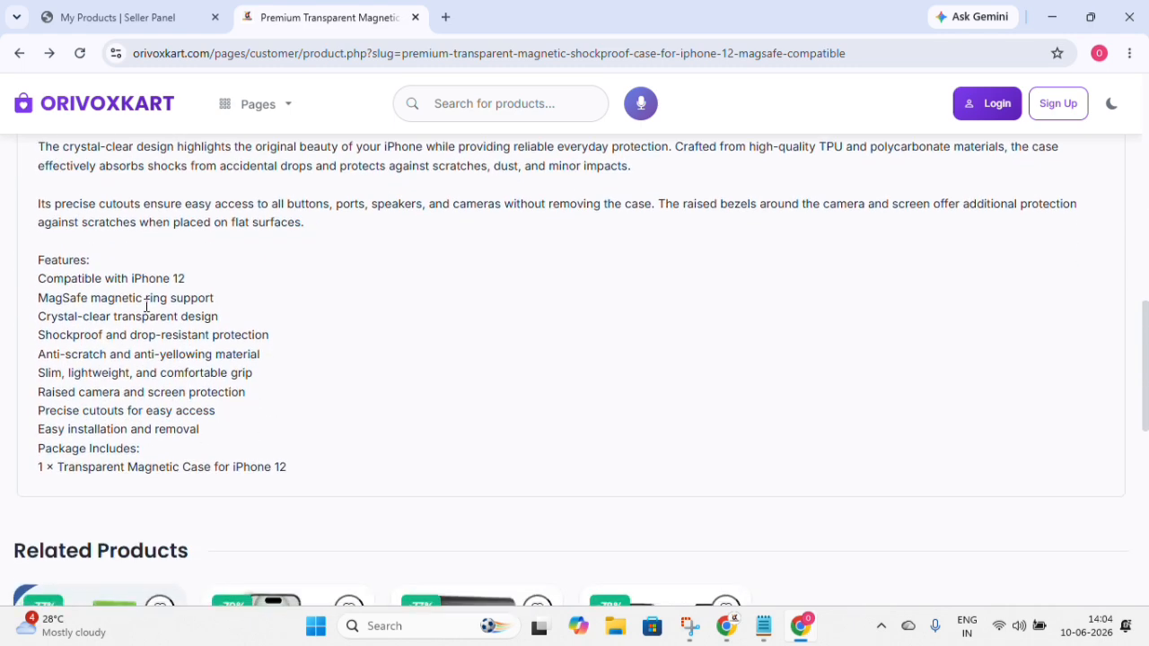
scroll(210, 395, up, 2)
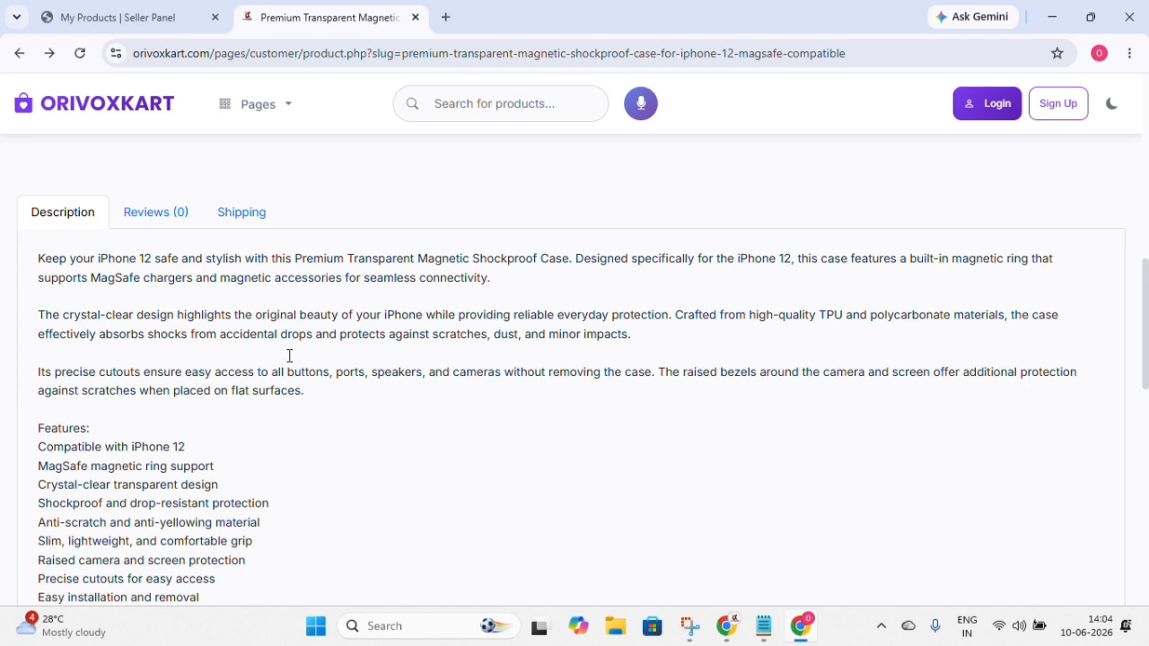
scroll(205, 486, down, 7)
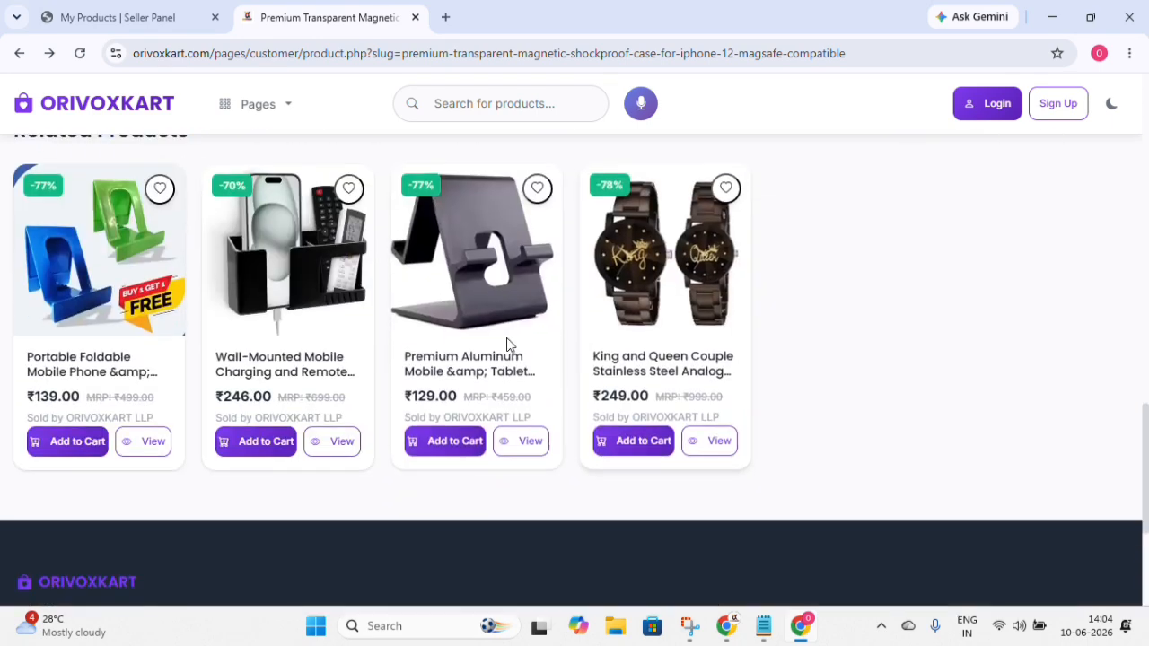
scroll(439, 361, up, 2)
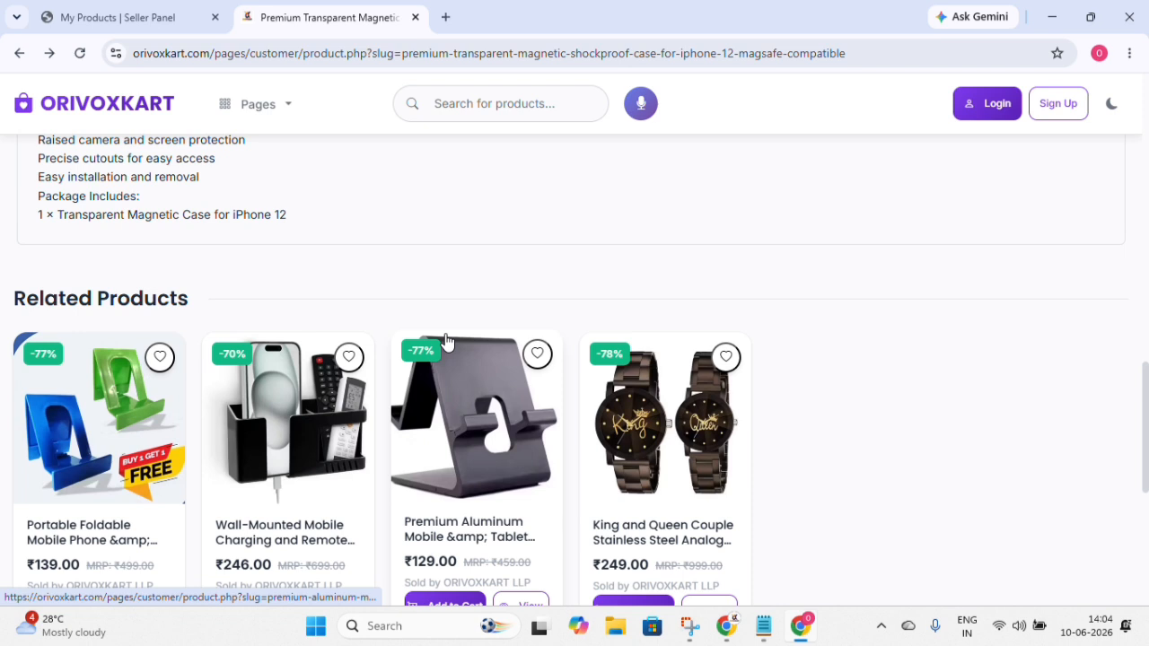
scroll(446, 341, down, 1)
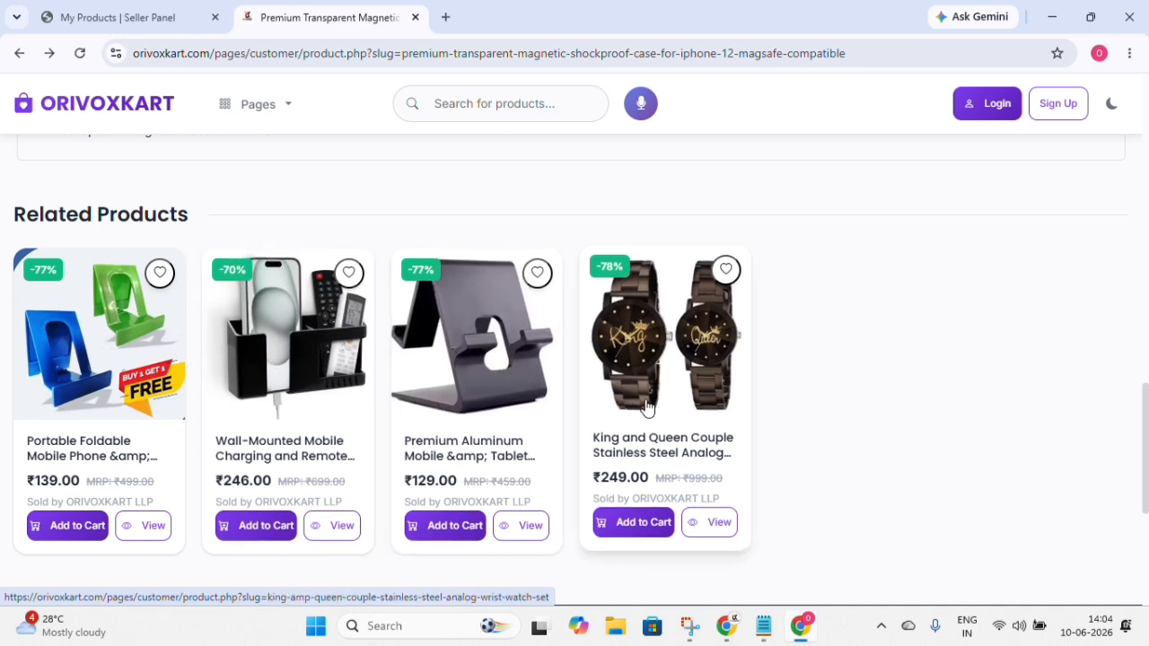
scroll(644, 408, up, 3)
scroll(644, 408, up, 10)
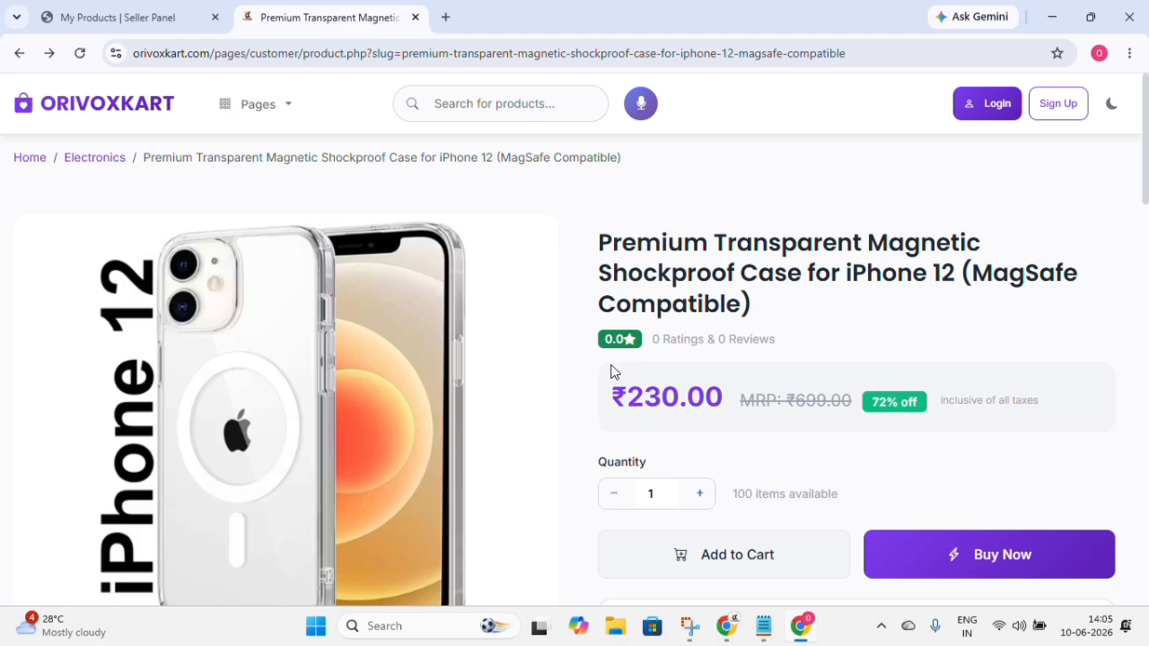
Switch to the seller panel's product list and view the actions available for the gold-plated lotus earrings, leaving them unused.
click(193, 17)
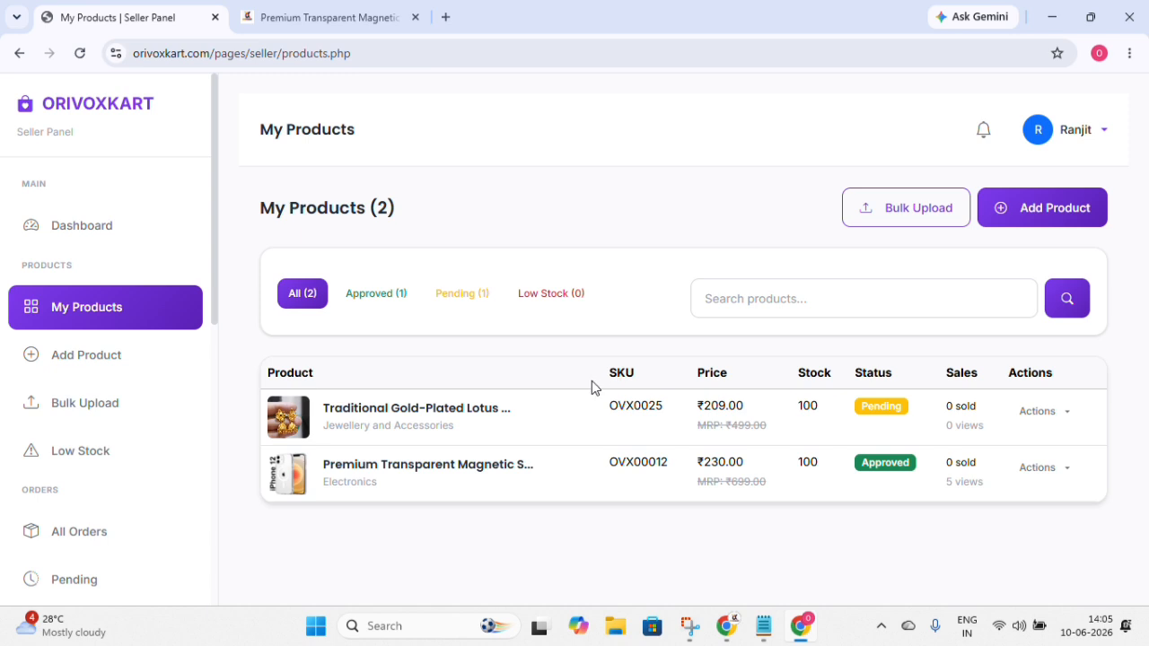
click(1071, 418)
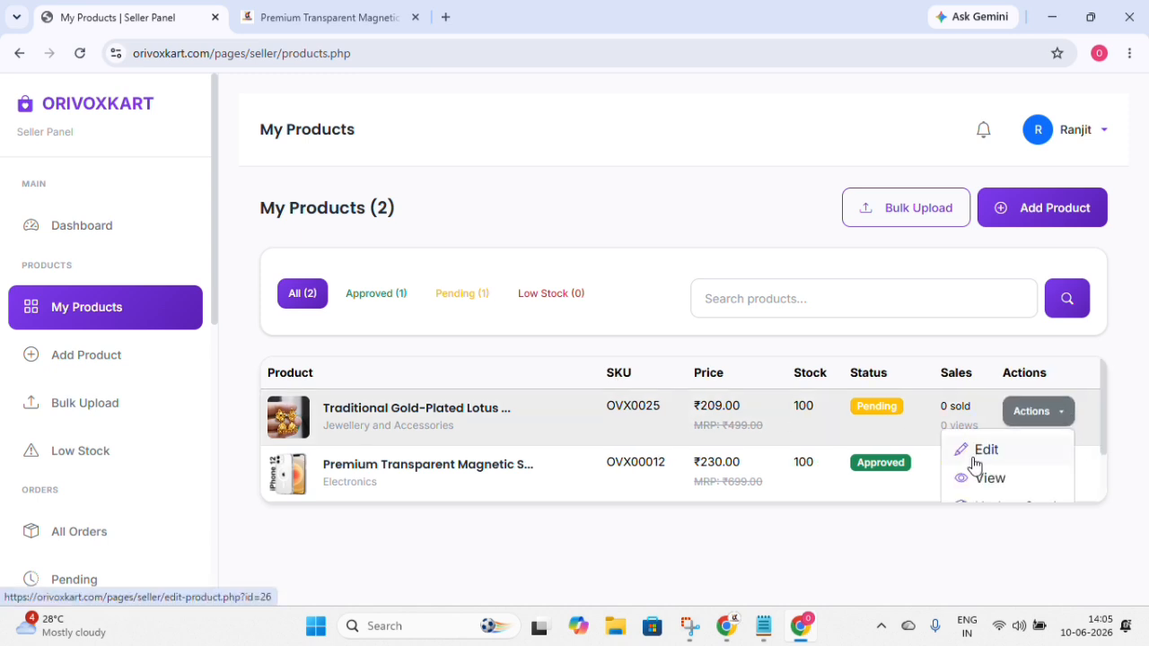
scroll(982, 463, down, 1)
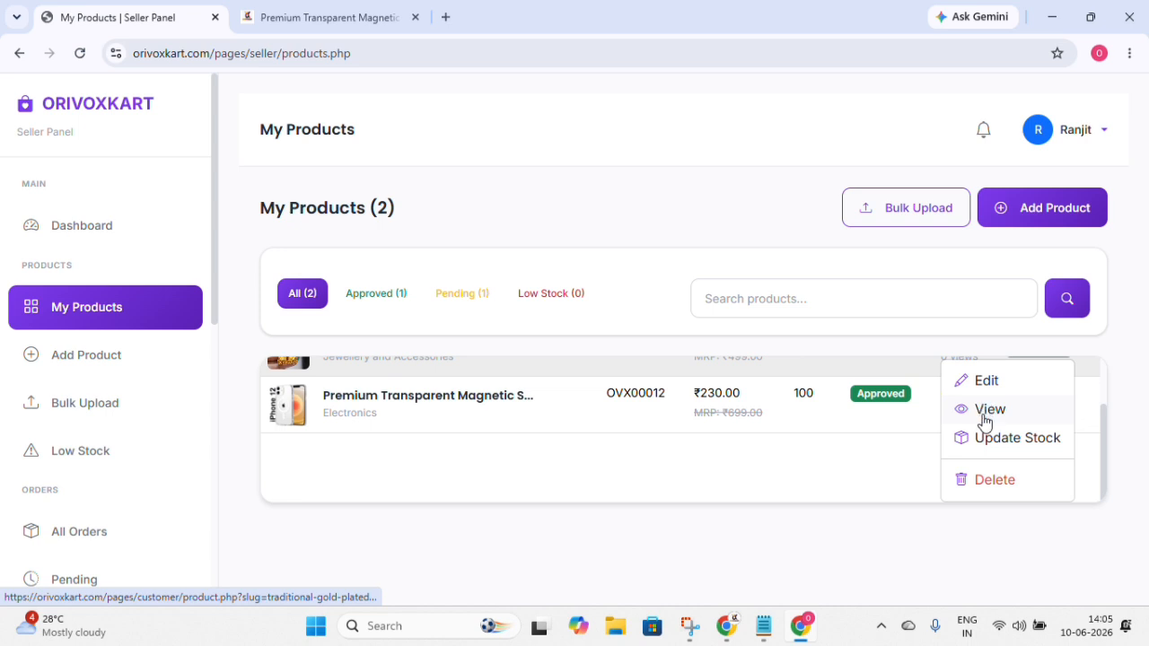
click(875, 475)
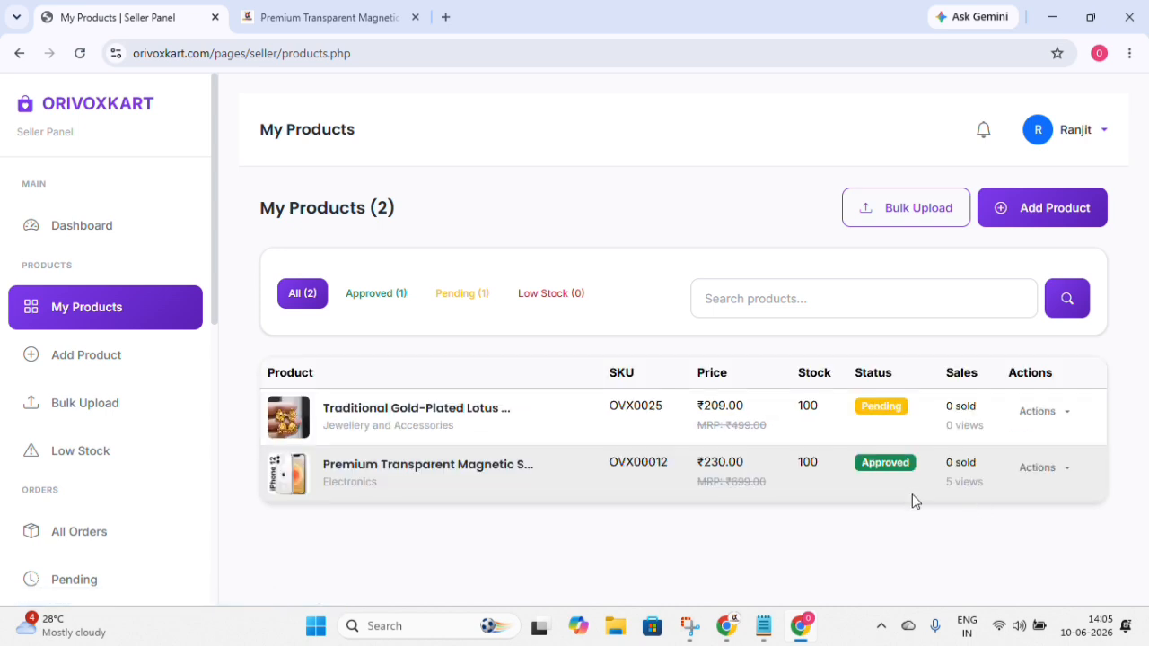